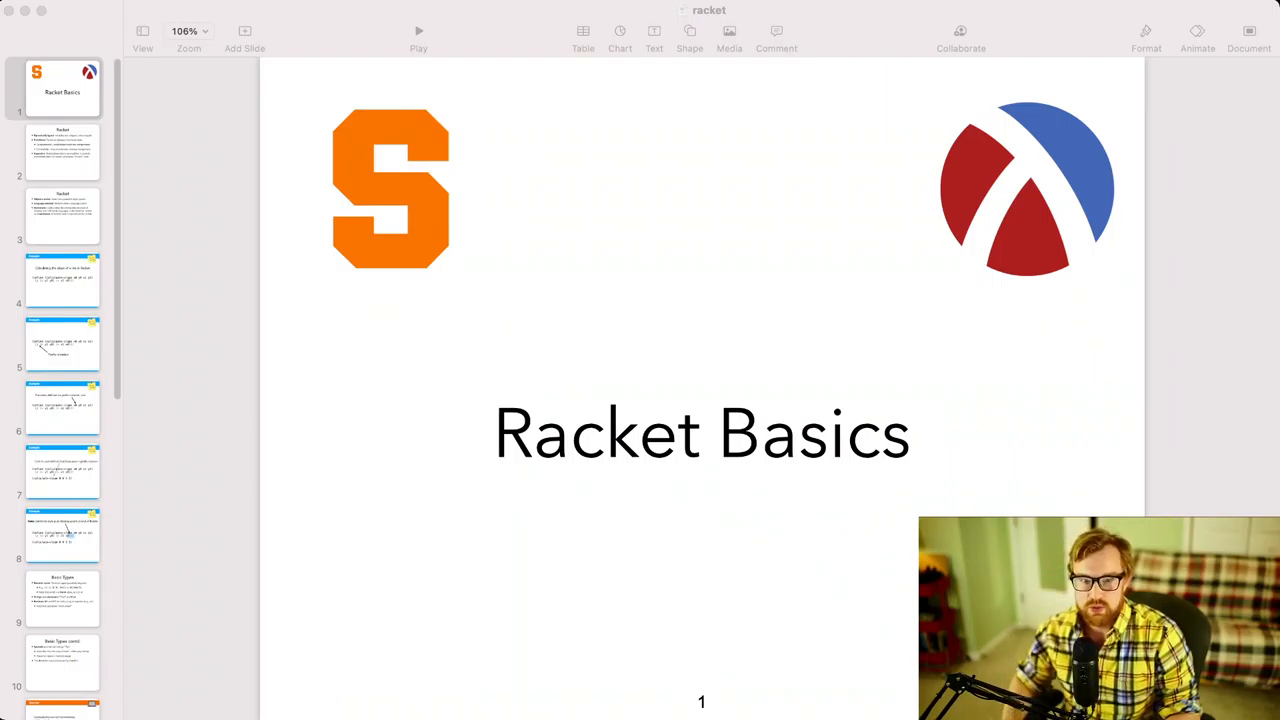
{"action": "key", "text": "Down"}
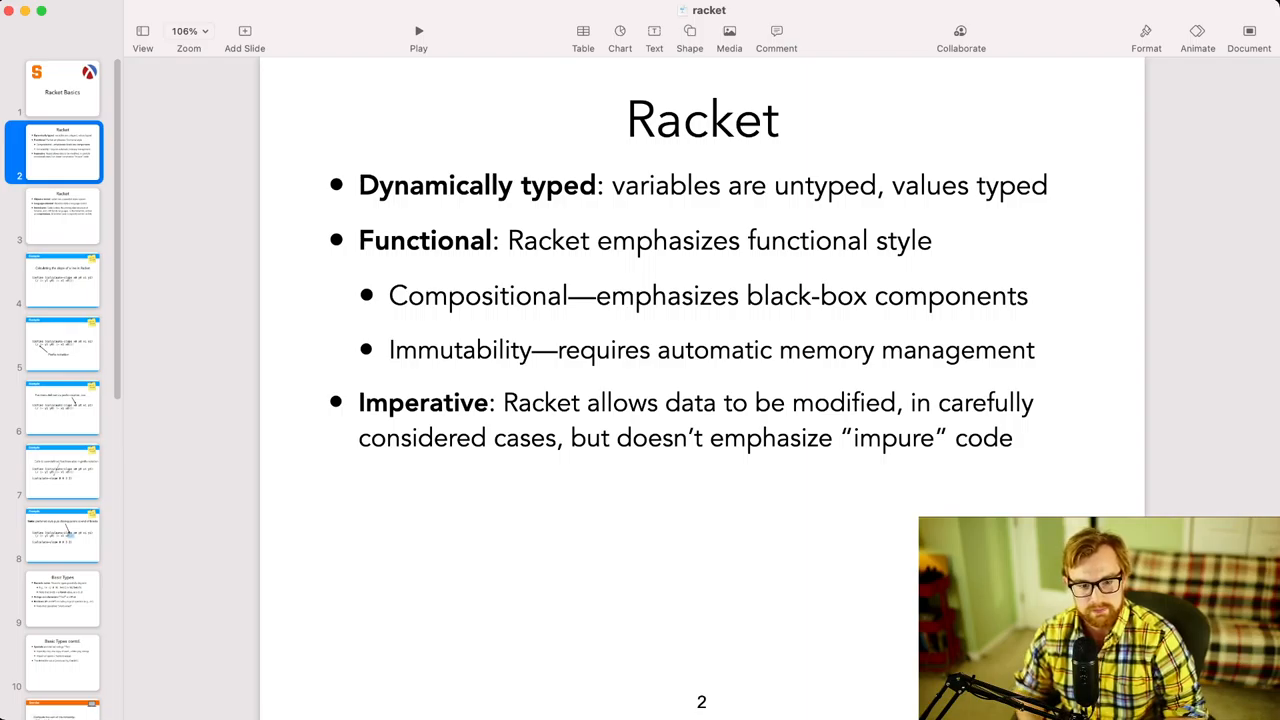
Step: Advance to the object-oriented/homoiconic Racket slide, then switch to DrRacket
{"action": "key", "text": "Down"}
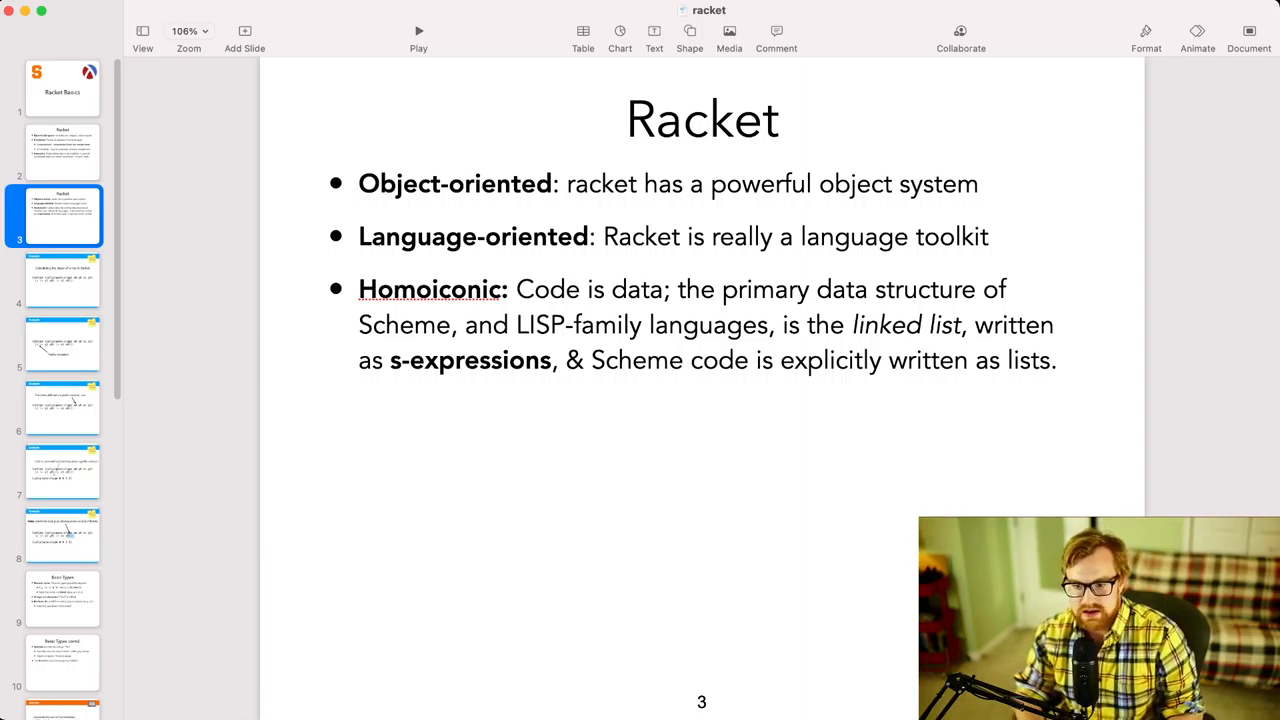
{"action": "key", "text": "super+Tab"}
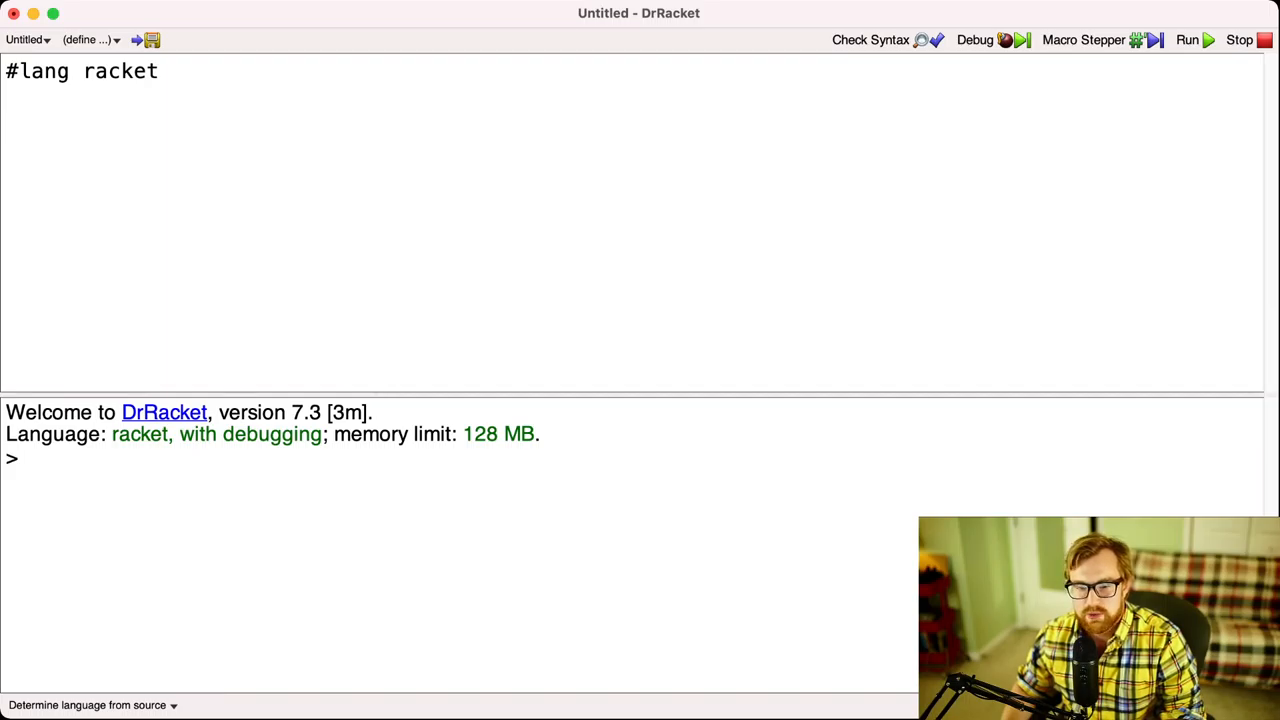
{"action": "key", "text": "ctrl+F6"}
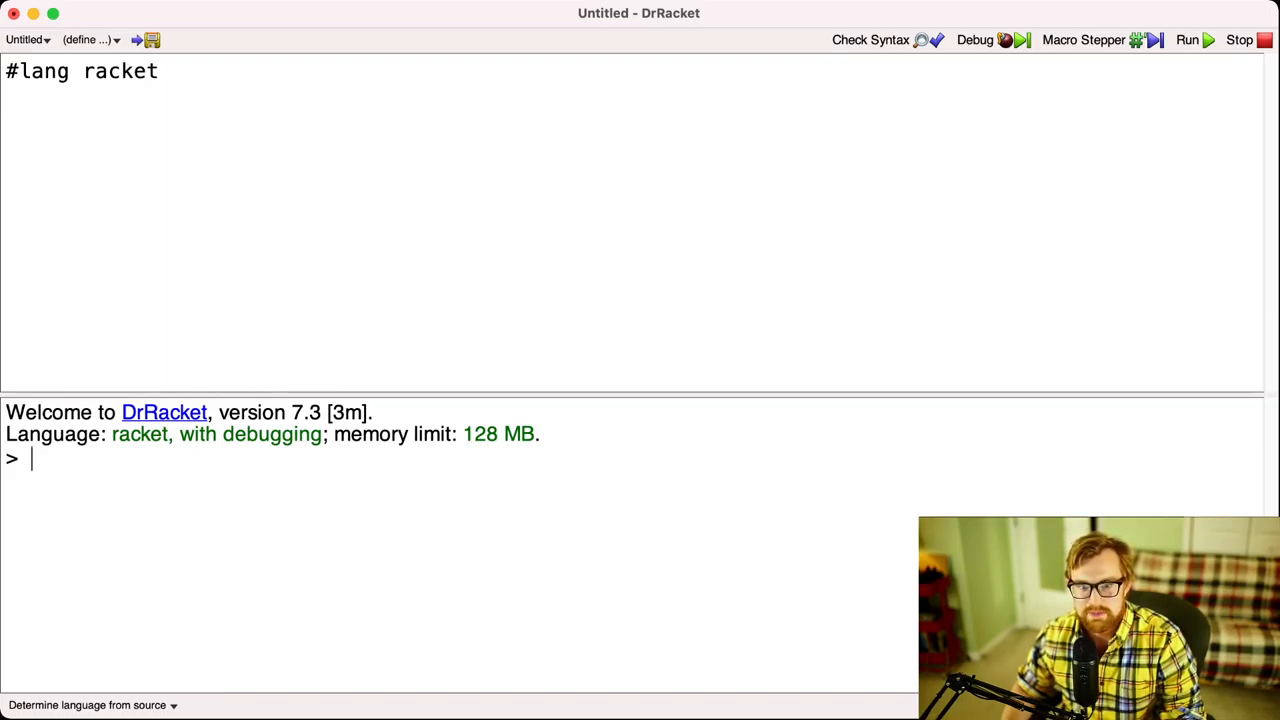
{"action": "key", "text": "ctrl+F6"}
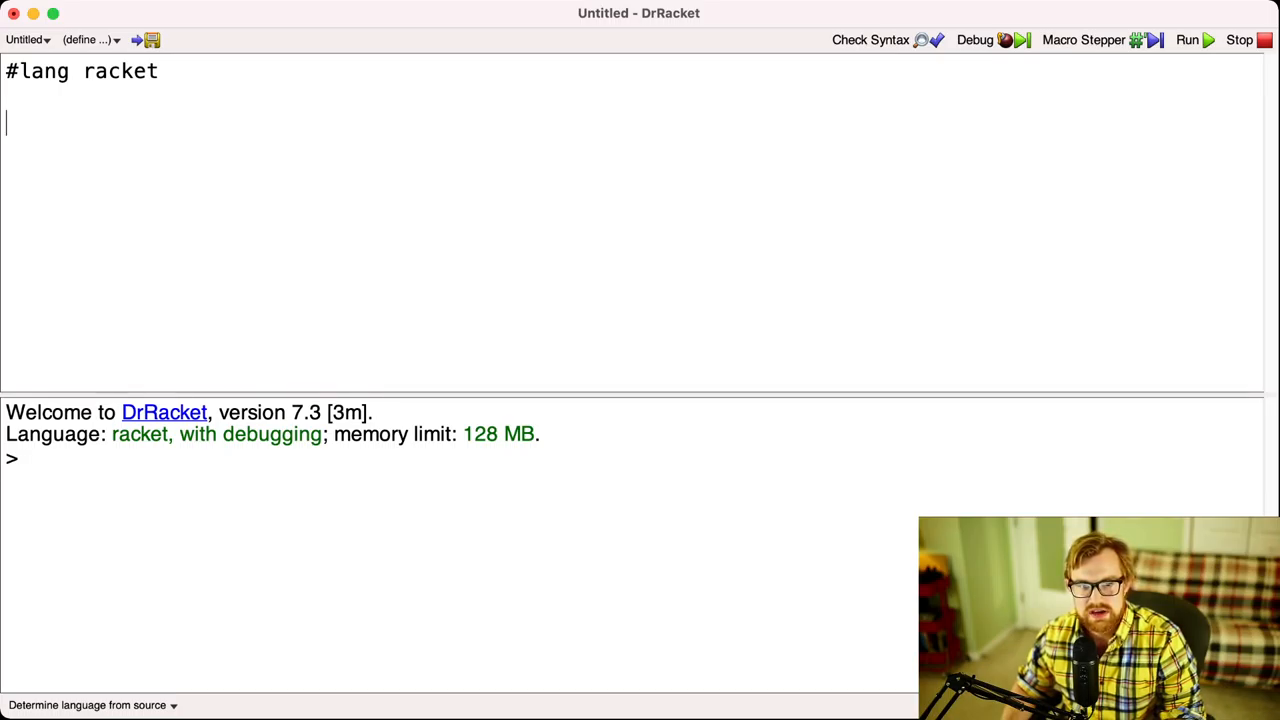
{"action": "key", "text": "shift+Up"}
{"action": "key", "text": "alt+shift+Left"}
{"action": "key", "text": "Down"}
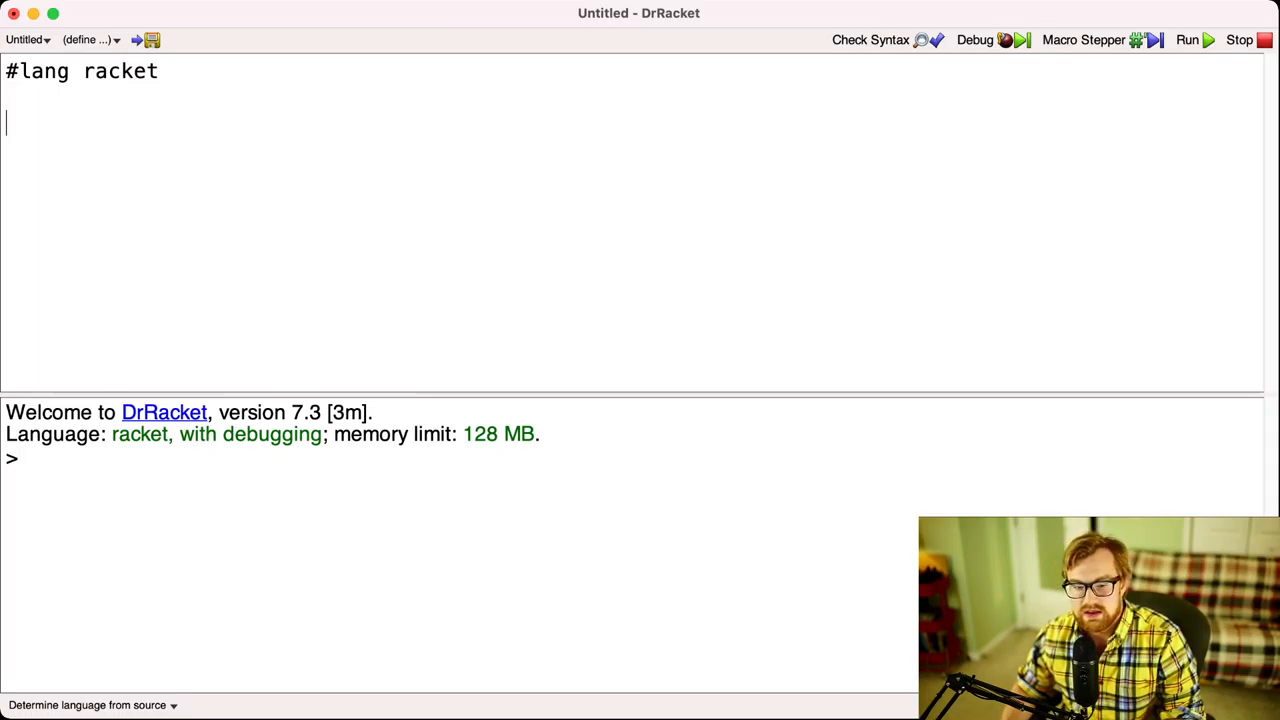
{"action": "key", "text": "ctrl+F6"}
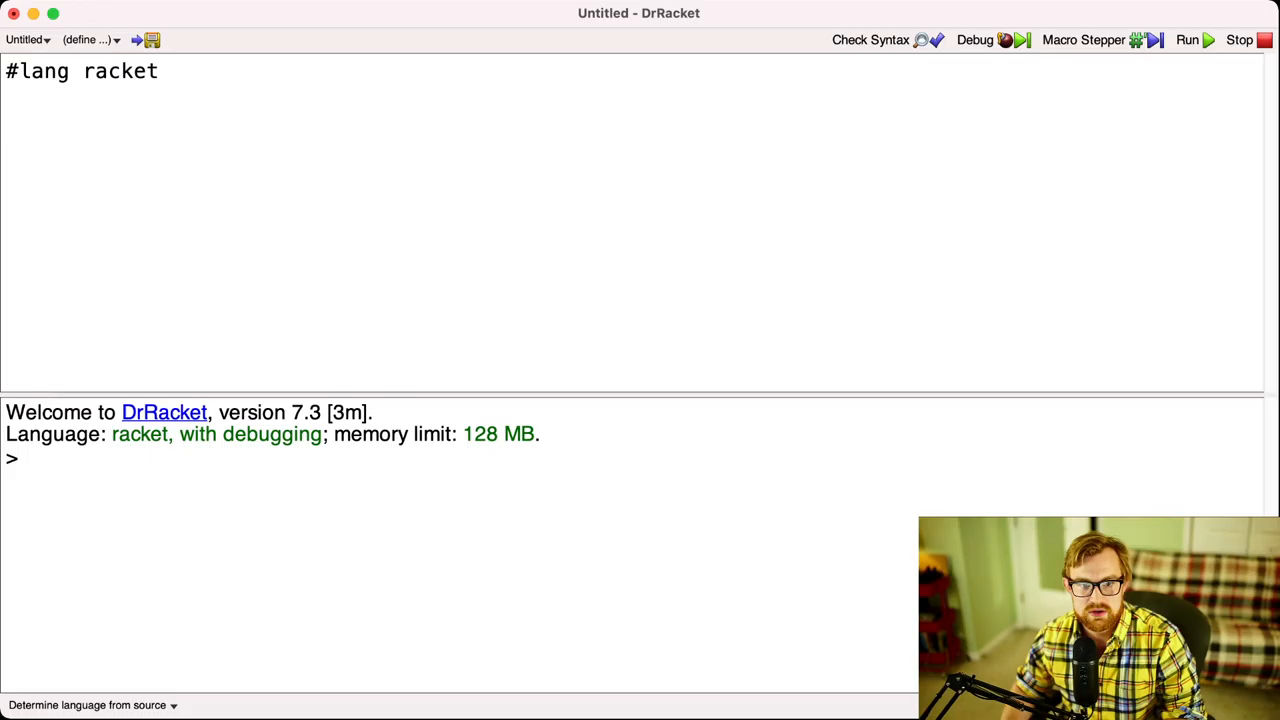
{"action": "key", "text": "ctrl+F6"}
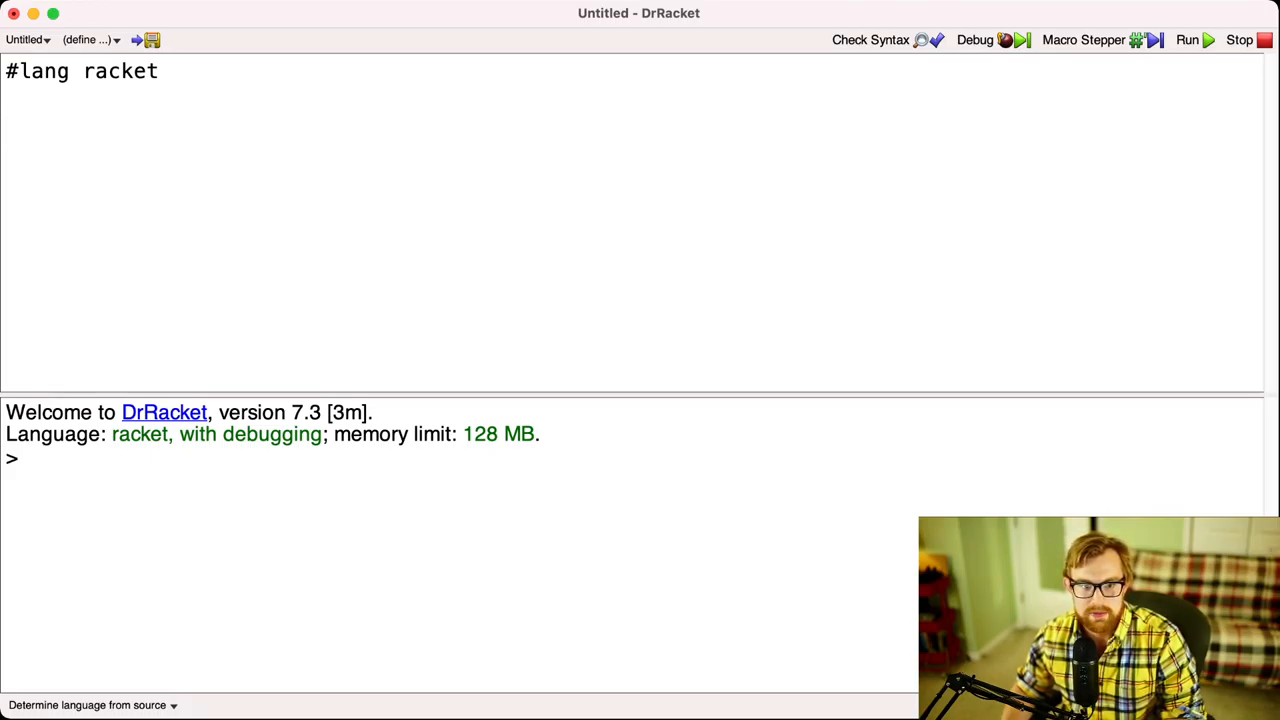
{"action": "key", "text": "shift+Up"}
{"action": "key", "text": "shift+alt+Left"}
{"action": "key", "text": "Down"}
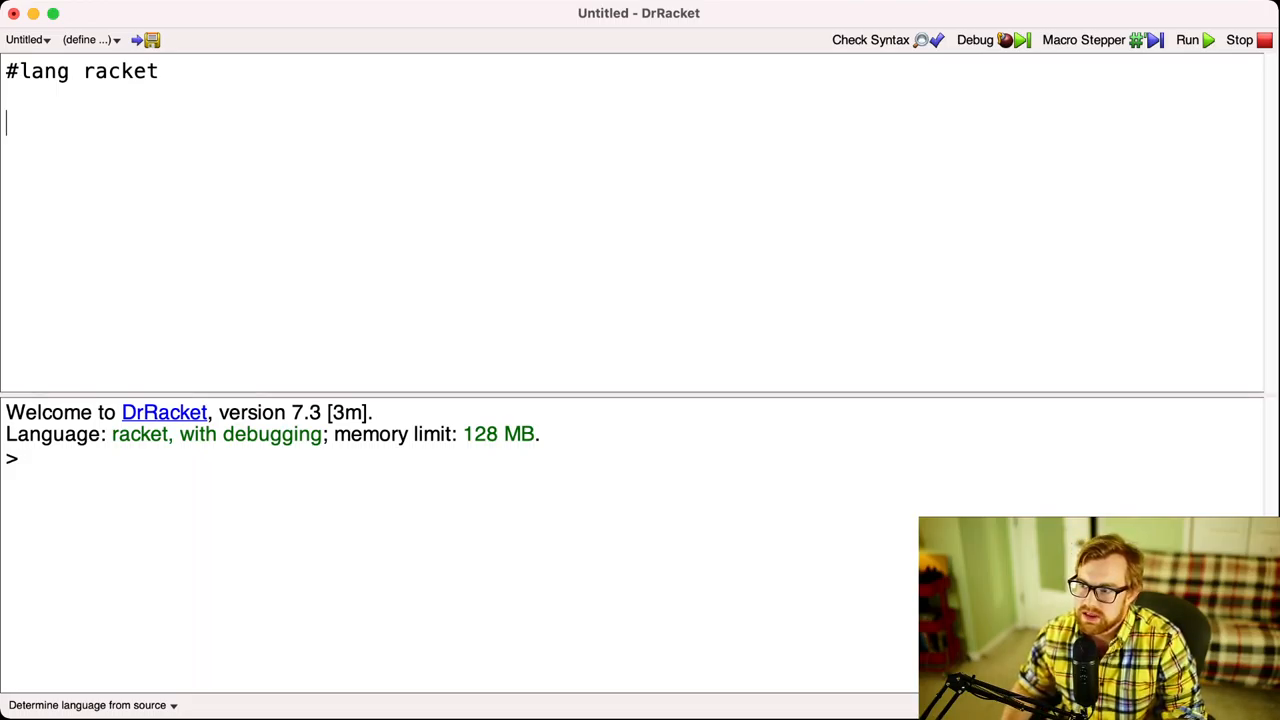
{"action": "left_click", "coordinate": [1194, 40]}
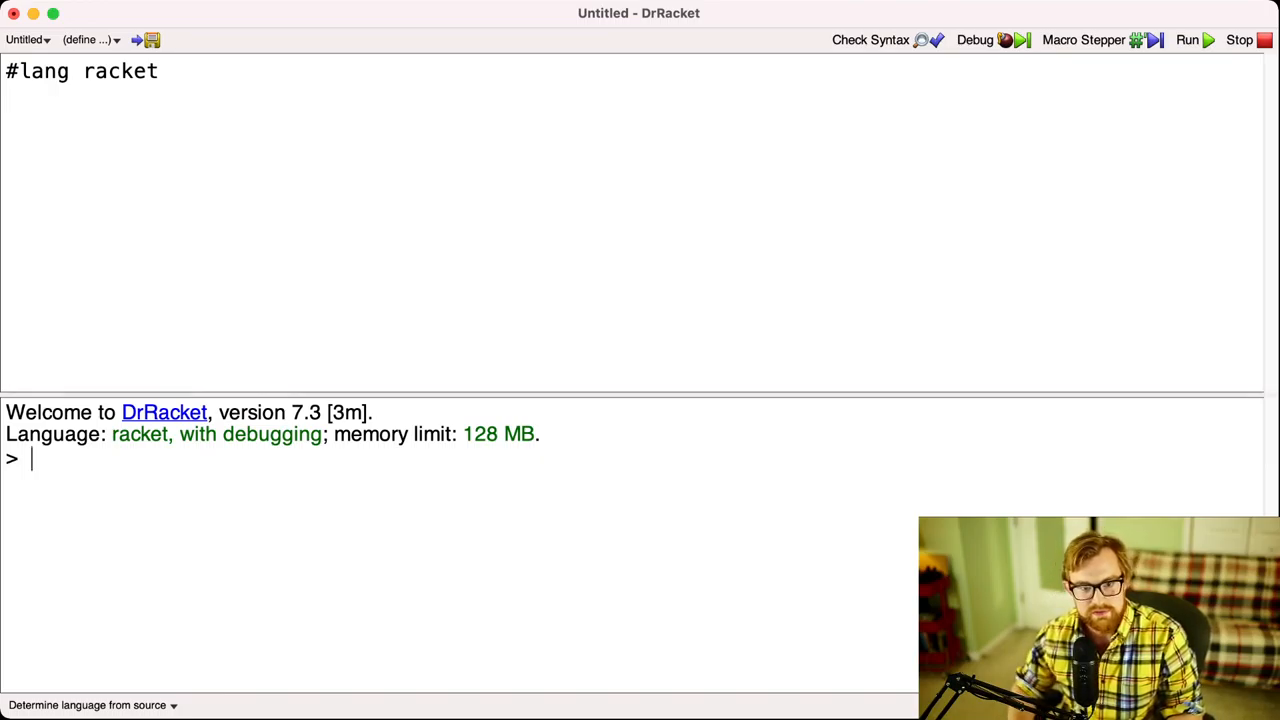
{"action": "key", "text": "ctrl+d"}
{"action": "key", "text": "Return"}
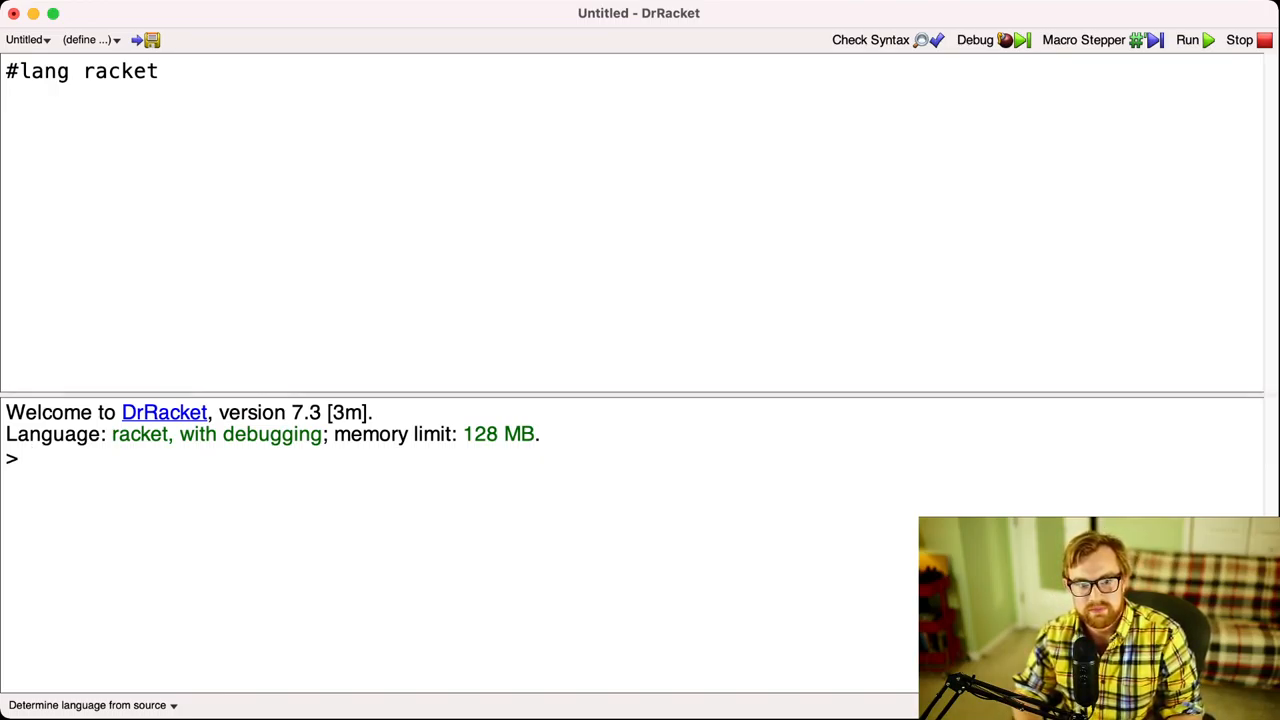
{"action": "type", "text": "(display"}
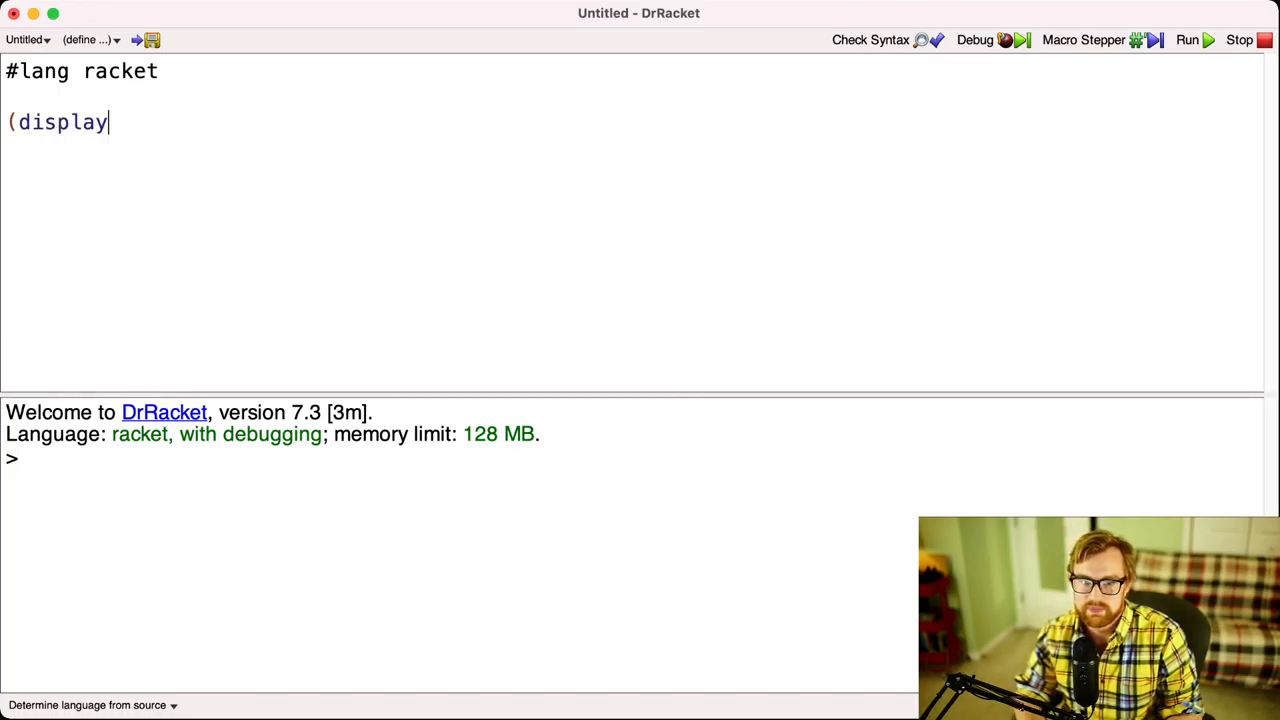
{"action": "type", "text": "ln \"Hello,"}
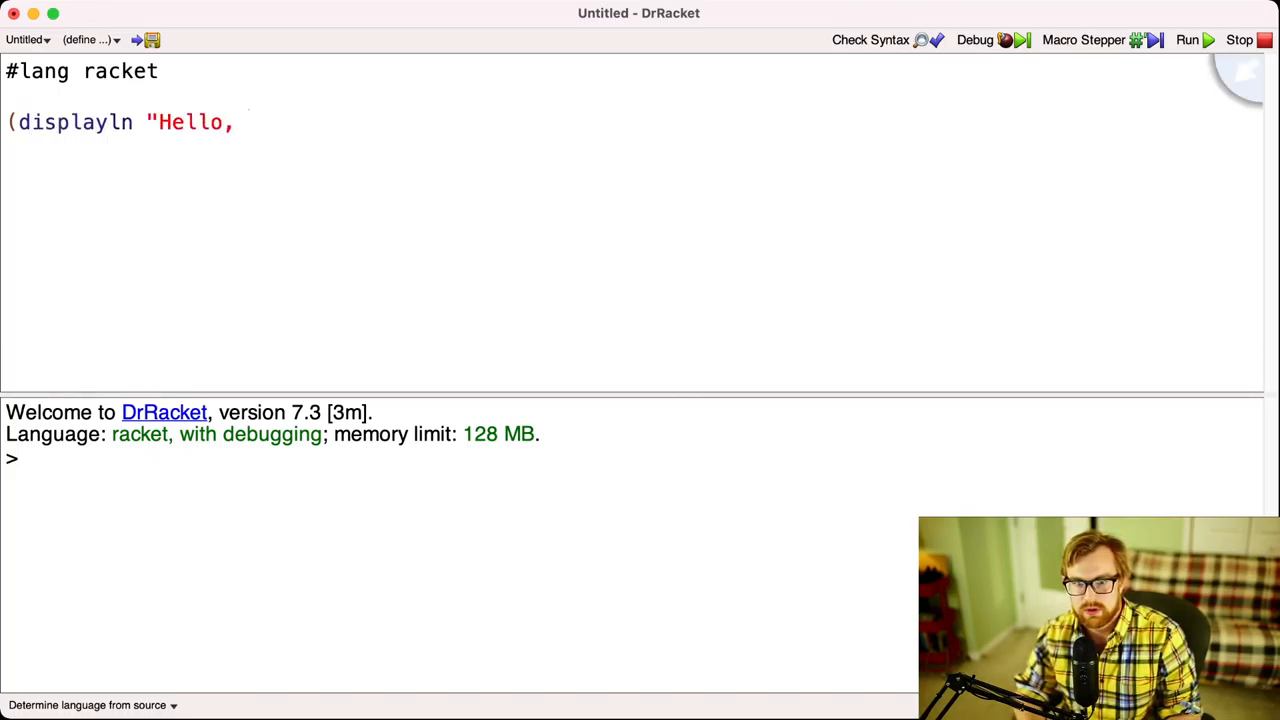
{"action": "type", "text": " World!\")"}
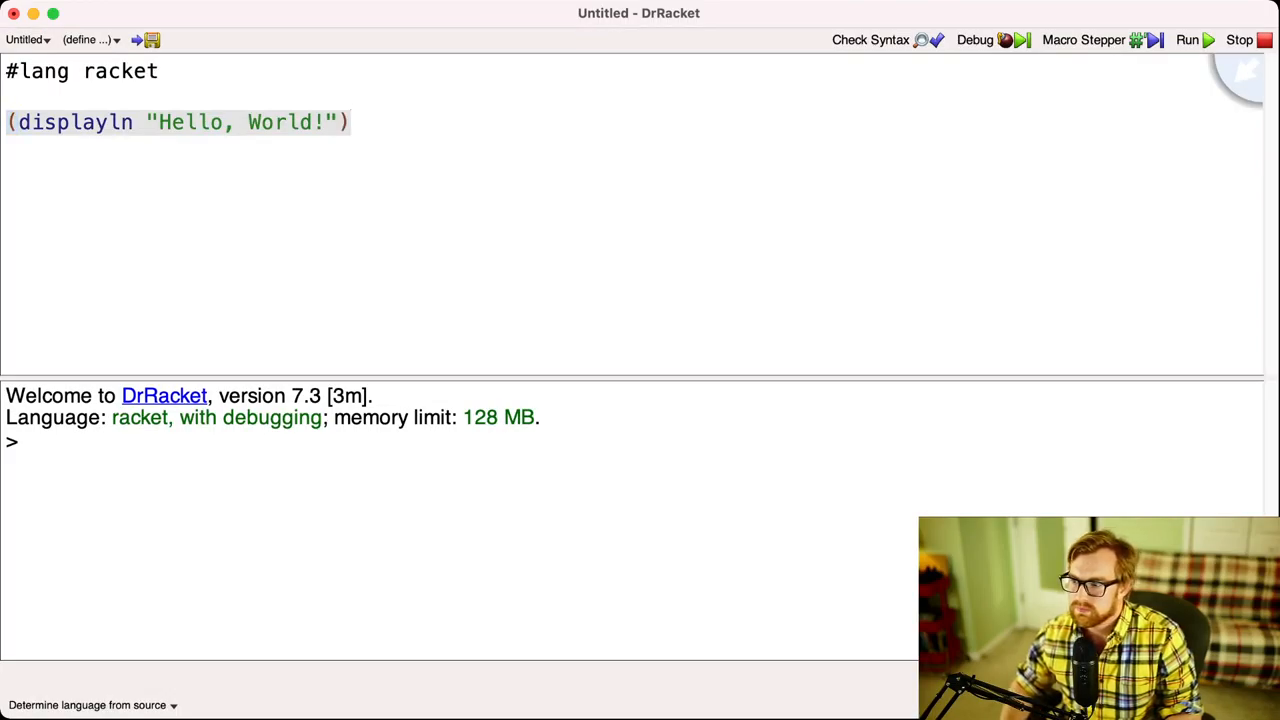
Step: Run the (displayln "Hello, World!") program, printing the greeting, and step through the expression
{"action": "key", "text": "ctrl+r"}
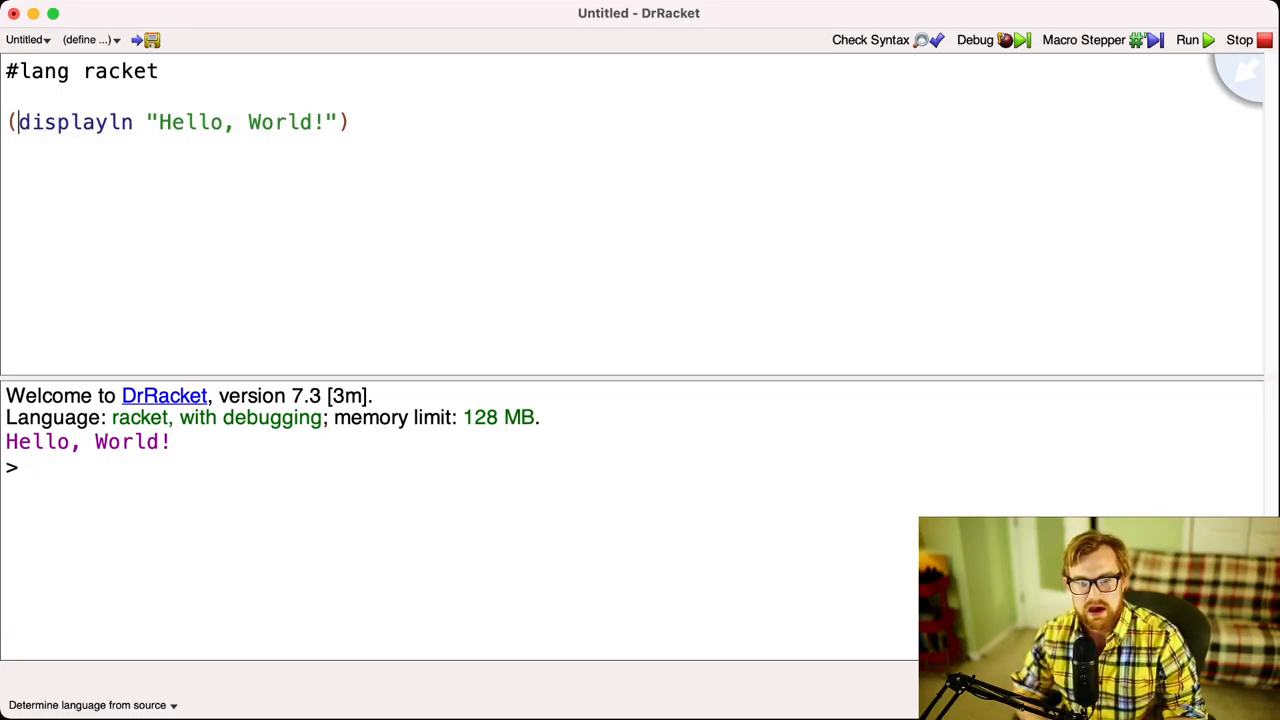
{"action": "left_click", "coordinate": [18, 122]}
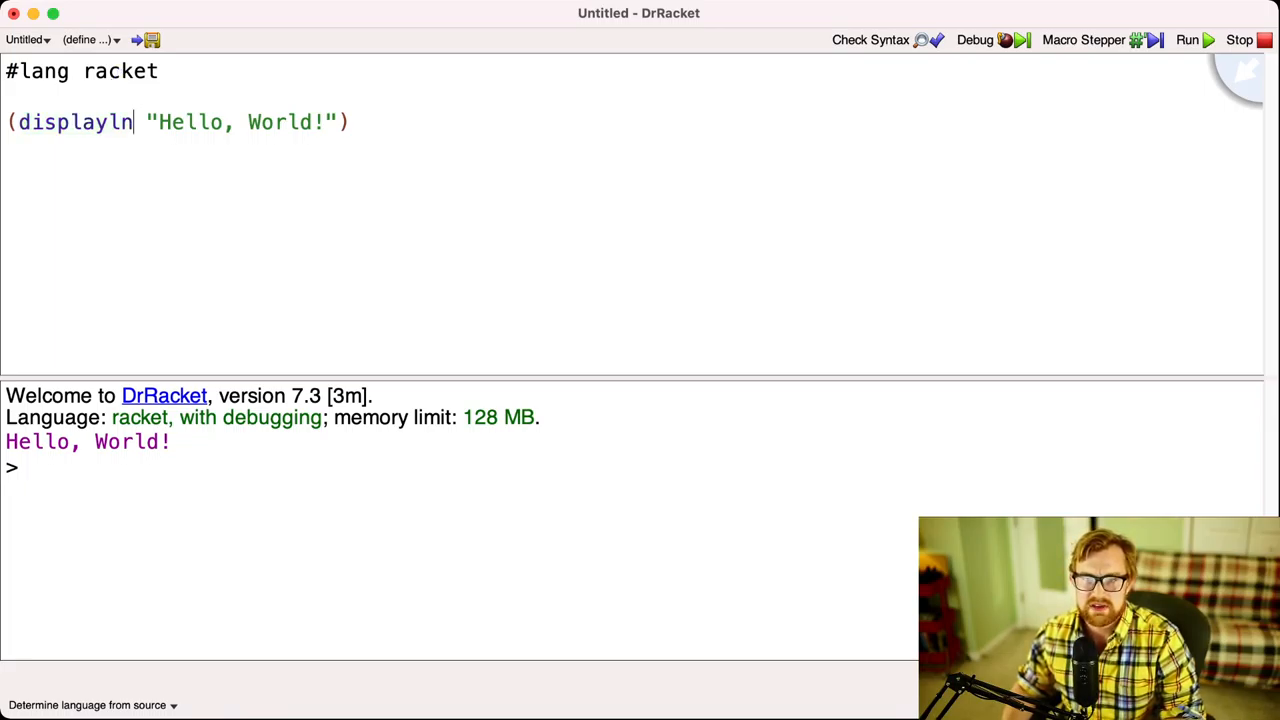
{"action": "key", "text": "alt+Right"}
{"action": "key", "text": "Right"}
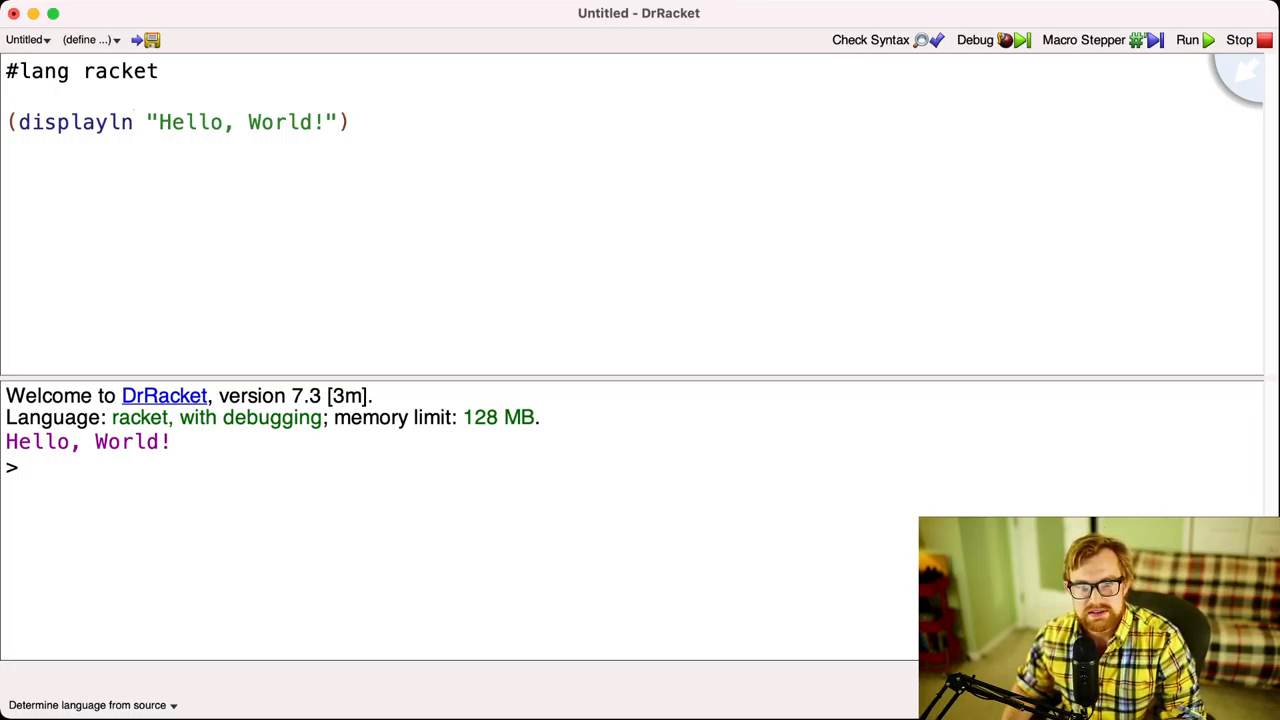
{"action": "key", "text": "Right"}
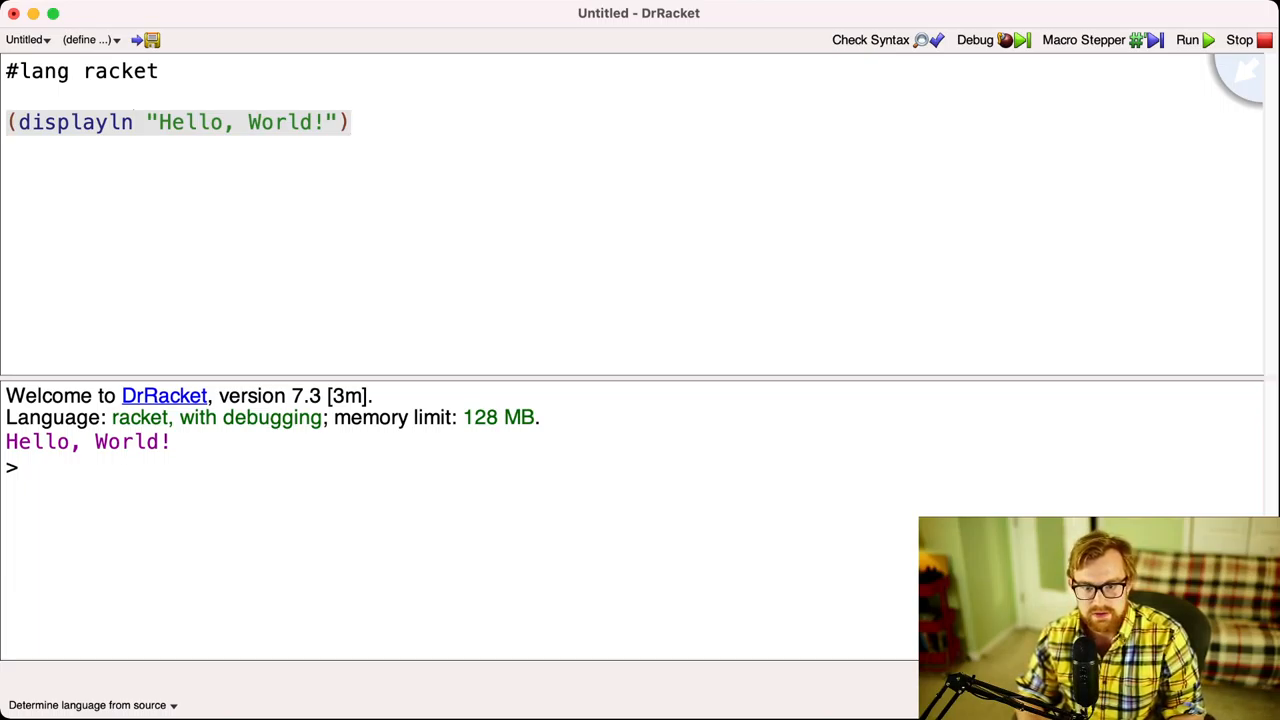
Step: Add comments contrasting f(x,y,z) with Racket's (f x y z) call syntax below the greeting
{"action": "key", "text": "Return"}
{"action": "key", "text": "Return"}
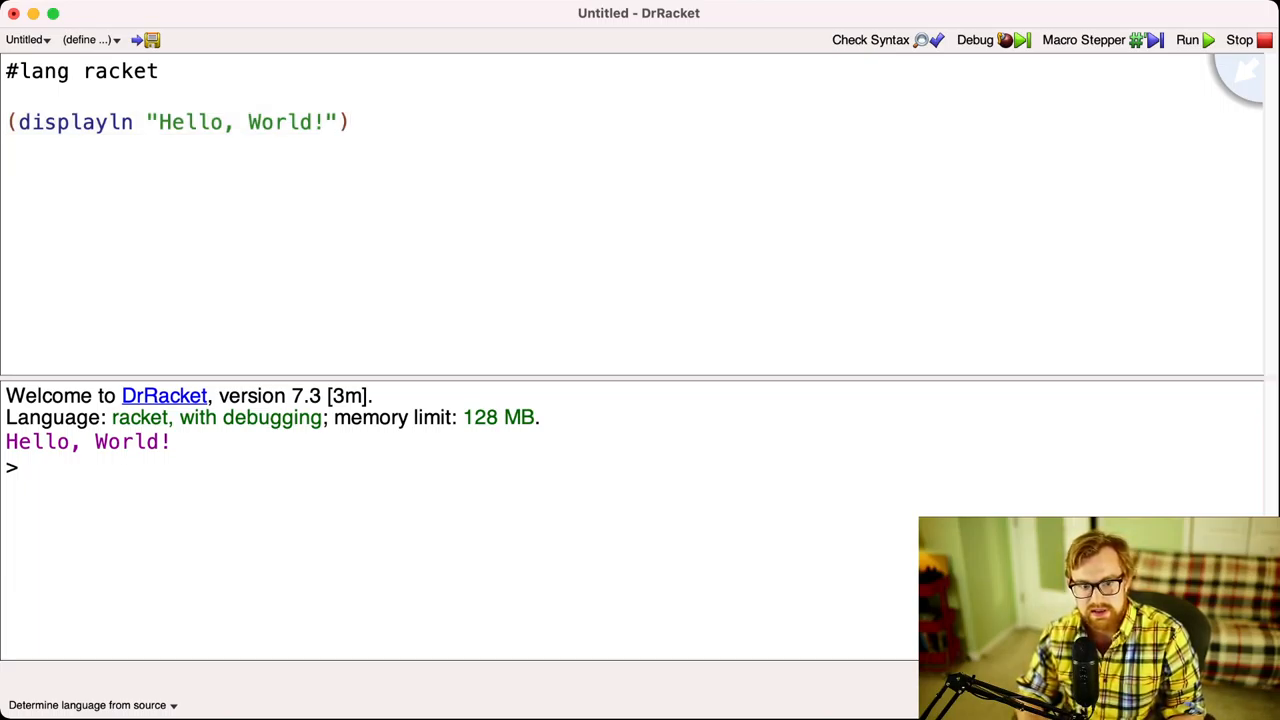
{"action": "type", "text": ";; "}
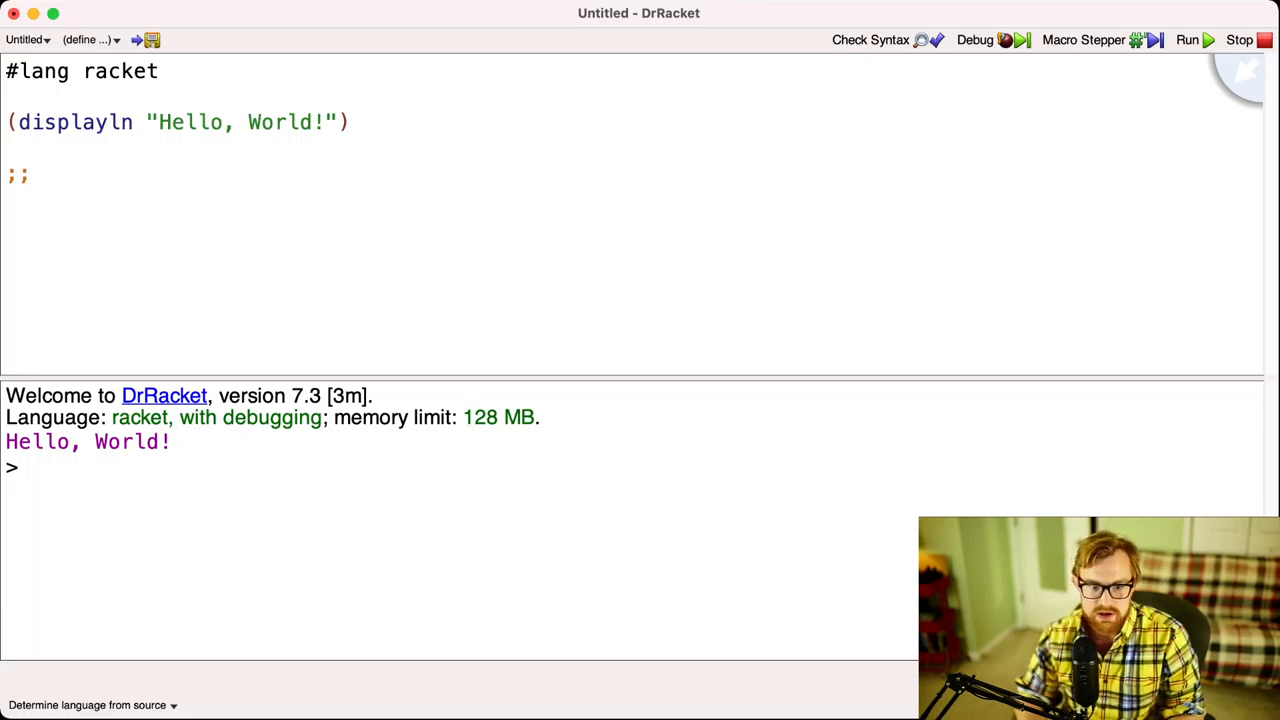
{"action": "type", "text": " f("}
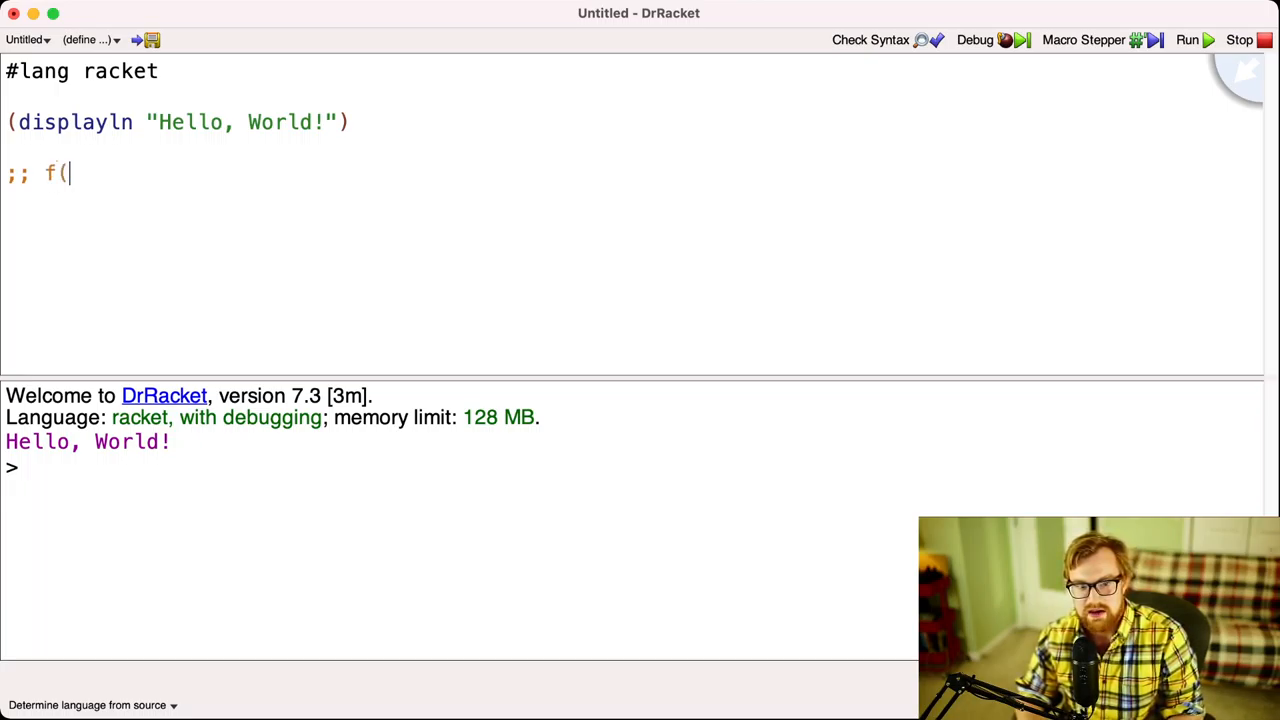
{"action": "type", "text": "x,y"}
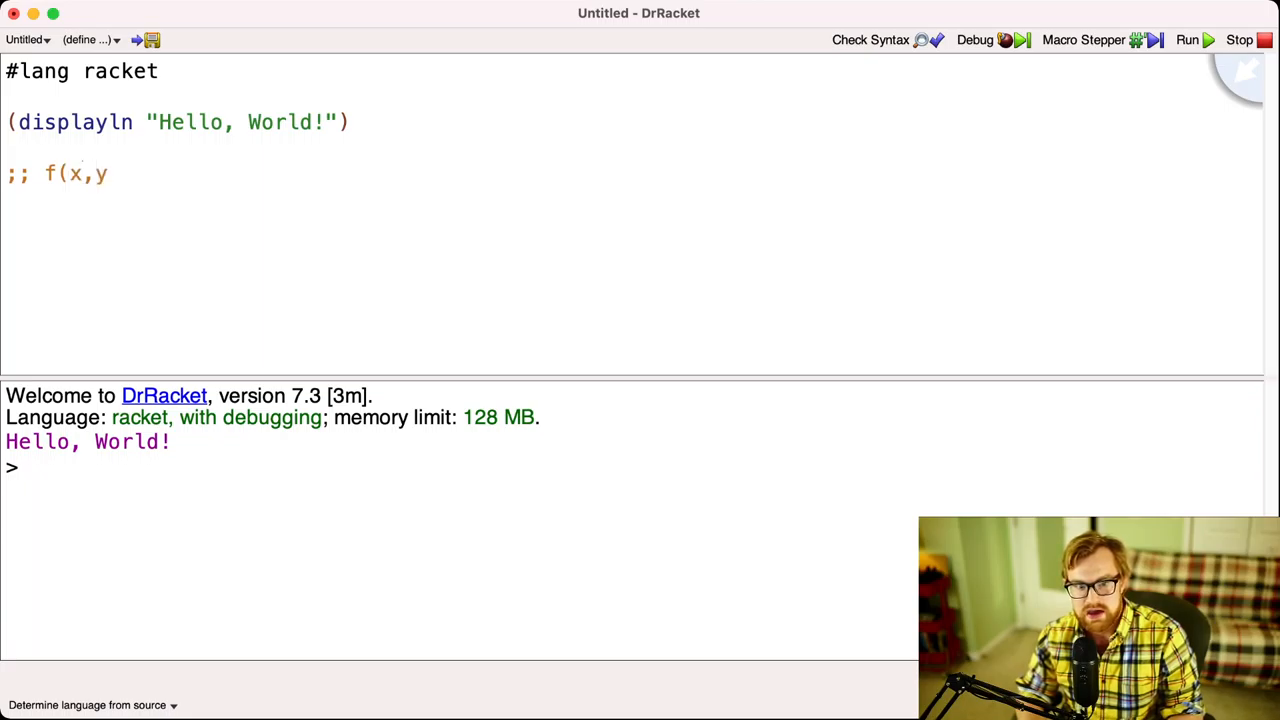
{"action": "type", "text": ",z)"}
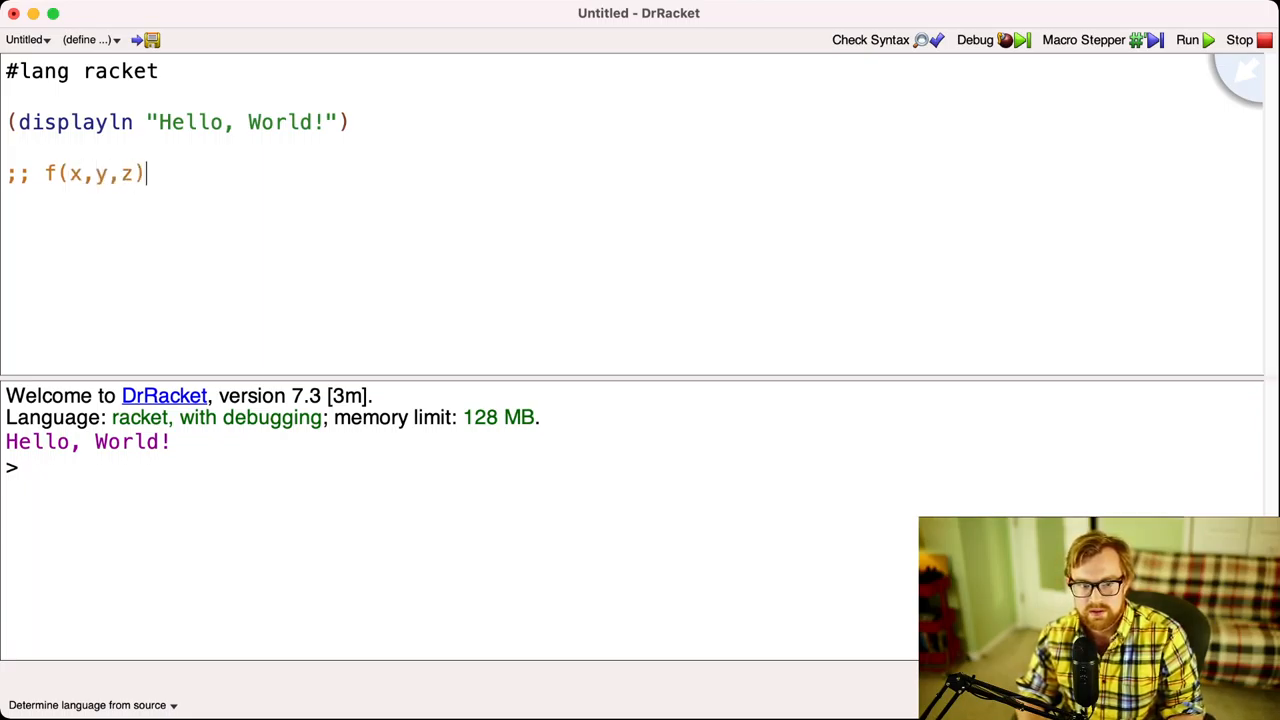
{"action": "key", "text": "Return"}
{"action": "type", "text": ";; In racket"}
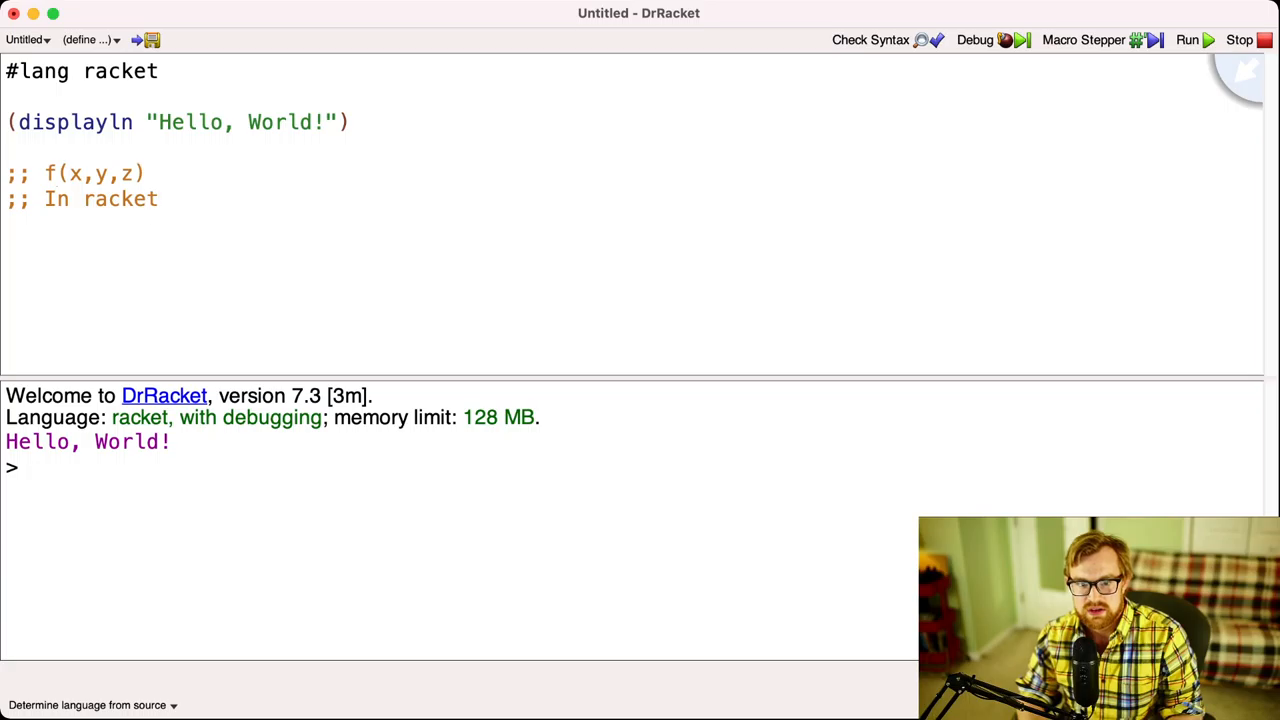
{"action": "type", "text": " you would write..."}
{"action": "key", "text": "Return"}
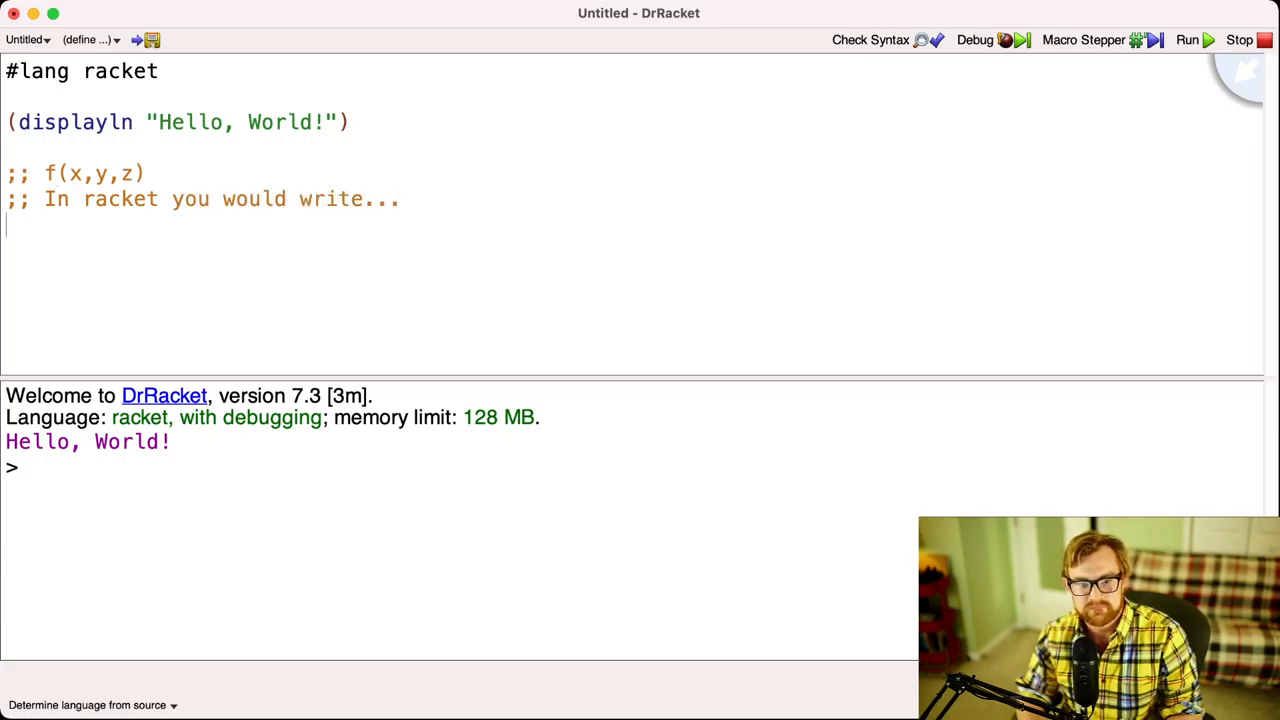
{"action": "type", "text": ";; (f"}
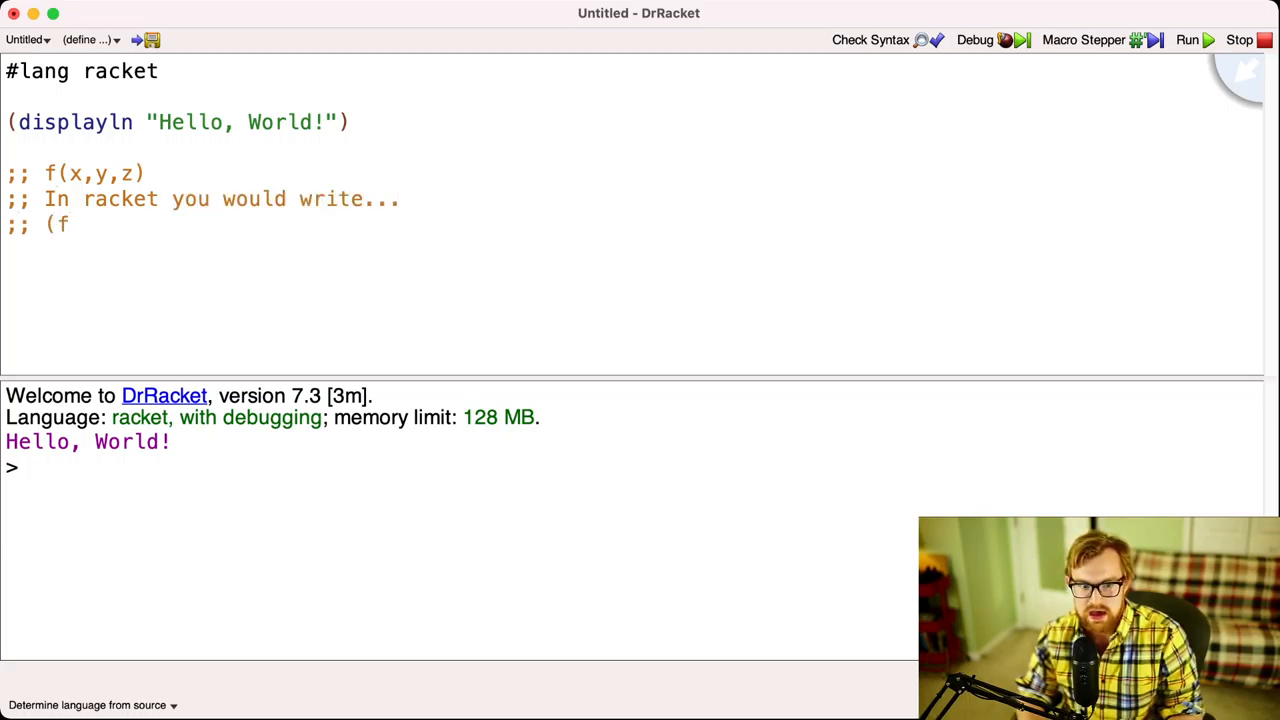
{"action": "type", "text": " x y x)"}
{"action": "key", "text": "BackSpace"}
{"action": "key", "text": "BackSpace"}
{"action": "type", "text": "z)"}
Step: Step the caret through the arguments of the (f x y z) comment while explaining it
{"action": "key", "text": "Left"}
{"action": "key", "text": "Left"}
{"action": "key", "text": "Left"}
{"action": "key", "text": "Left"}
{"action": "key", "text": "Left"}
{"action": "key", "text": "Left"}
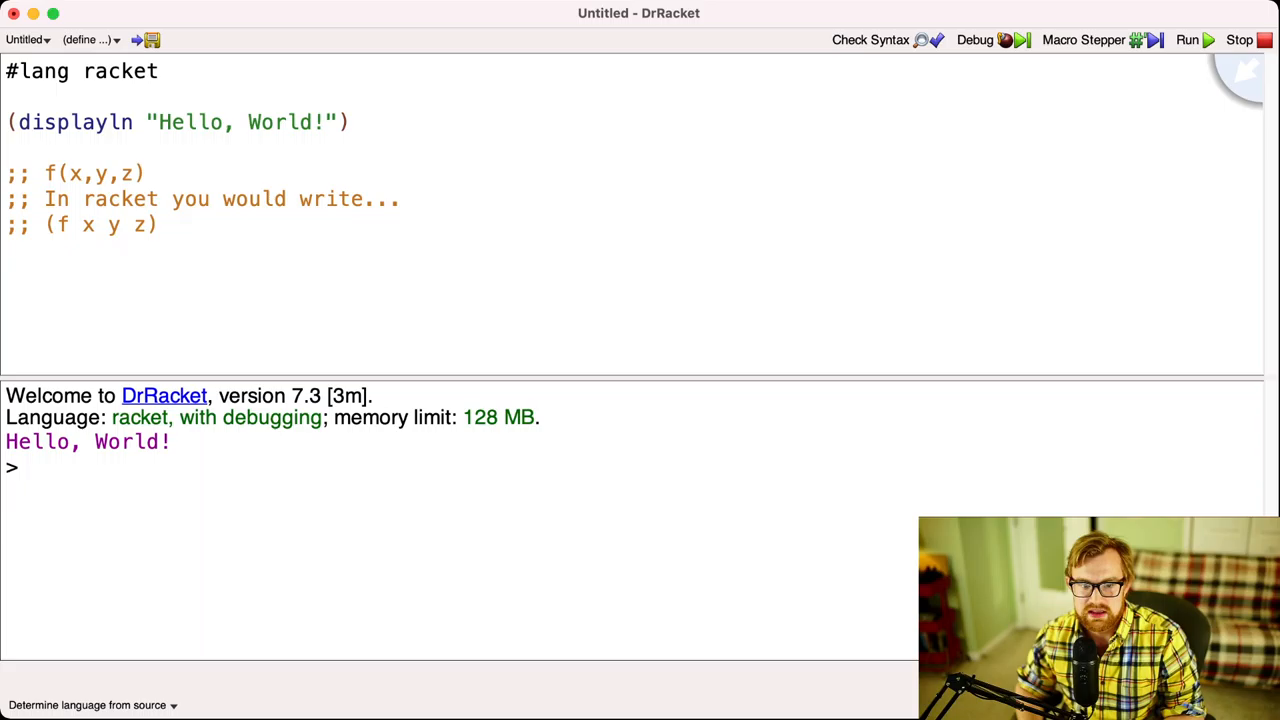
{"action": "key", "text": "Right"}
{"action": "key", "text": "Right"}
{"action": "key", "text": "Right"}
{"action": "key", "text": "Right"}
{"action": "key", "text": "Right"}
{"action": "key", "text": "Right"}
{"action": "key", "text": "Right"}
{"action": "key", "text": "Right"}
{"action": "key", "text": "Right"}
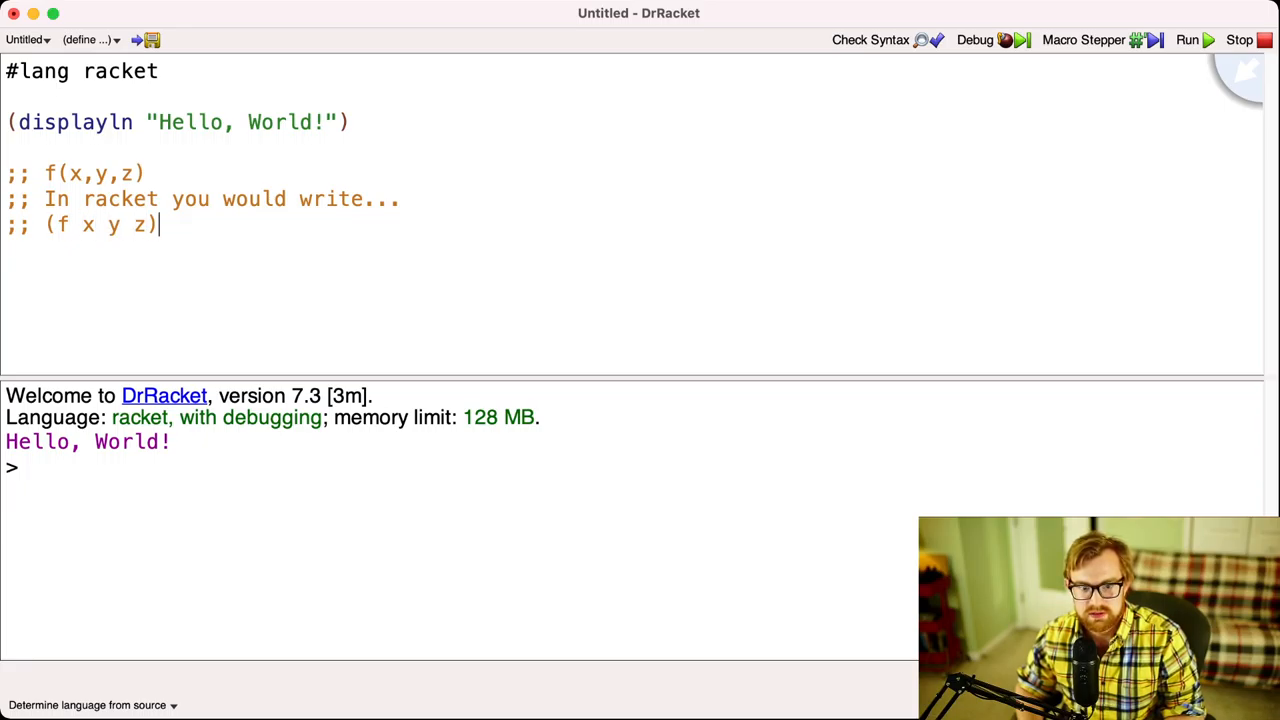
{"action": "key", "text": "Left"}
{"action": "key", "text": "Left"}
{"action": "key", "text": "Left"}
{"action": "key", "text": "Left"}
{"action": "key", "text": "Left"}
{"action": "key", "text": "Left"}
{"action": "key", "text": "Right"}
{"action": "key", "text": "Right"}
{"action": "key", "text": "Right"}
{"action": "key", "text": "Right"}
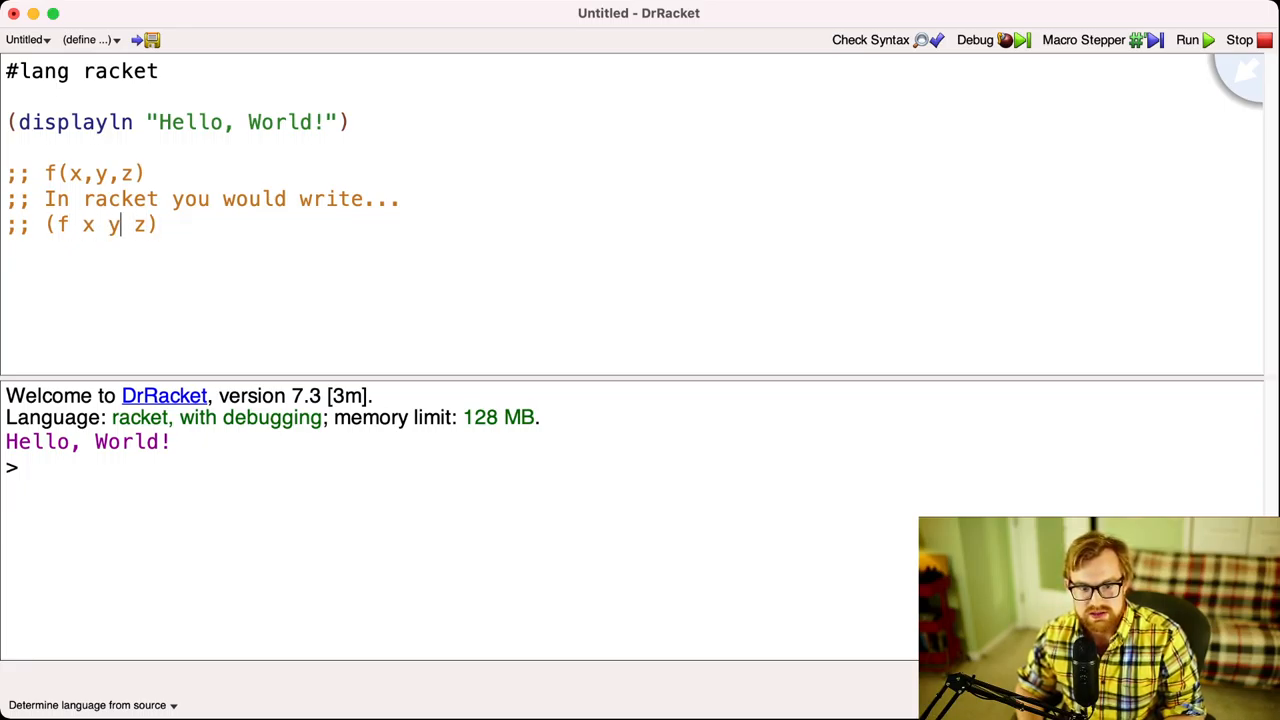
{"action": "key", "text": "Right"}
{"action": "key", "text": "Right"}
{"action": "key", "text": "Up"}
{"action": "key", "text": "Down"}
{"action": "key", "text": "Left"}
{"action": "key", "text": "Left"}
{"action": "key", "text": "Left"}
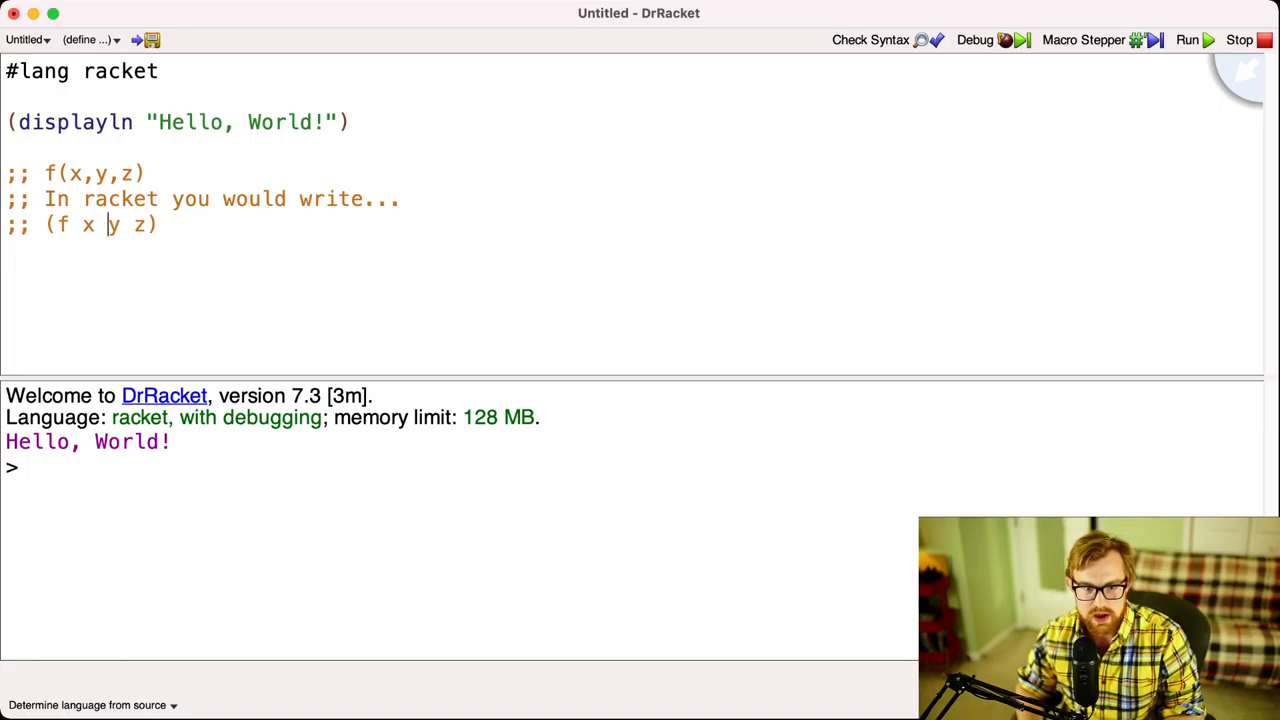
{"action": "key", "text": "Left"}
{"action": "key", "text": "Left"}
Step: Open blank lines above the comments for a C-style displayln("Hello, World!") line
{"action": "key", "text": "Up"}
{"action": "key", "text": "Up"}
{"action": "key", "text": "Up"}
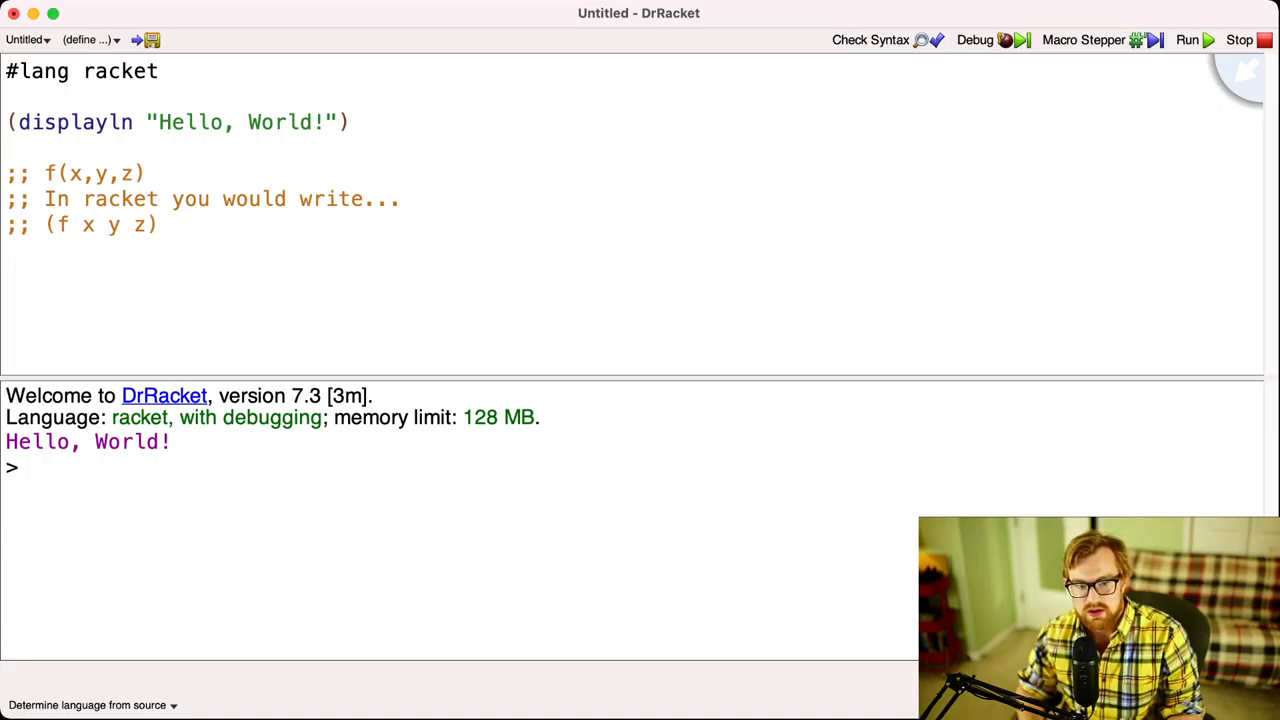
{"action": "key", "text": "Return"}
{"action": "key", "text": "Return"}
{"action": "key", "text": "Up"}
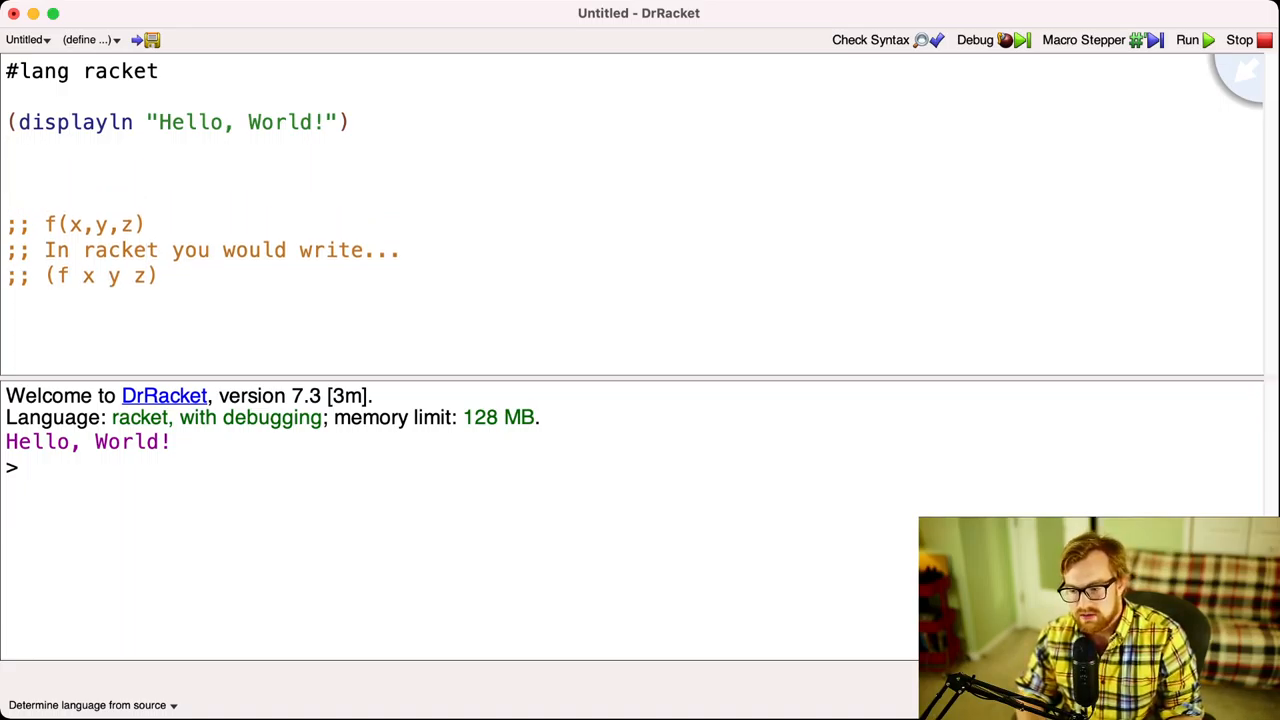
{"action": "type", "text": "displayln("}
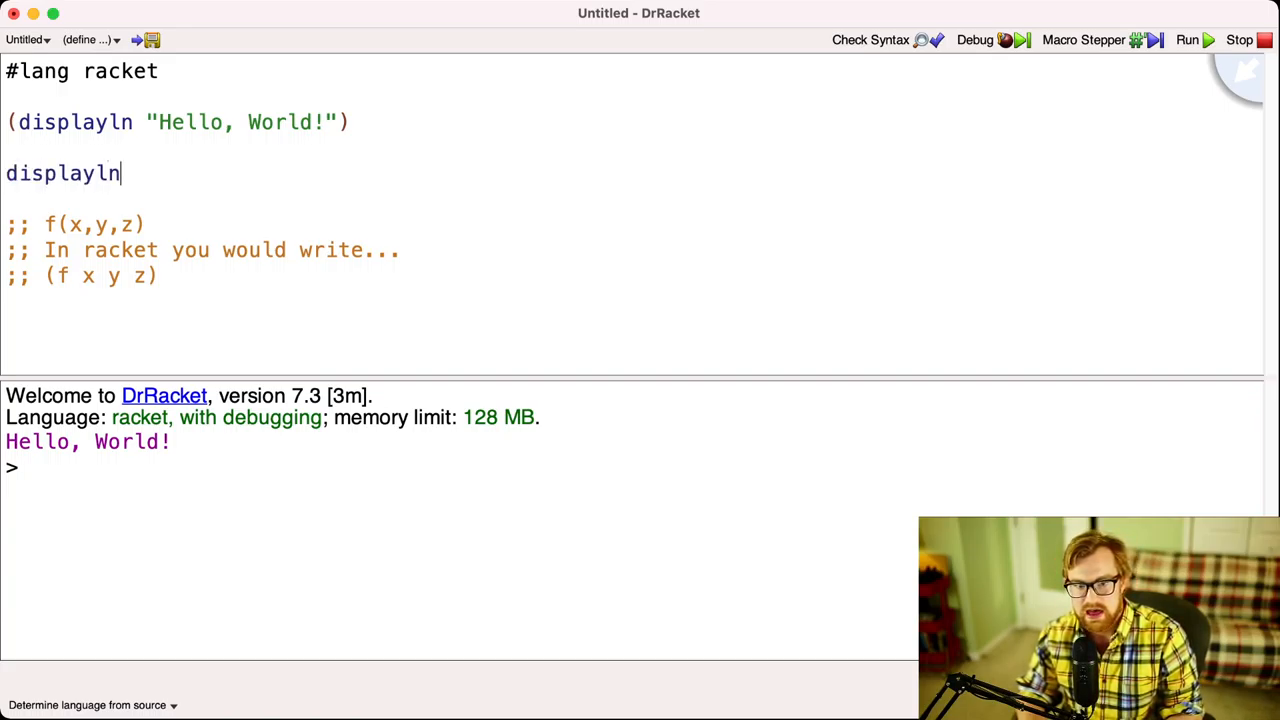
{"action": "type", "text": "\"Hello, "}
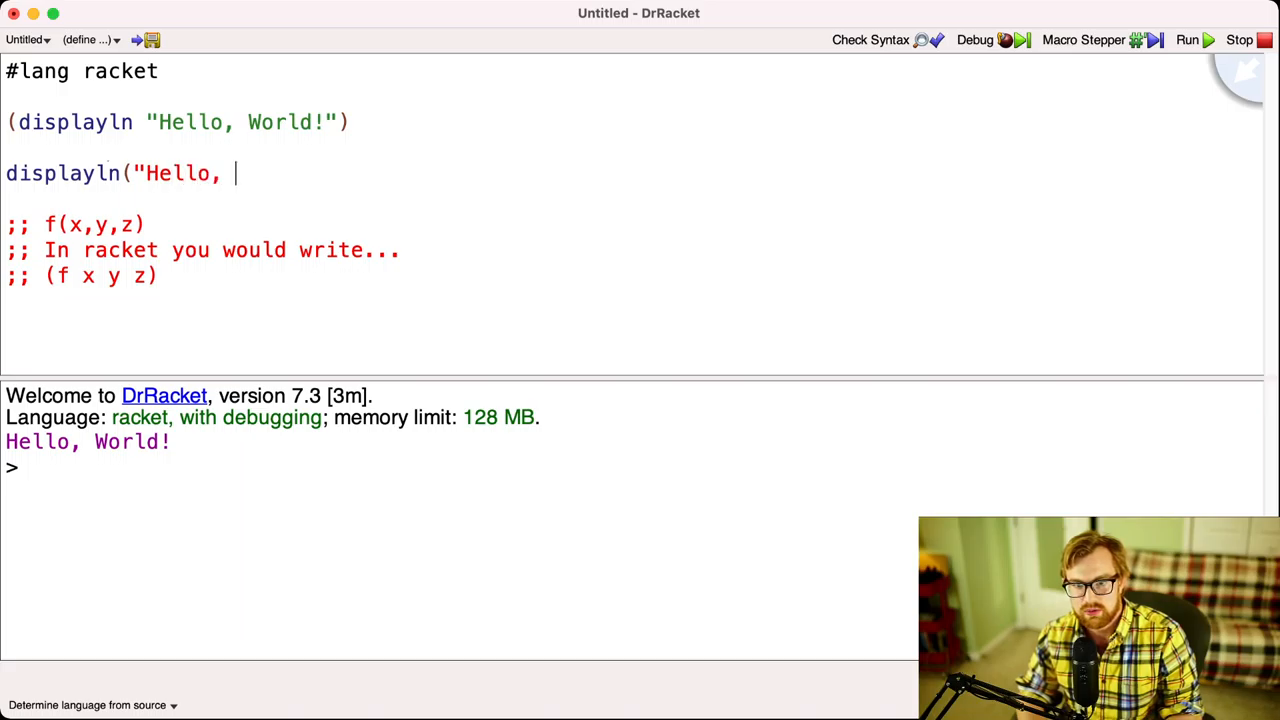
{"action": "type", "text": "World!\")"}
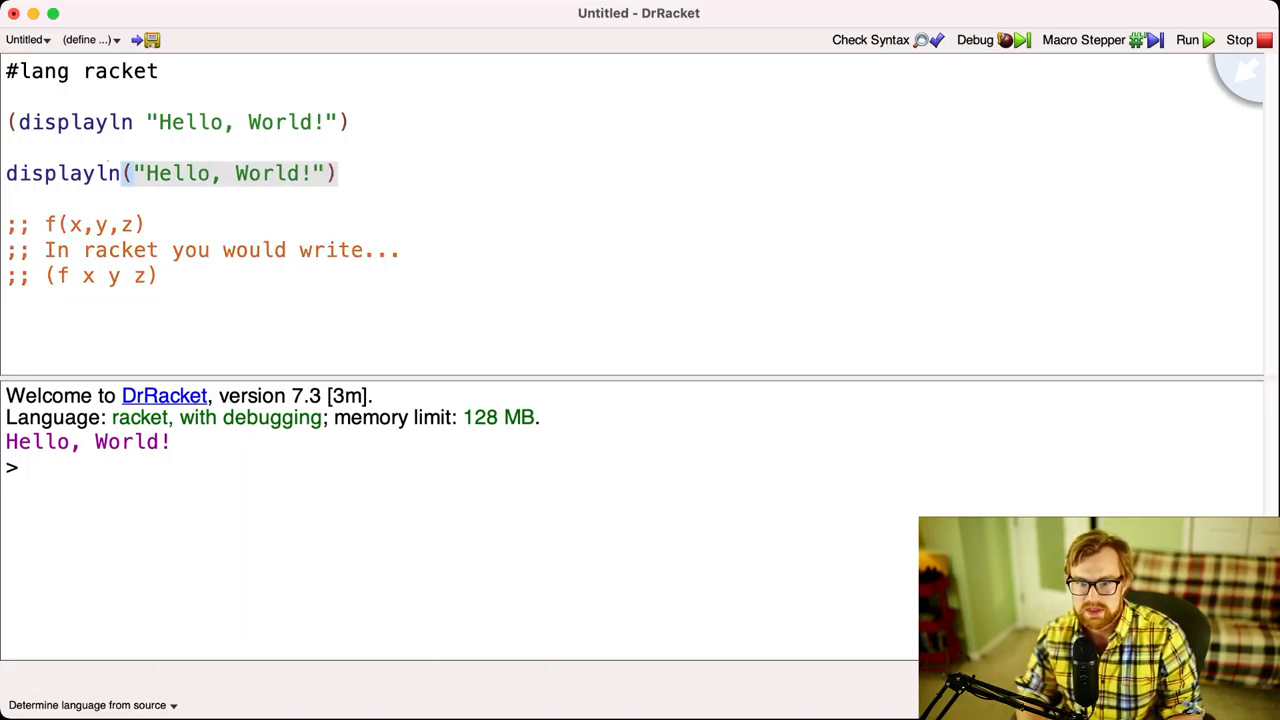
{"action": "type", "text": ";"}
Step: Drop the trailing semicolon from displayln("Hello, World!"), then select and delete the line
{"action": "key", "text": "BackSpace"}
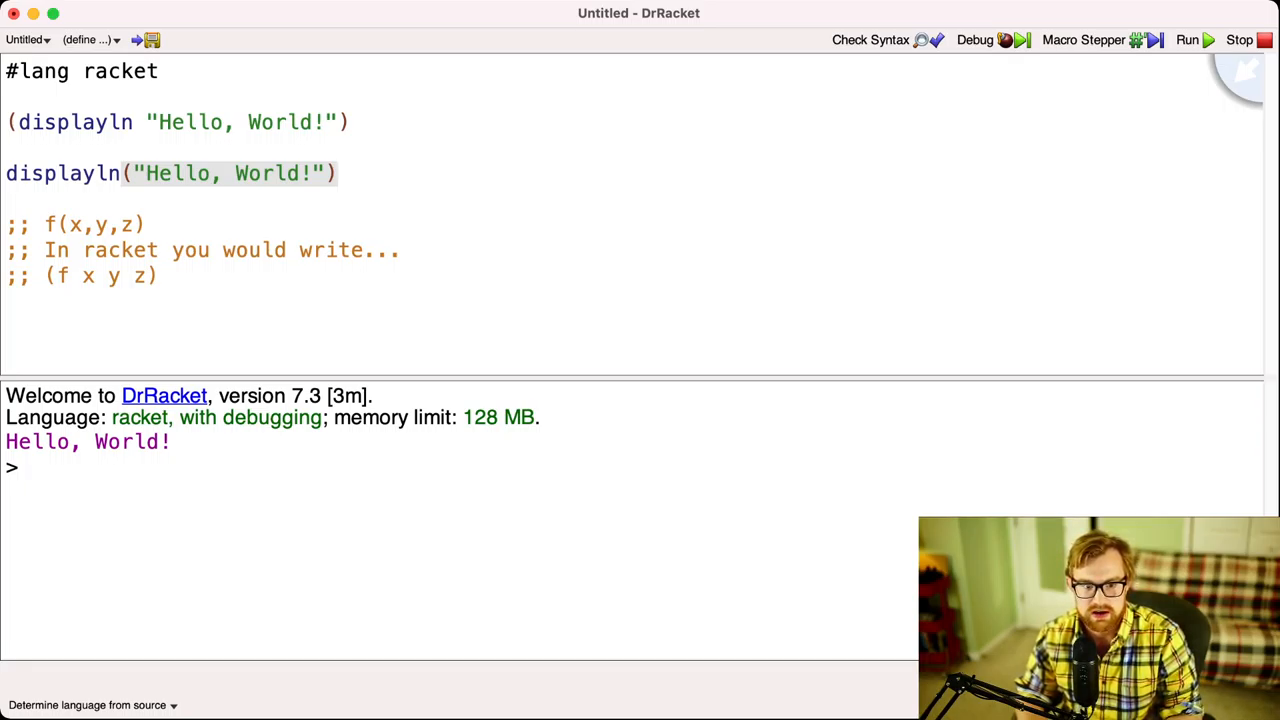
{"action": "key", "text": "Home"}
{"action": "key", "text": "shift+End"}
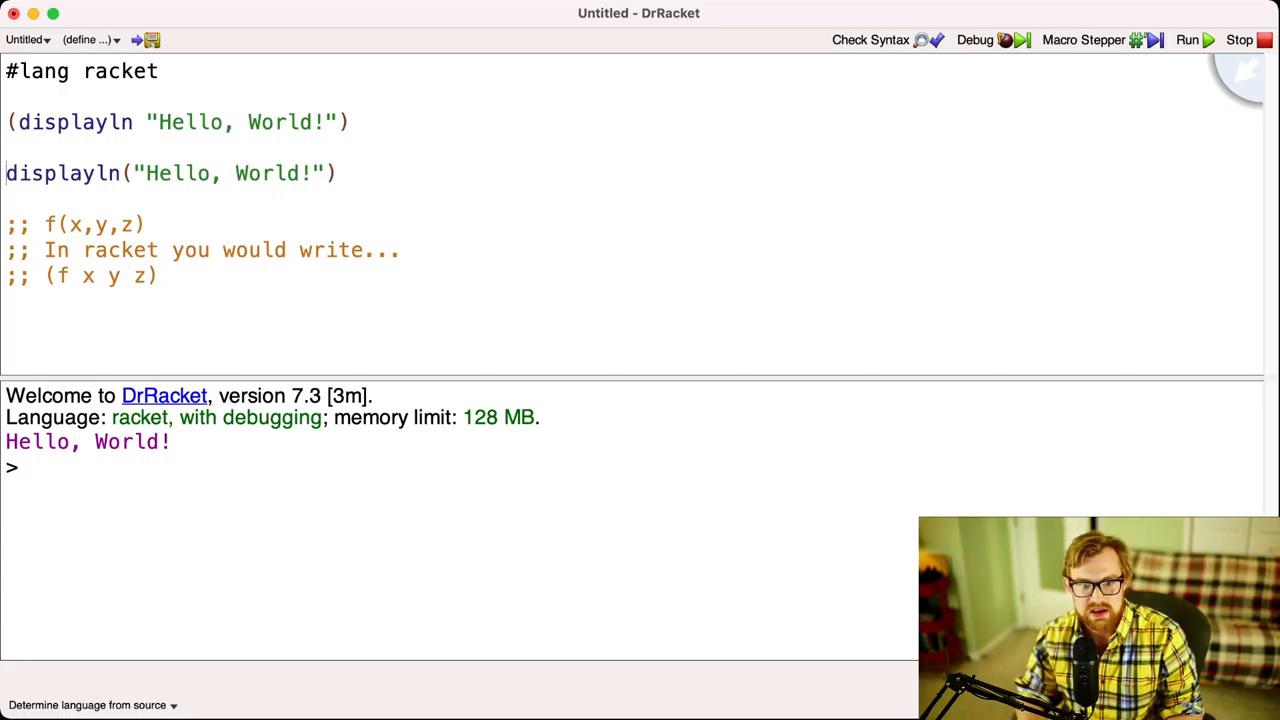
{"action": "key", "text": "BackSpace"}
Step: Remove the leftover line and an unfinished "(f " attempt, then switch back to Keynote
{"action": "key", "text": "BackSpace"}
{"action": "key", "text": "Return"}
{"action": "type", "text": "(f"}
{"action": "key", "text": "BackSpace"}
{"action": "key", "text": "shift+Home"}
{"action": "key", "text": "BackSpace"}
{"action": "key", "text": "BackSpace"}
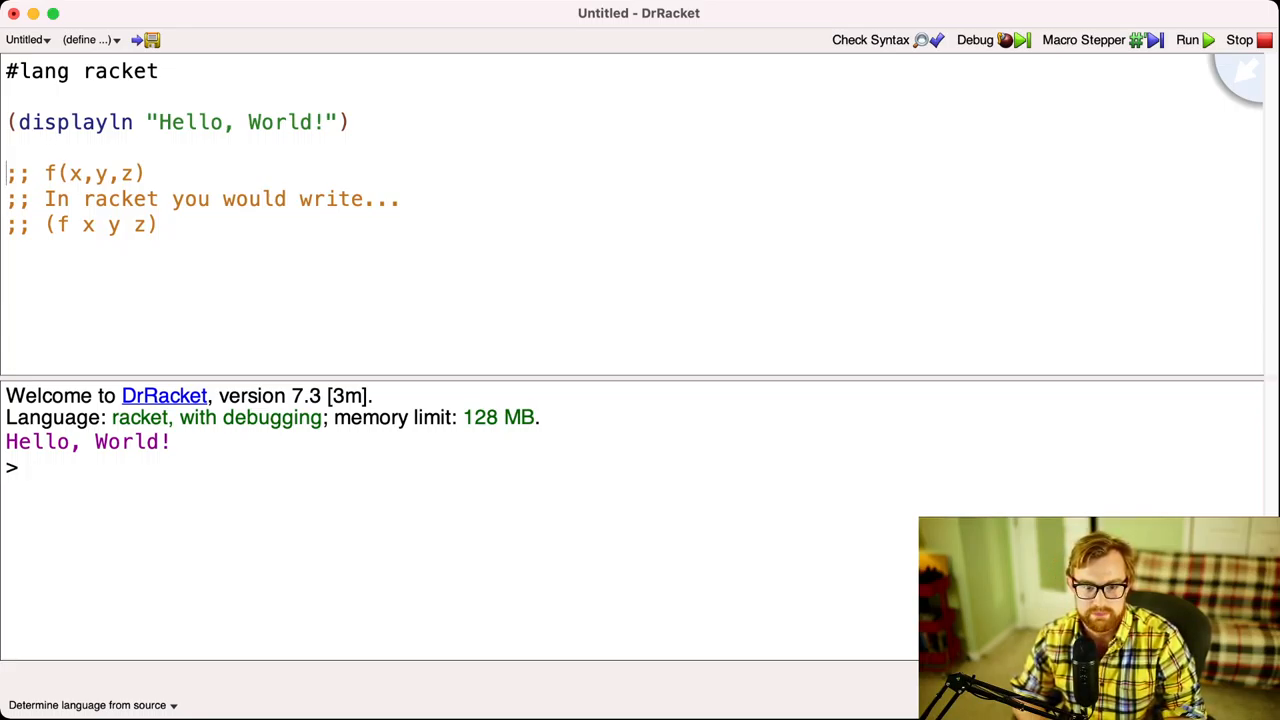
{"action": "key", "text": "super+Tab"}
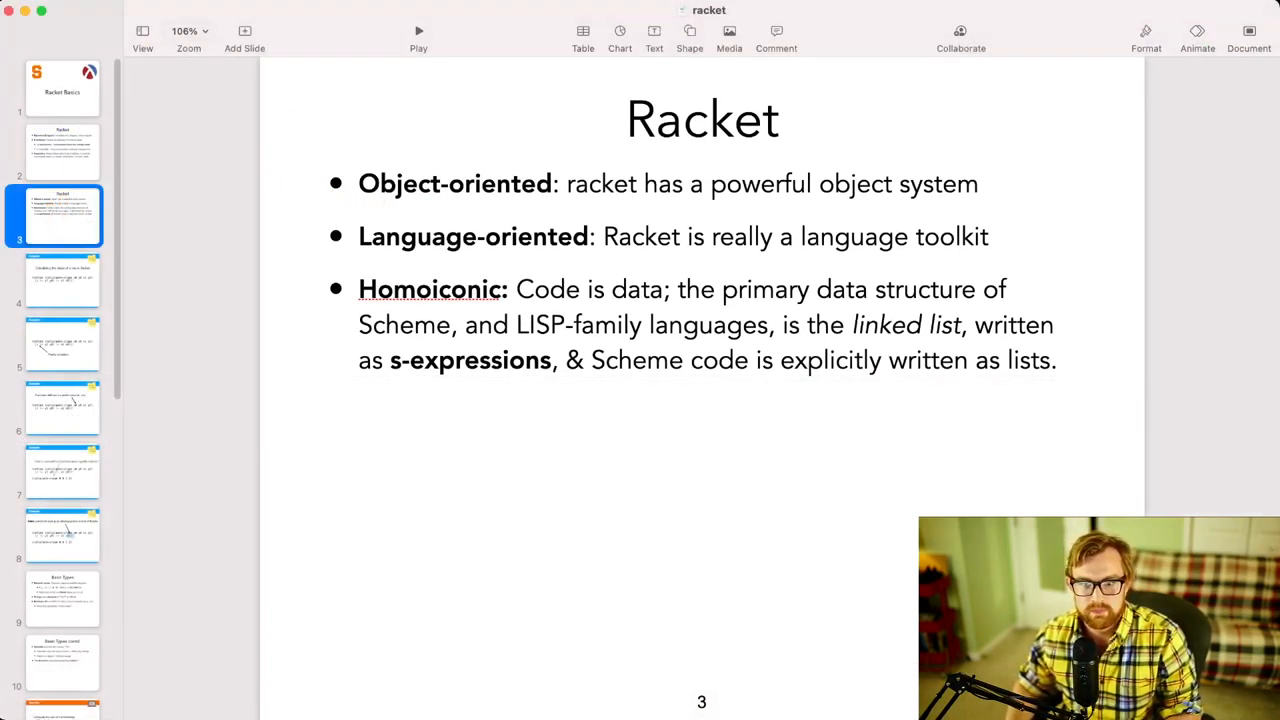
Step: Advance through the slope-calculation slide to the Prefix notation slide
{"action": "key", "text": "Down"}
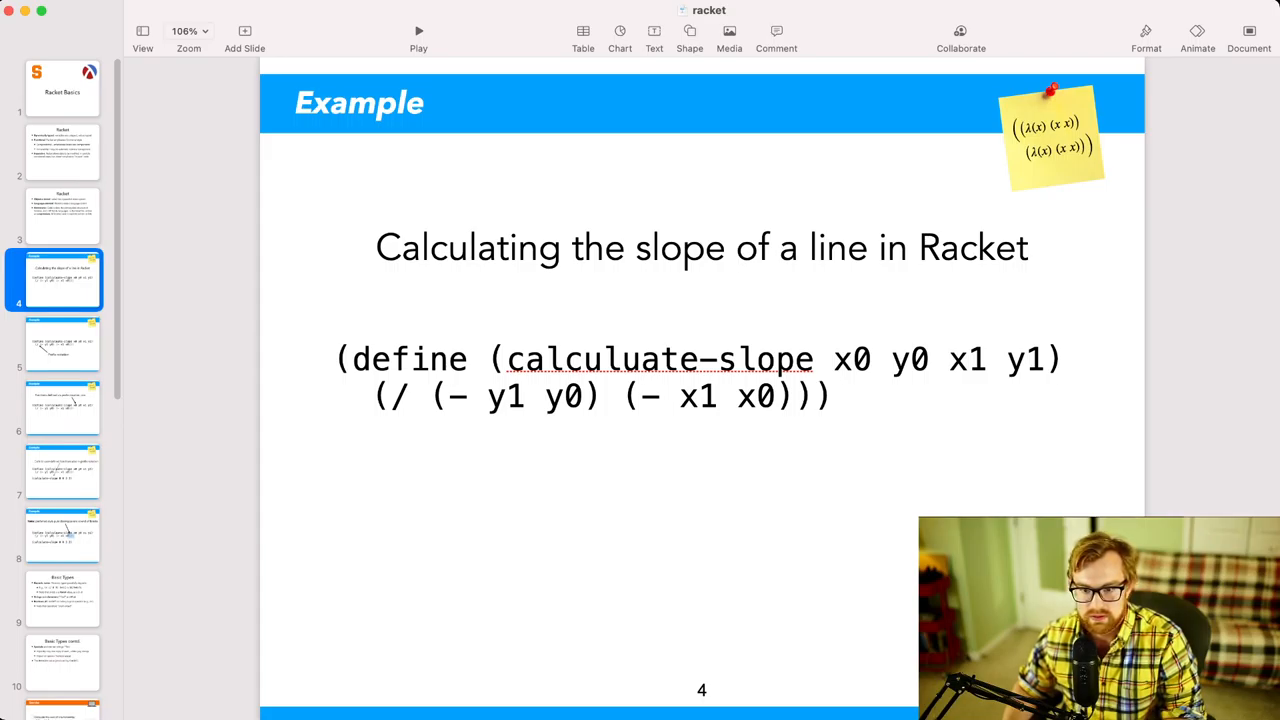
{"action": "key", "text": "Down"}
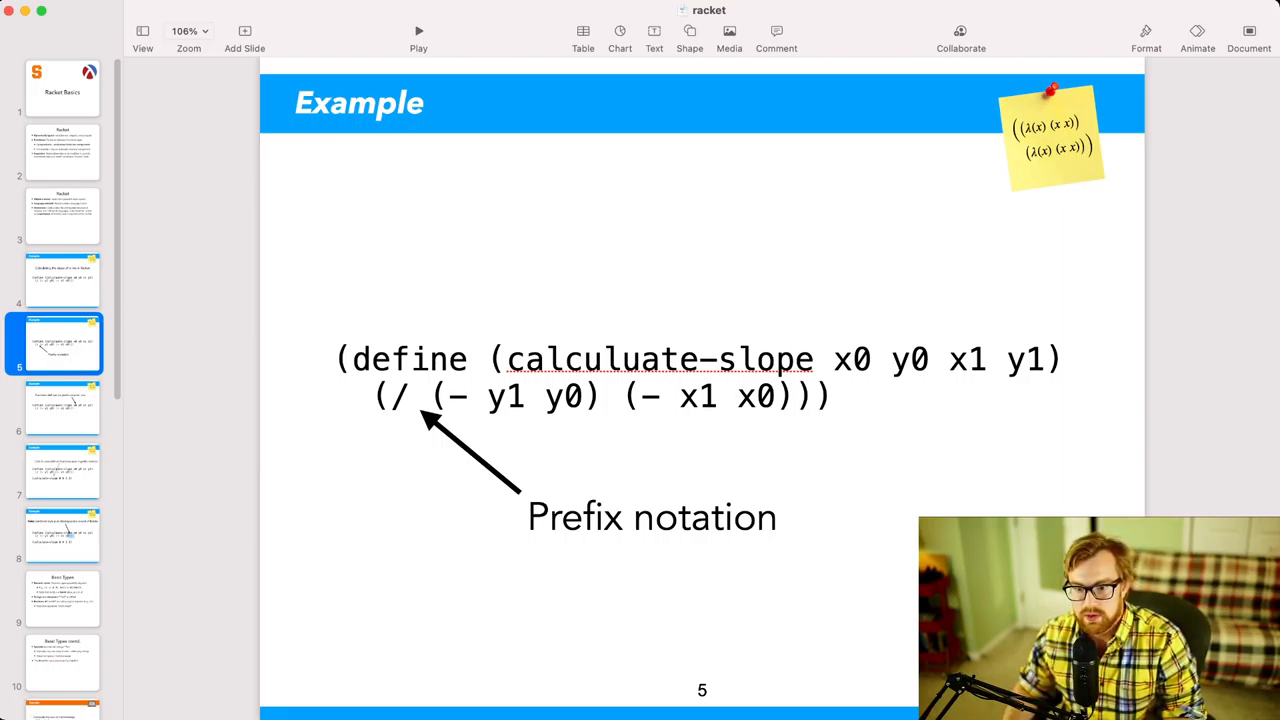
Step: Select the calculate-slope code block on the slide, then return to DrRacket
{"action": "left_click", "coordinate": [781, 368]}
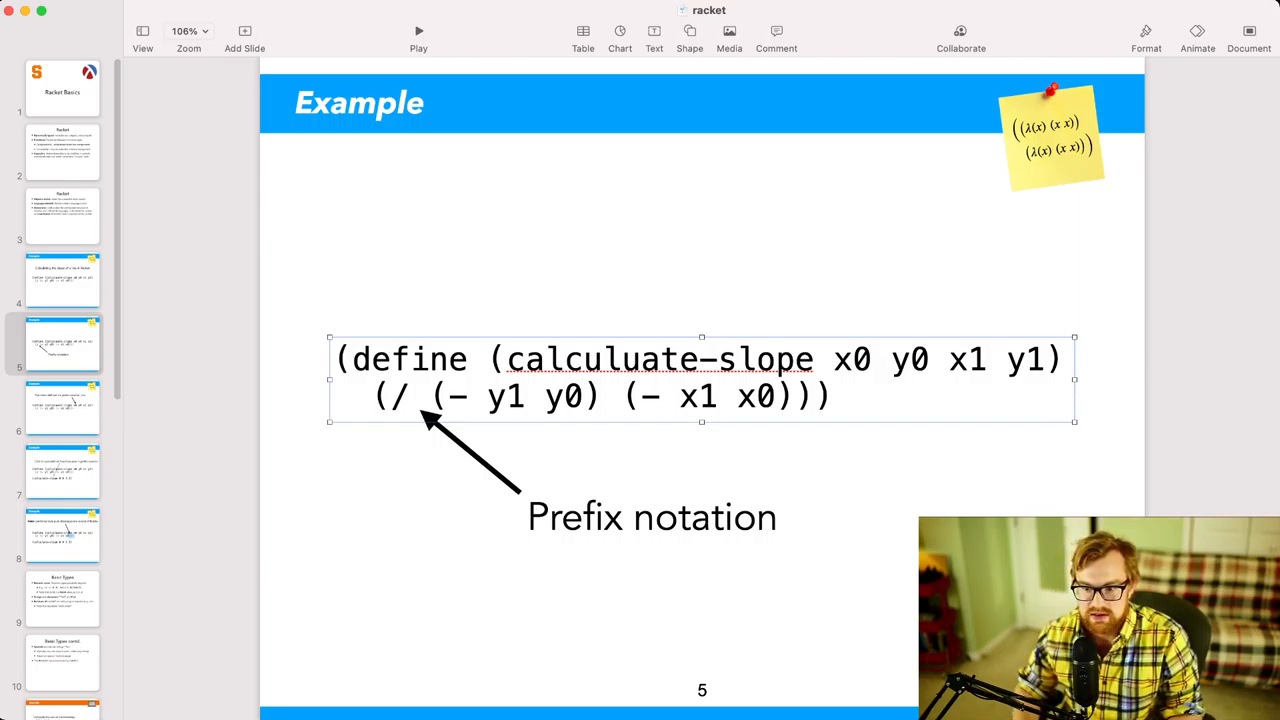
{"action": "key", "text": "super+Tab"}
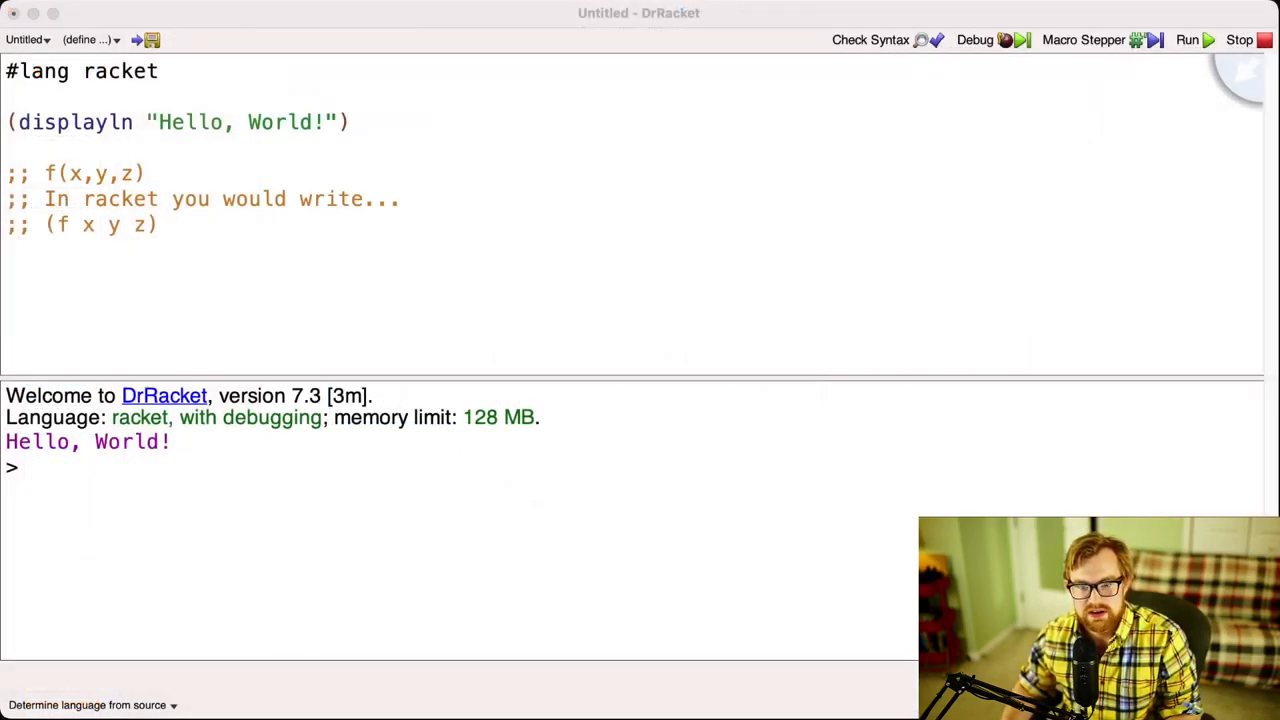
Step: Evaluate (+ 3 4) to 7 and (- 10 5) to 5 at the interactions prompt
{"action": "left_click", "coordinate": [300, 467]}
{"action": "type", "text": "("}
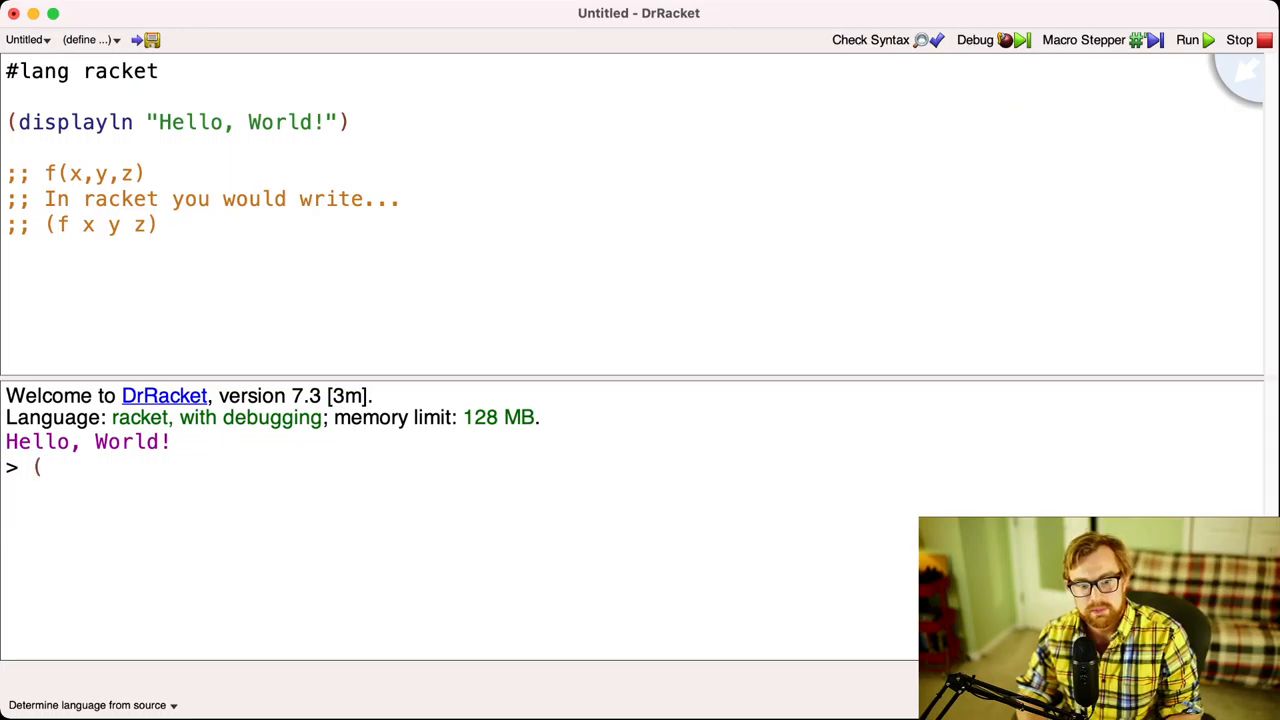
{"action": "type", "text": "+ 3 4)"}
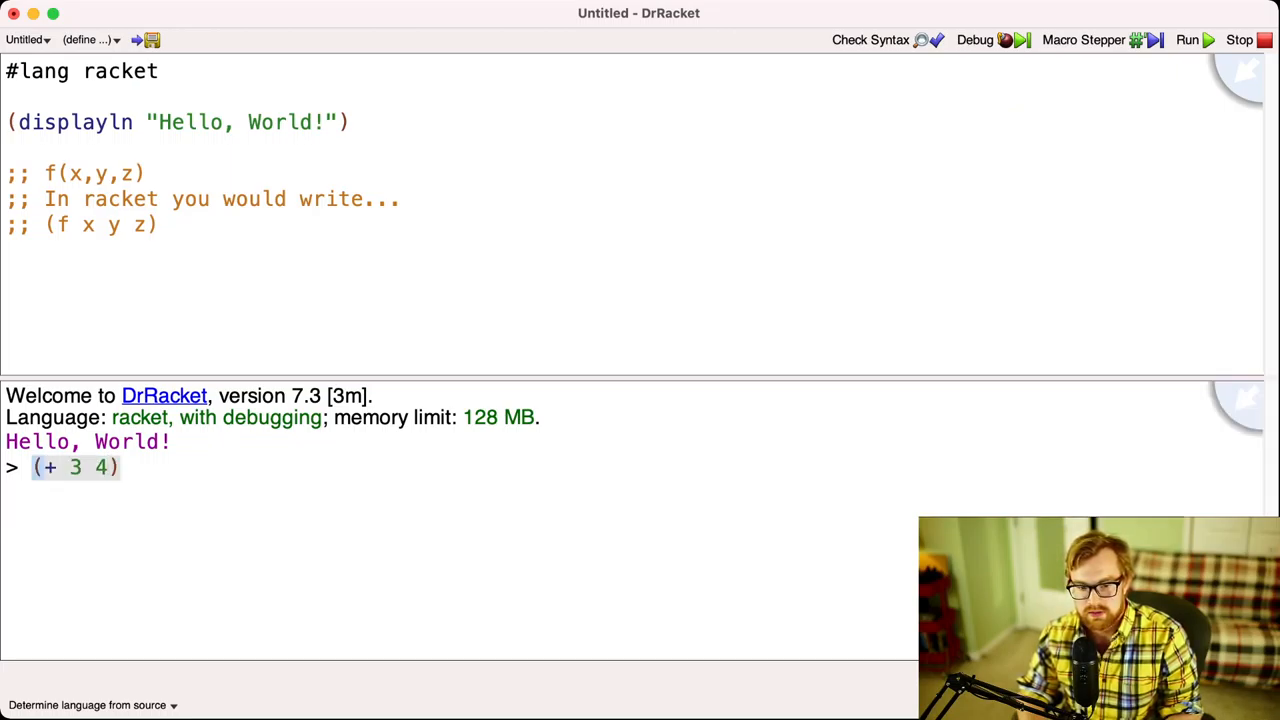
{"action": "type", "text": " ;; 3 + "}
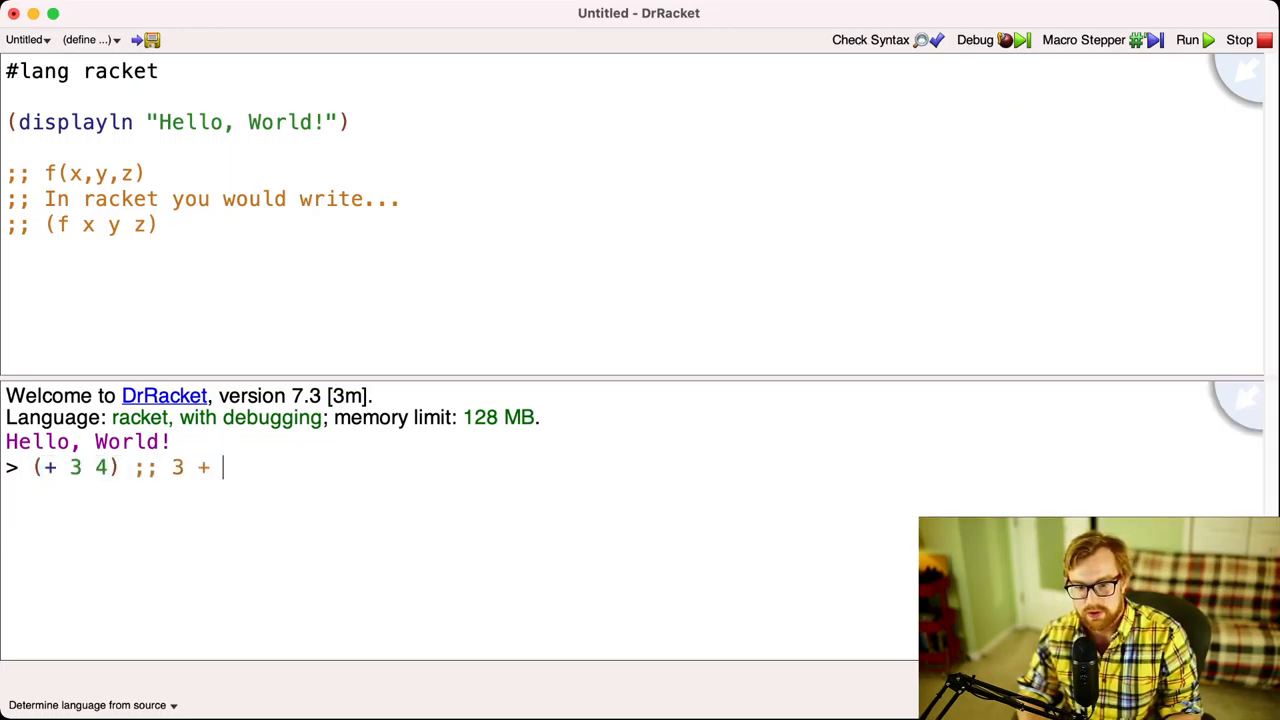
{"action": "type", "text": "4"}
{"action": "key", "text": "Return"}
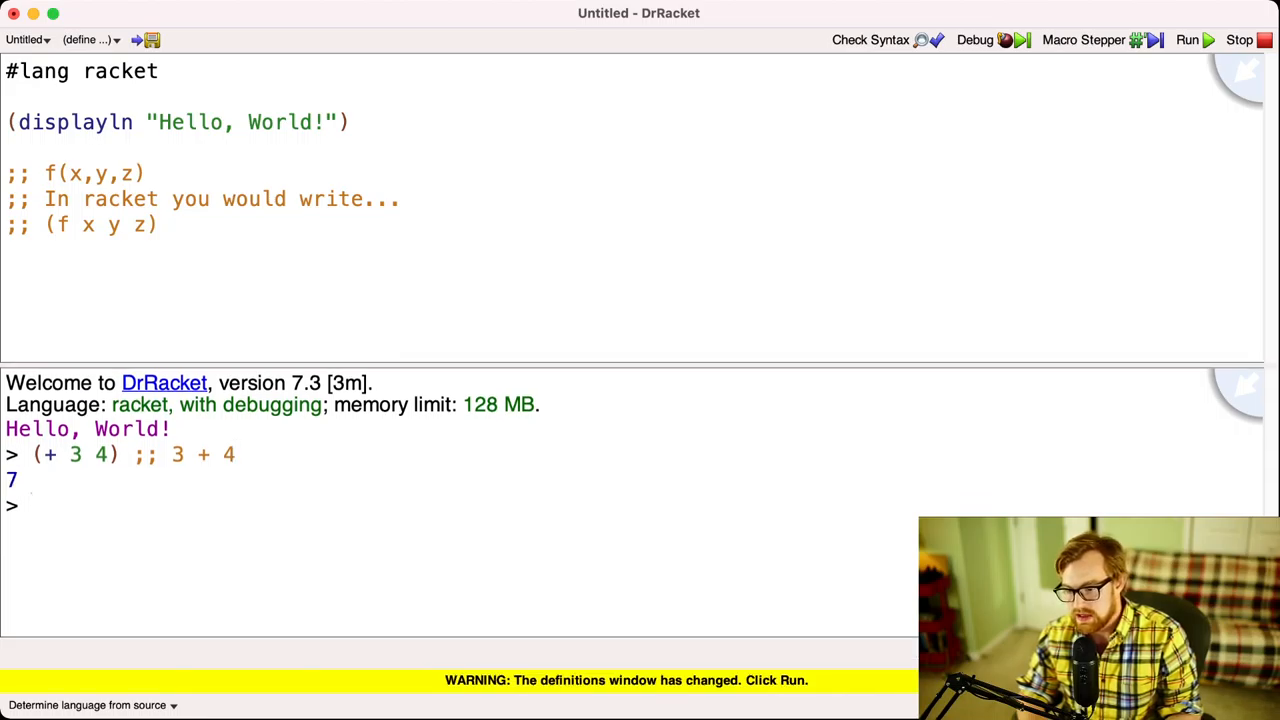
{"action": "type", "text": "("}
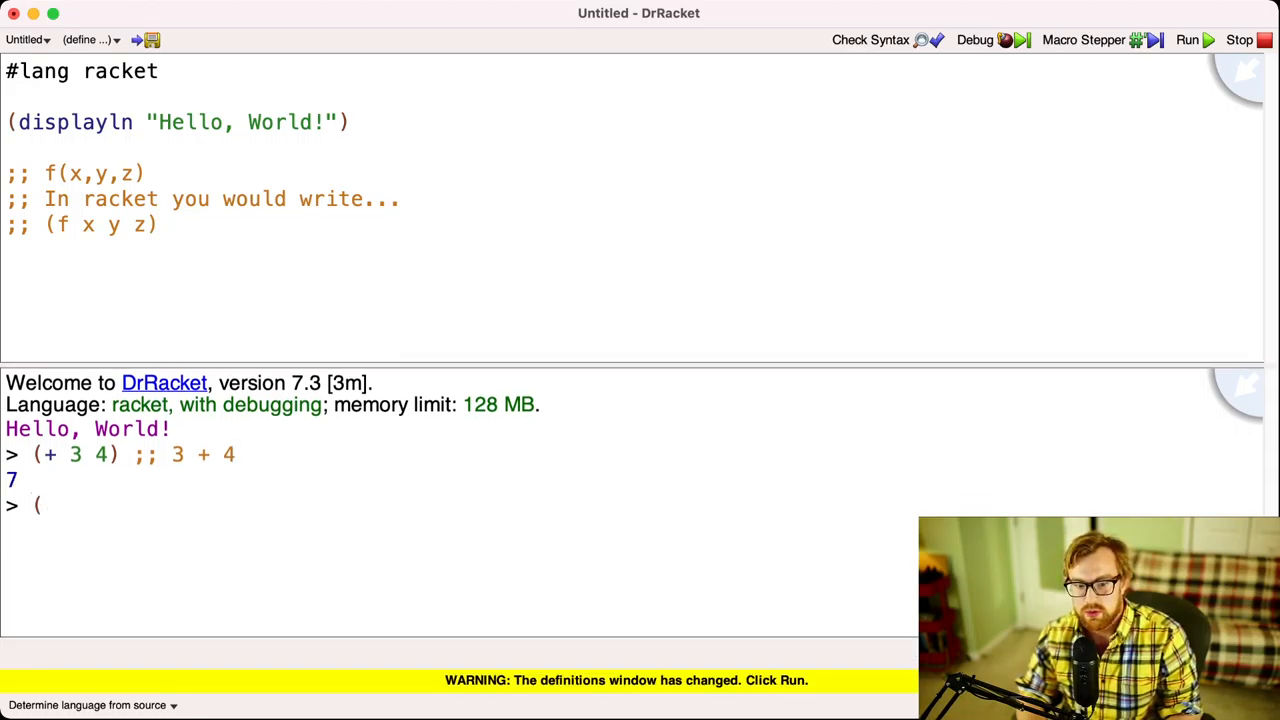
{"action": "type", "text": "- 10 5)"}
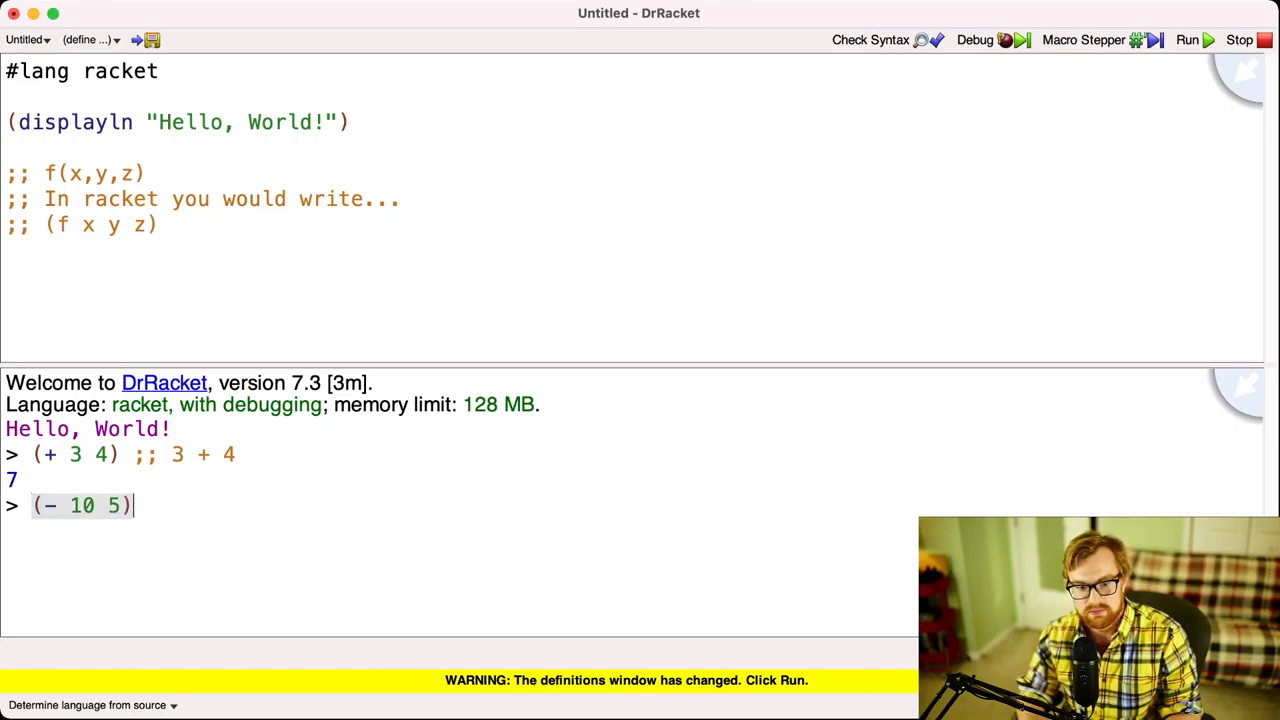
{"action": "type", "text": " ;; 10 - 5"}
{"action": "key", "text": "Return"}
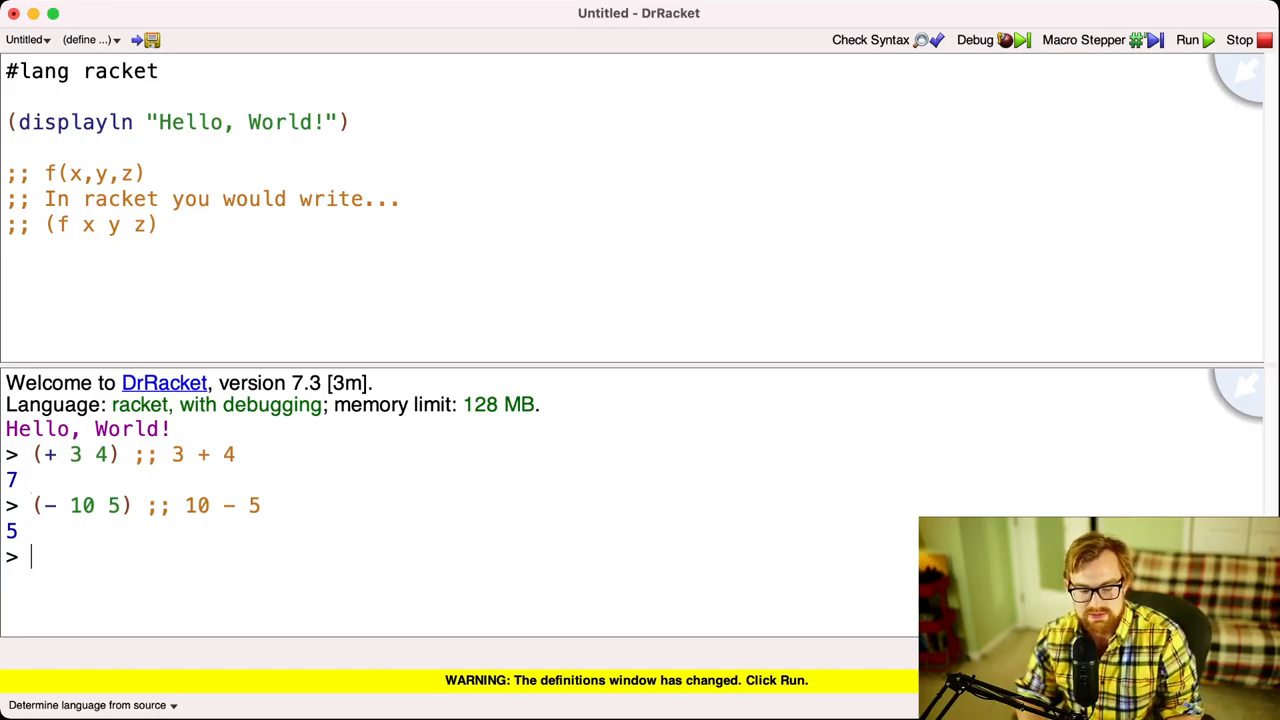
{"action": "type", "text": "3 + "}
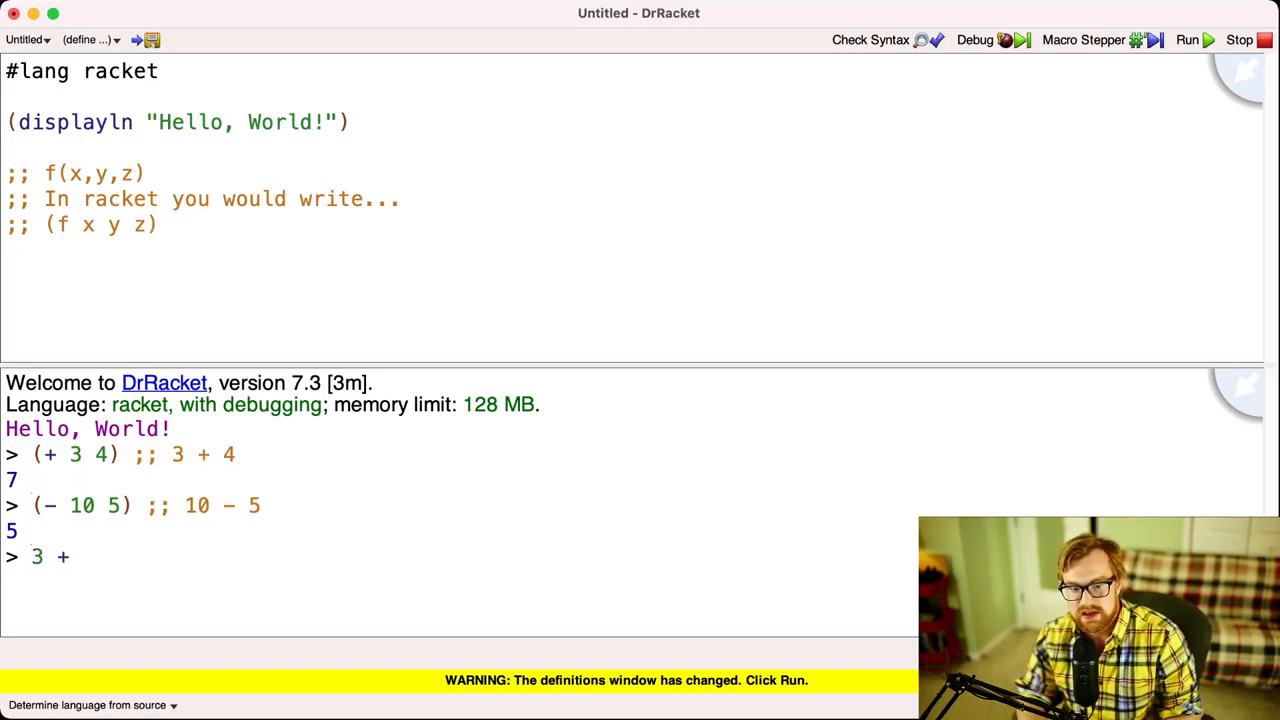
{"action": "type", "text": "4"}
Step: Clear an infix 3 + 4 attempt from the prompt and evaluate (+ 3 4) again
{"action": "key", "text": "BackSpace"}
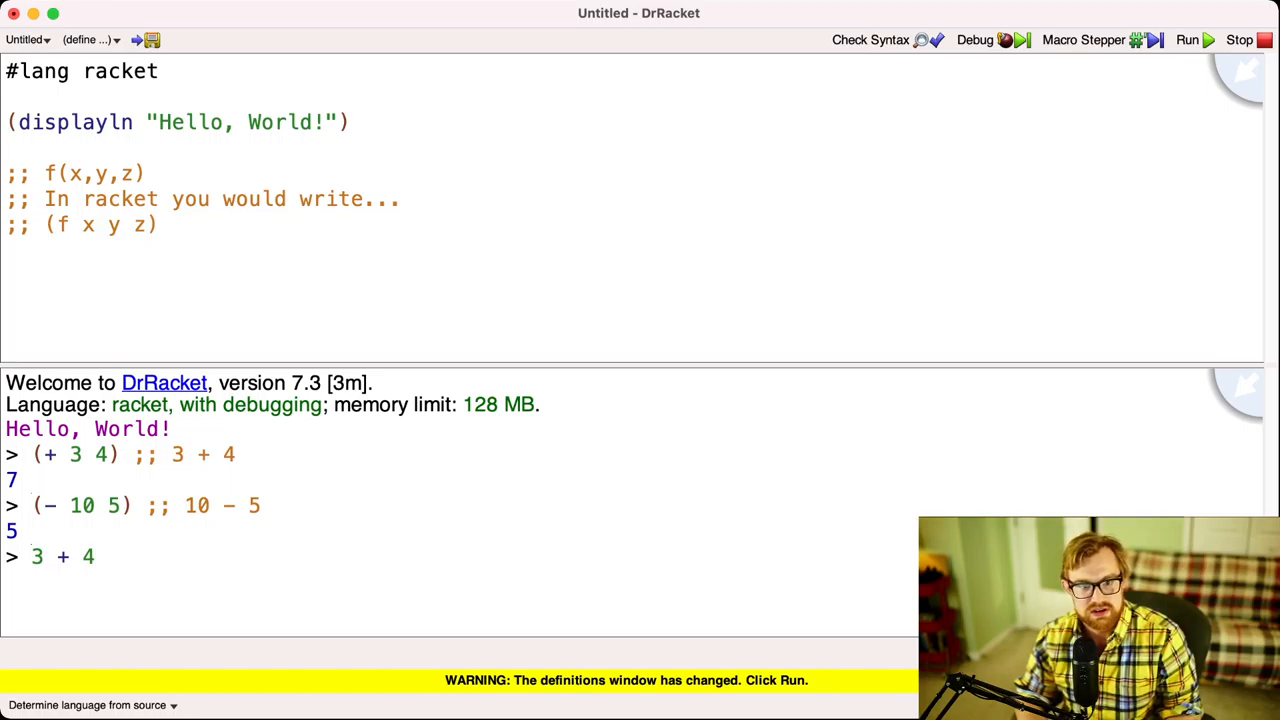
{"action": "key", "text": "ctrl+a"}
{"action": "key", "text": "ctrl+k"}
{"action": "type", "text": "("}
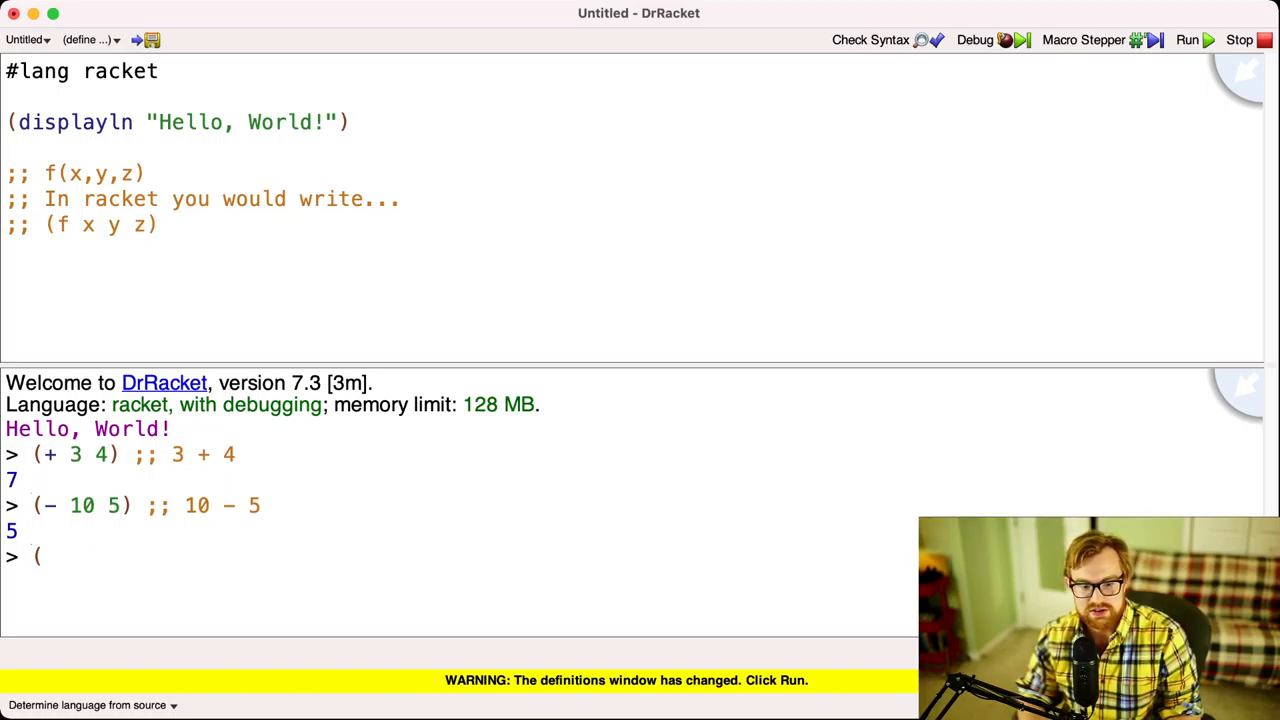
{"action": "type", "text": "+ "}
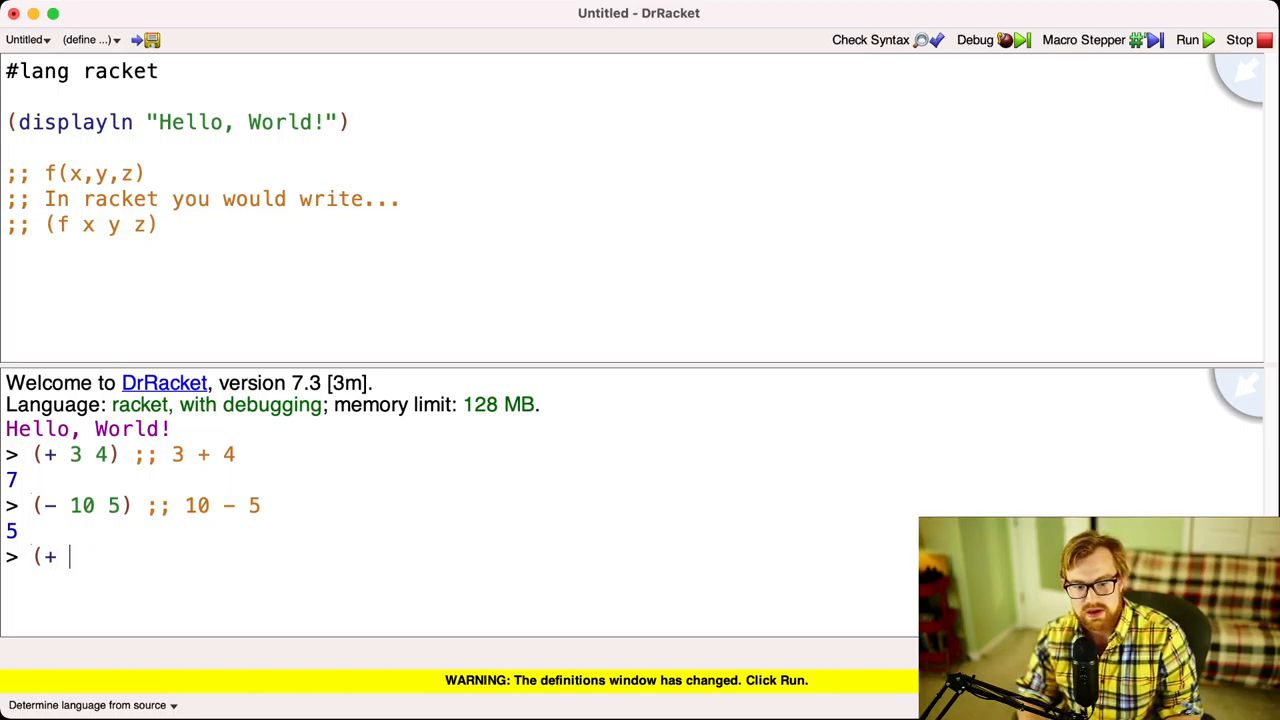
{"action": "type", "text": "3 4)"}
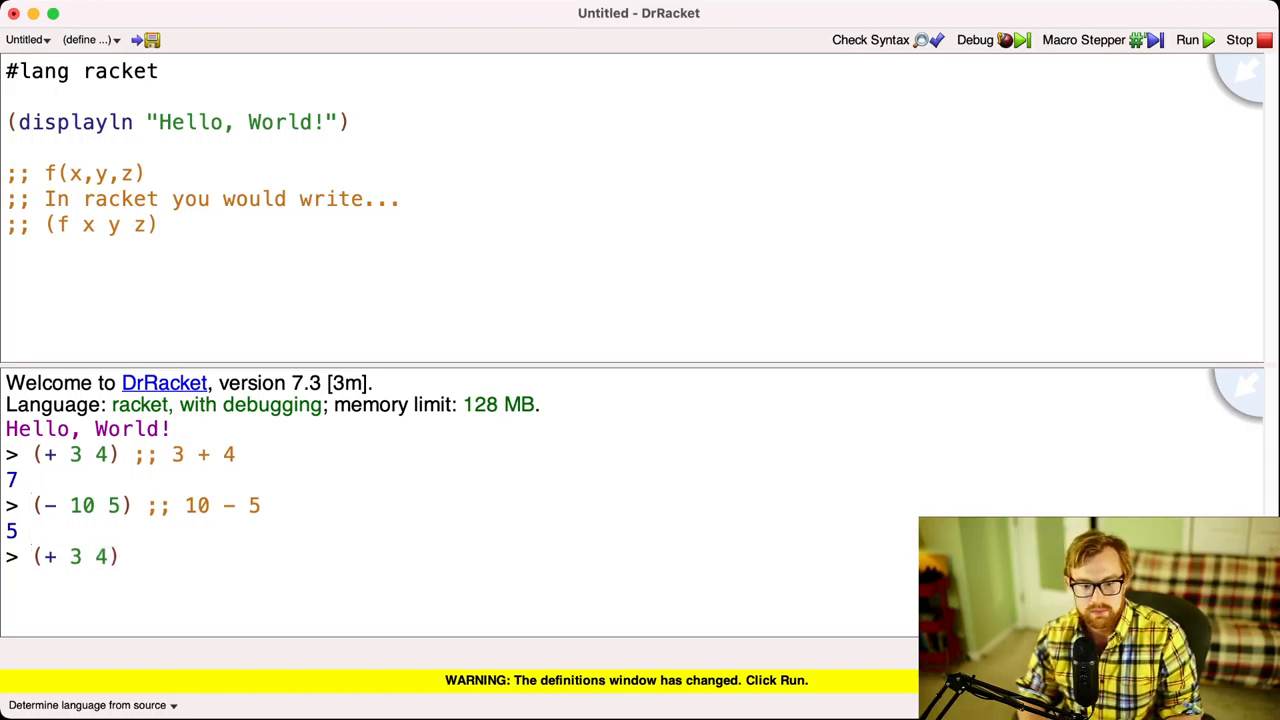
{"action": "key", "text": "Return"}
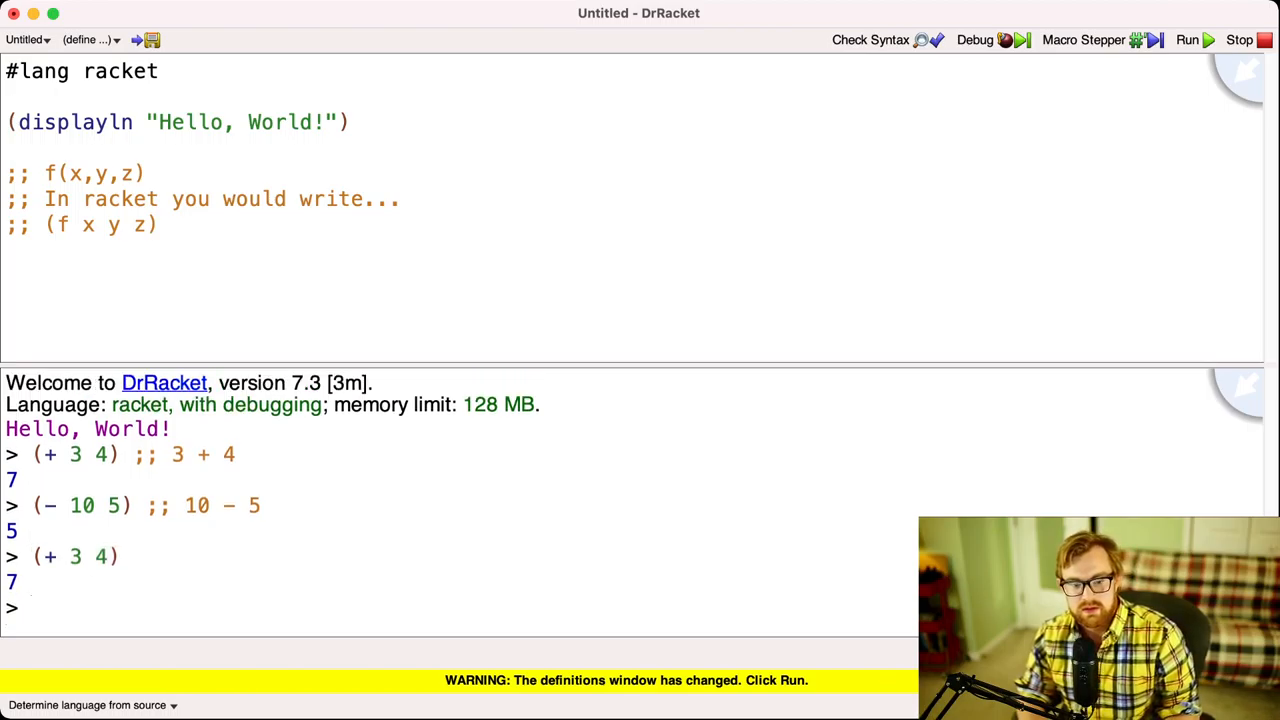
{"action": "type", "text": "+("}
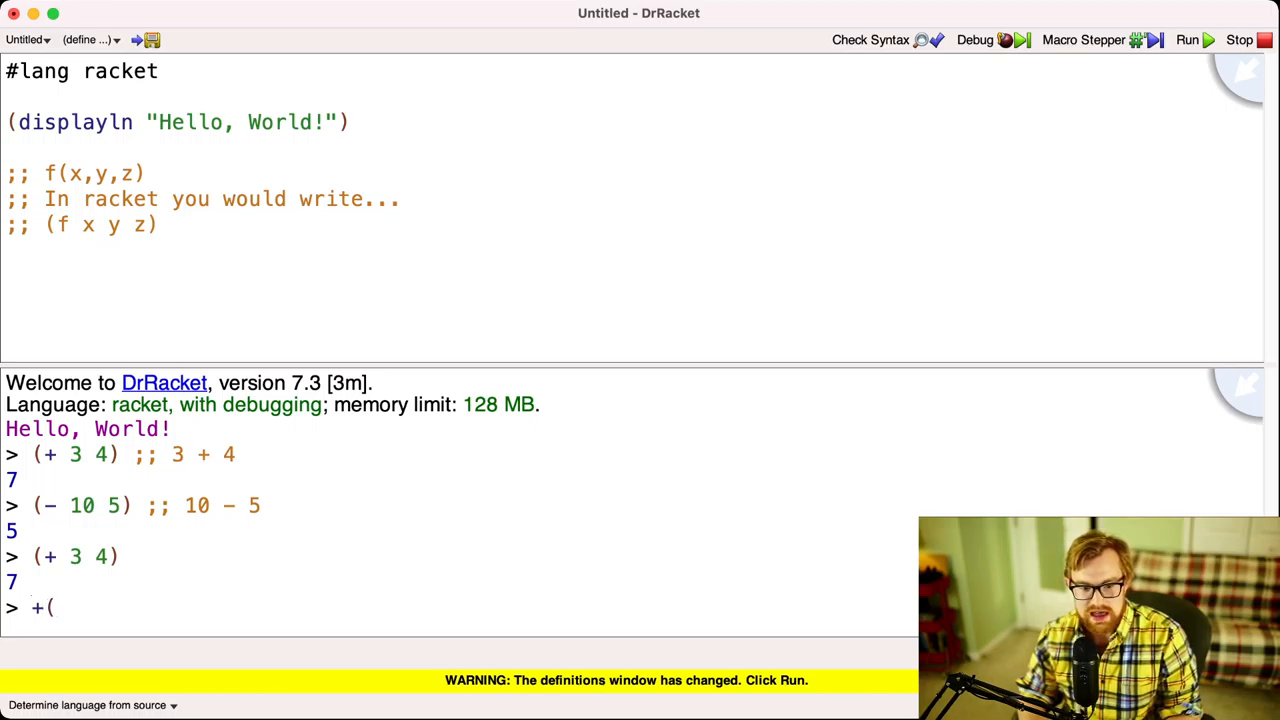
{"action": "type", "text": "3,4)"}
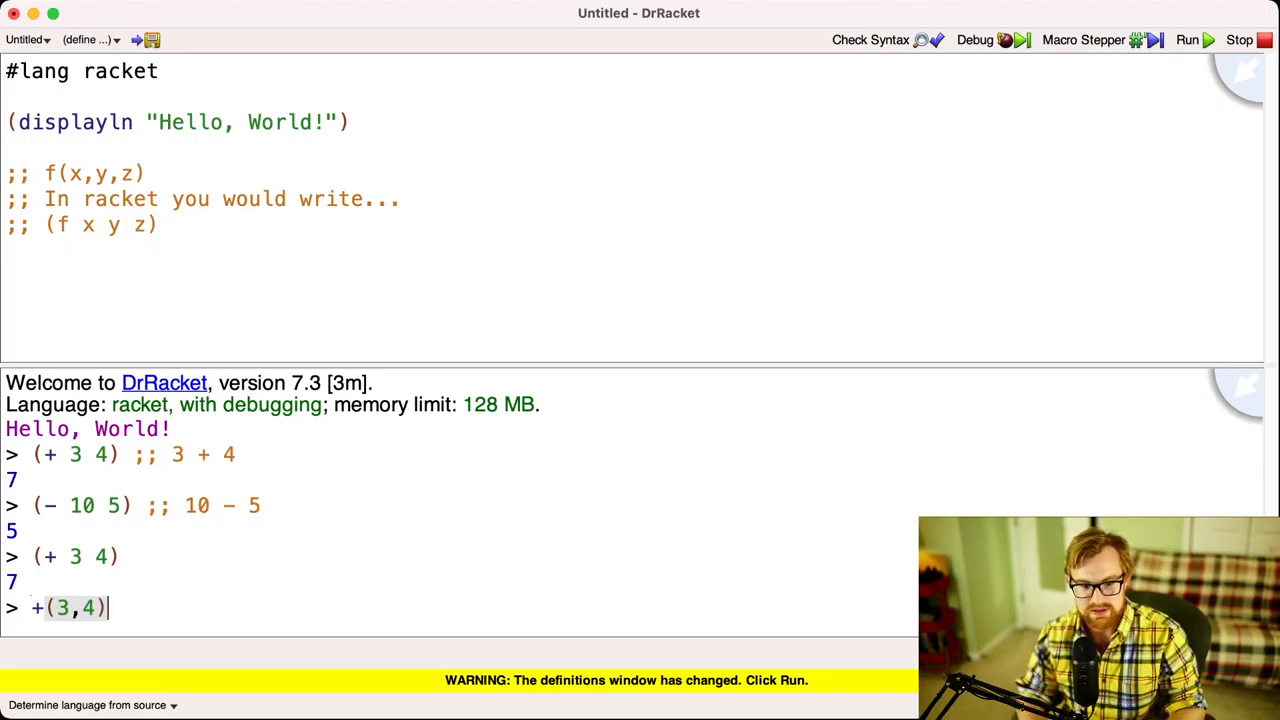
Step: Delete the C-style +(3,4) attempt, leaving an empty interactions prompt
{"action": "key", "text": "BackSpace"}
{"action": "key", "text": "BackSpace"}
{"action": "key", "text": "BackSpace"}
{"action": "key", "text": "BackSpace"}
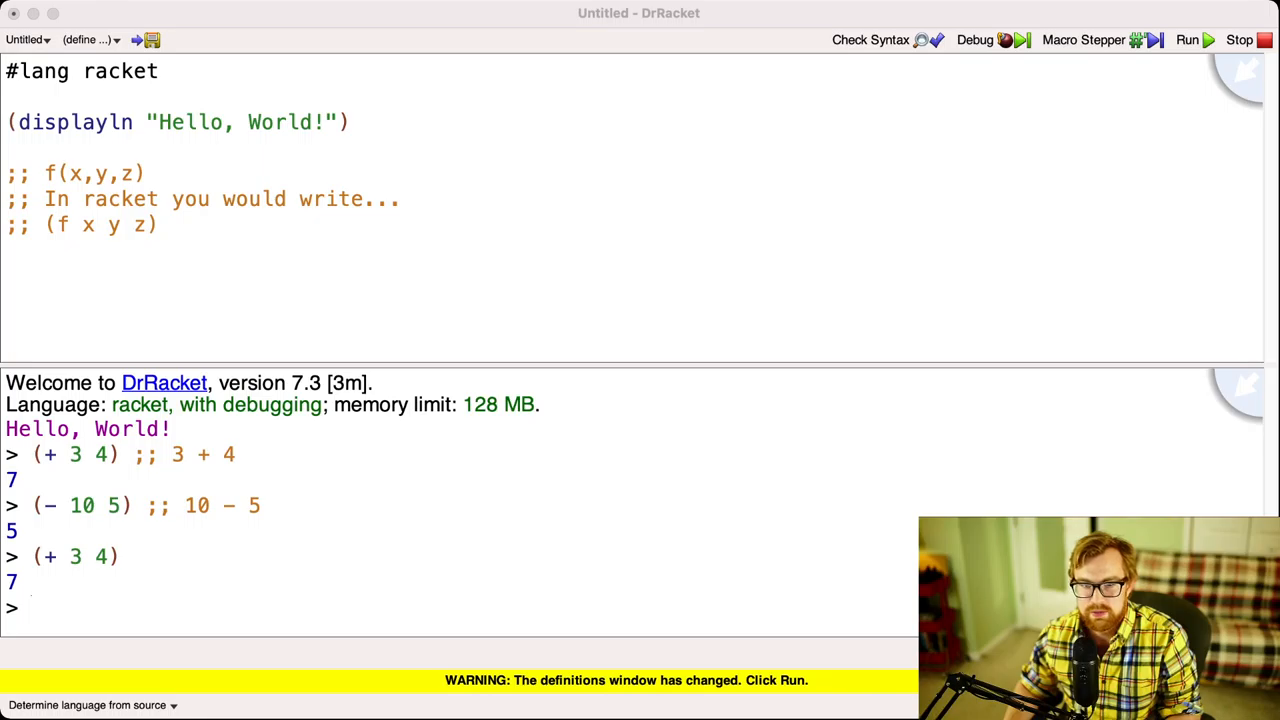
Step: Paste the calculate-slope definition (/ (- y1 y0) (- x1 x0)) over the old code and run it
{"action": "key", "text": "shift+Up"}
{"action": "key", "text": "shift+Up"}
{"action": "key", "text": "shift+Up"}
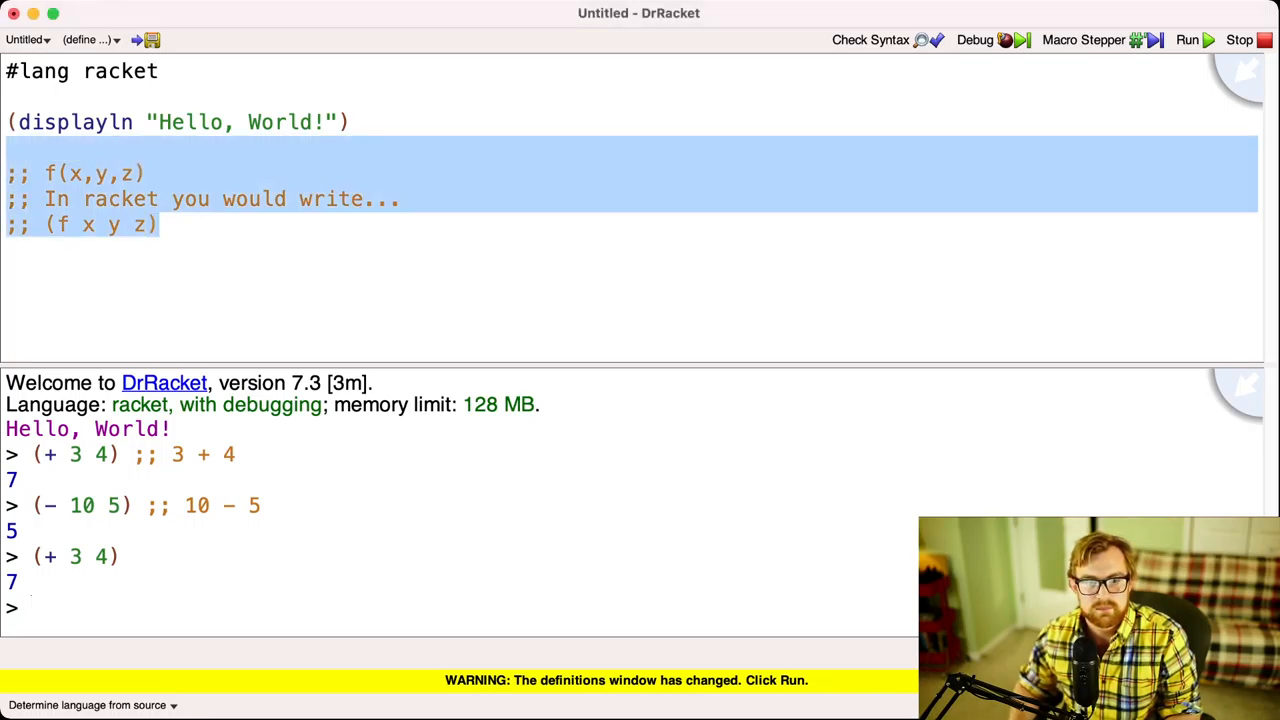
{"action": "key", "text": "shift+Up"}
{"action": "key", "text": "shift+Up"}
{"action": "type", "text": "(define (calculuate-slope x0 y0 x1 y1)   (/ (- y1 y0) (- x1 x0)))"}
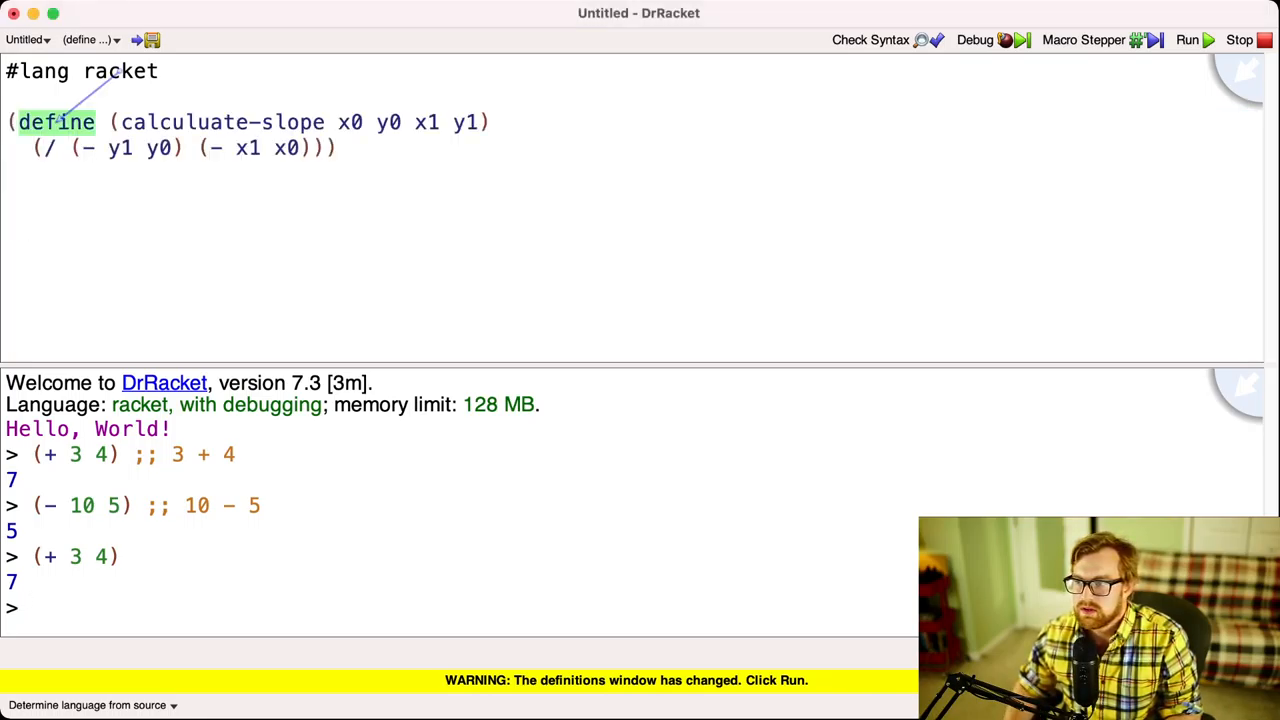
{"action": "left_click", "coordinate": [1194, 40]}
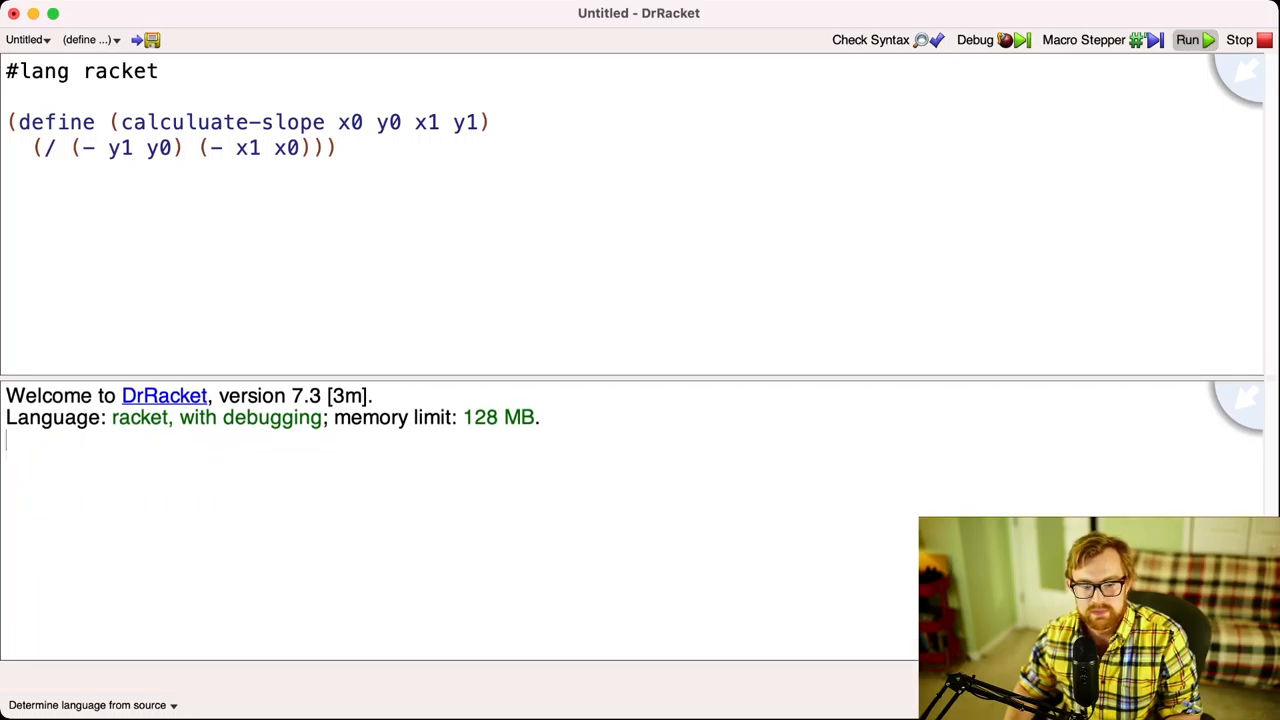
{"action": "key", "text": "ctrl+F6"}
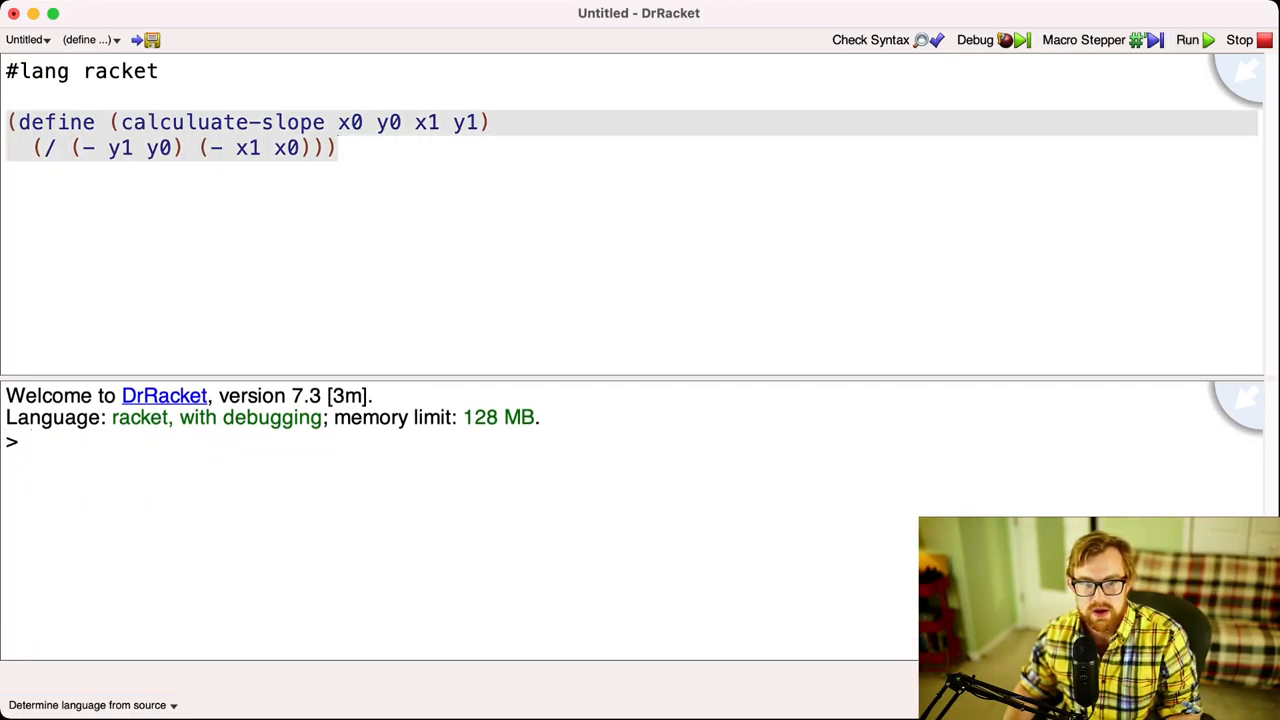
{"action": "key", "text": "Up"}
{"action": "key", "text": "Up"}
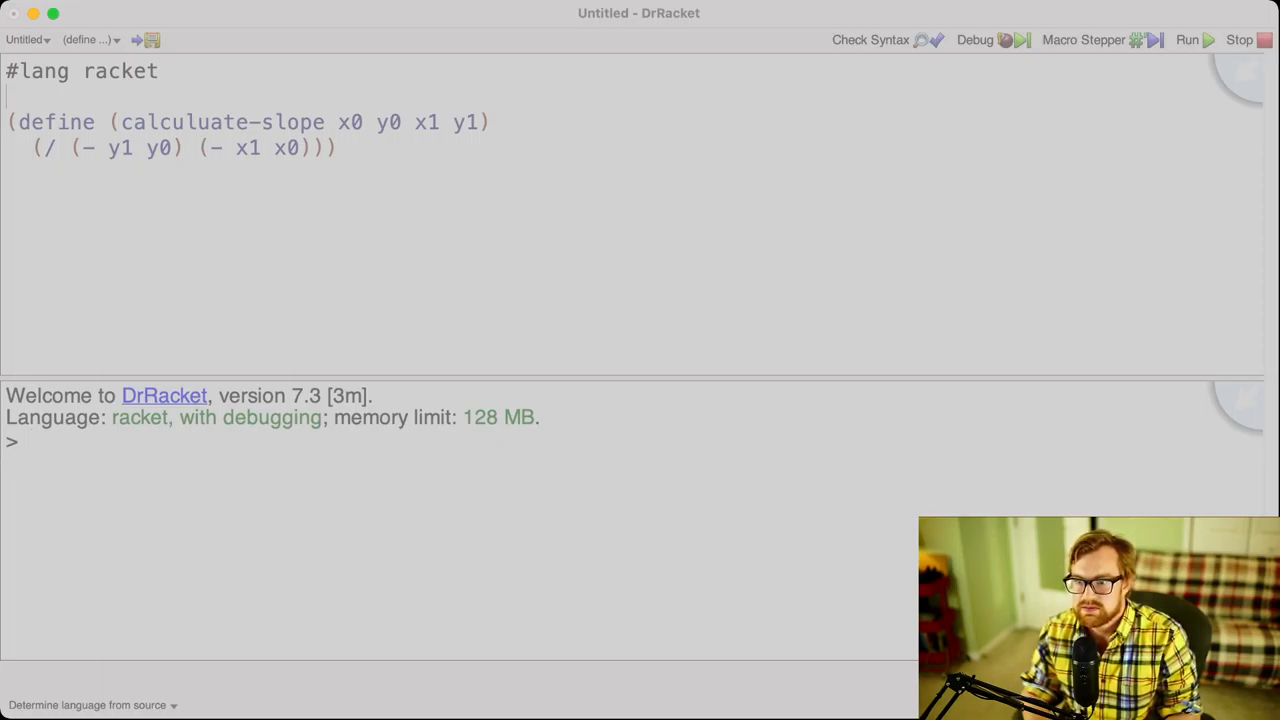
Step: Confirm saving the slope program under the name example.rkt
{"action": "key", "text": "Return"}
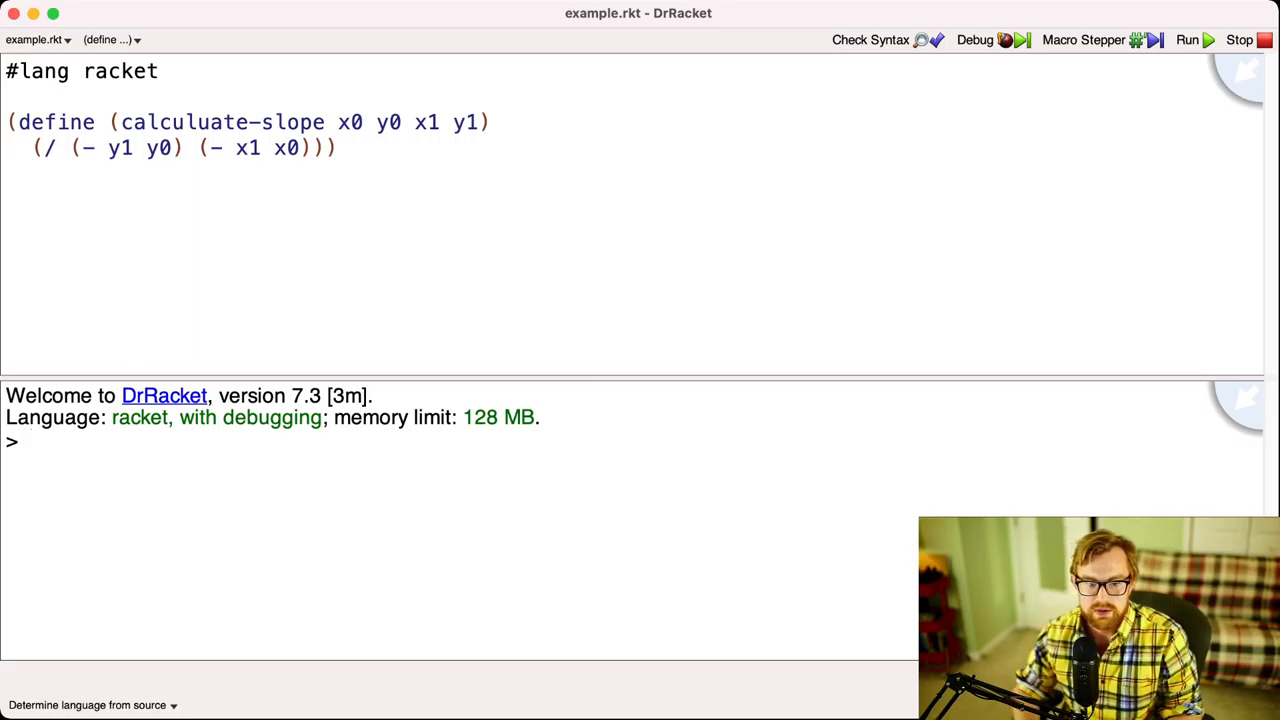
Step: Add the comment line ';; This function calculates the slope of a line from' above the define
{"action": "key", "text": "Return"}
{"action": "type", "text": ";;"}
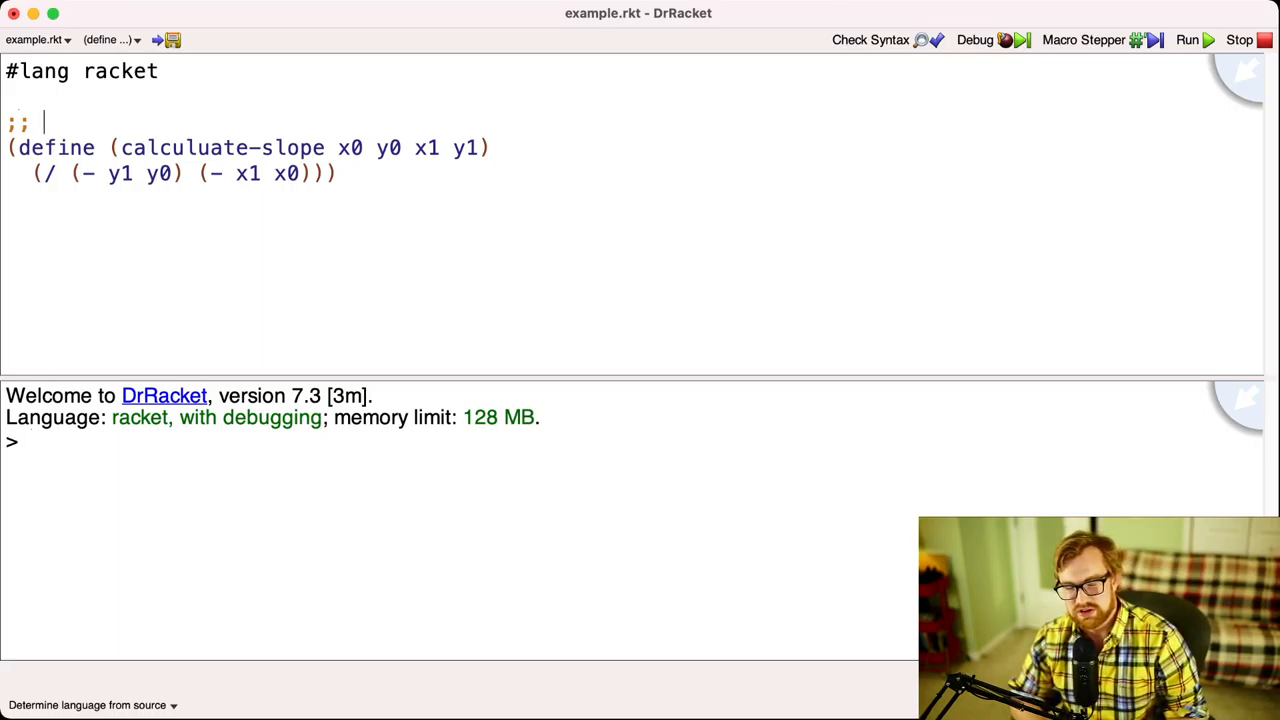
{"action": "key", "text": "BackSpace"}
{"action": "key", "text": "BackSpace"}
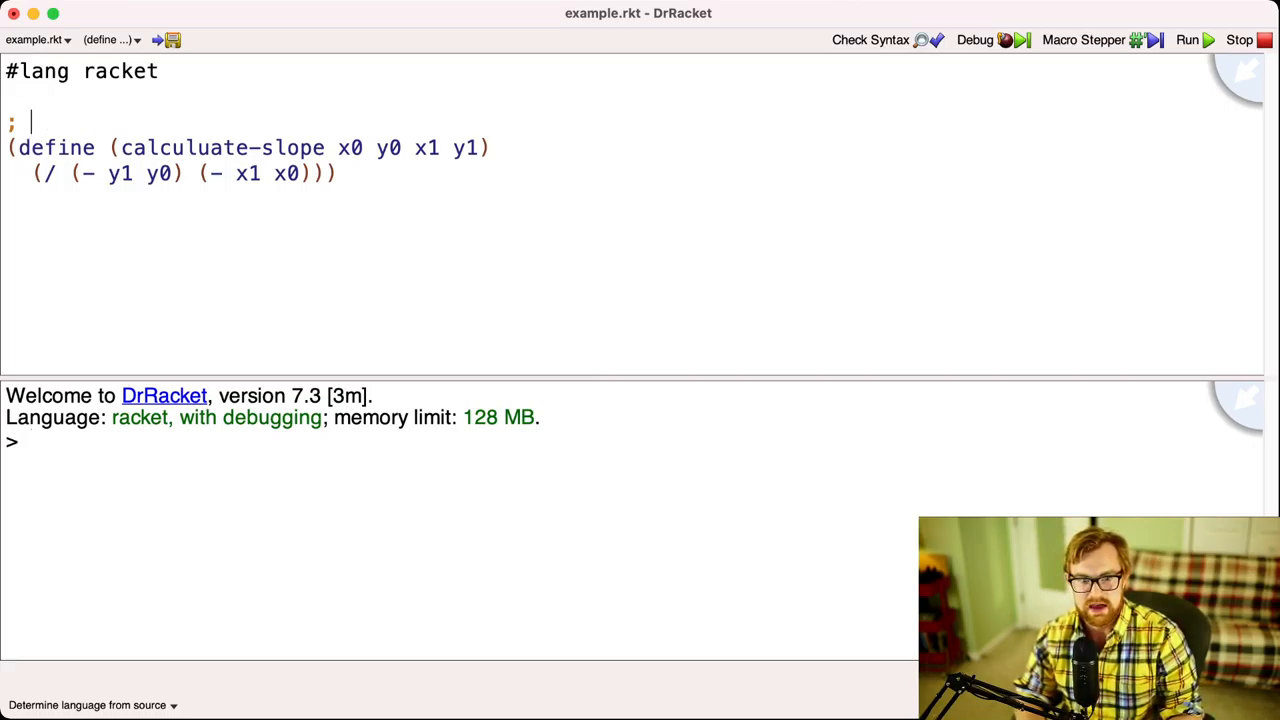
{"action": "key", "text": "BackSpace"}
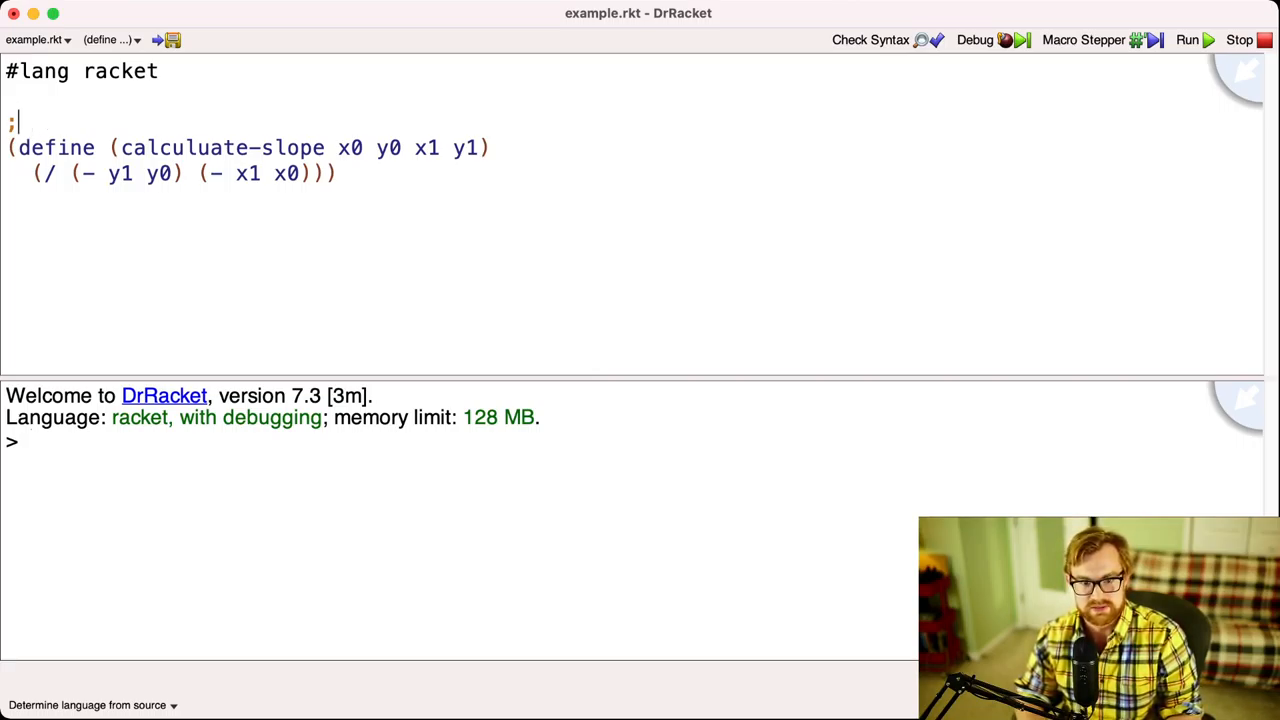
{"action": "type", "text": "; Thius f"}
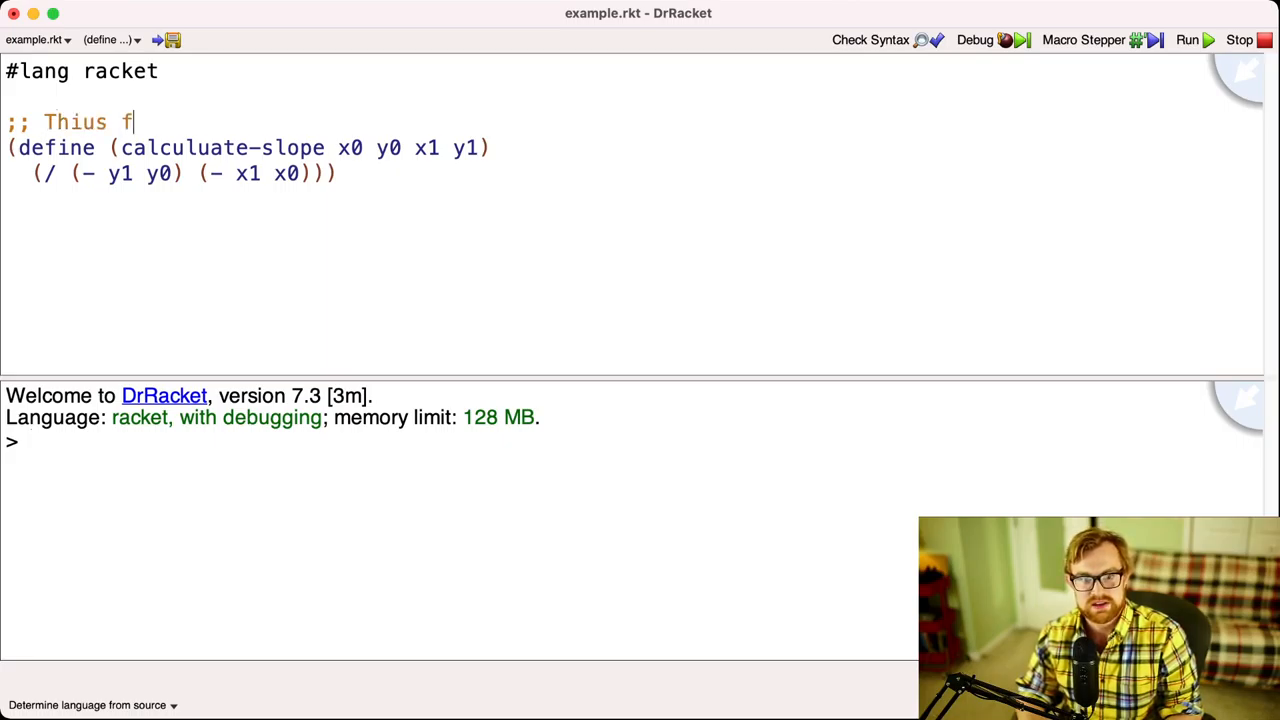
{"action": "type", "text": "un"}
{"action": "key", "text": "BackSpace"}
{"action": "key", "text": "BackSpace"}
{"action": "key", "text": "BackSpace"}
{"action": "key", "text": "BackSpace"}
{"action": "key", "text": "BackSpace"}
{"action": "key", "text": "BackSpace"}
{"action": "key", "text": "BackSpace"}
{"action": "type", "text": "is function "}
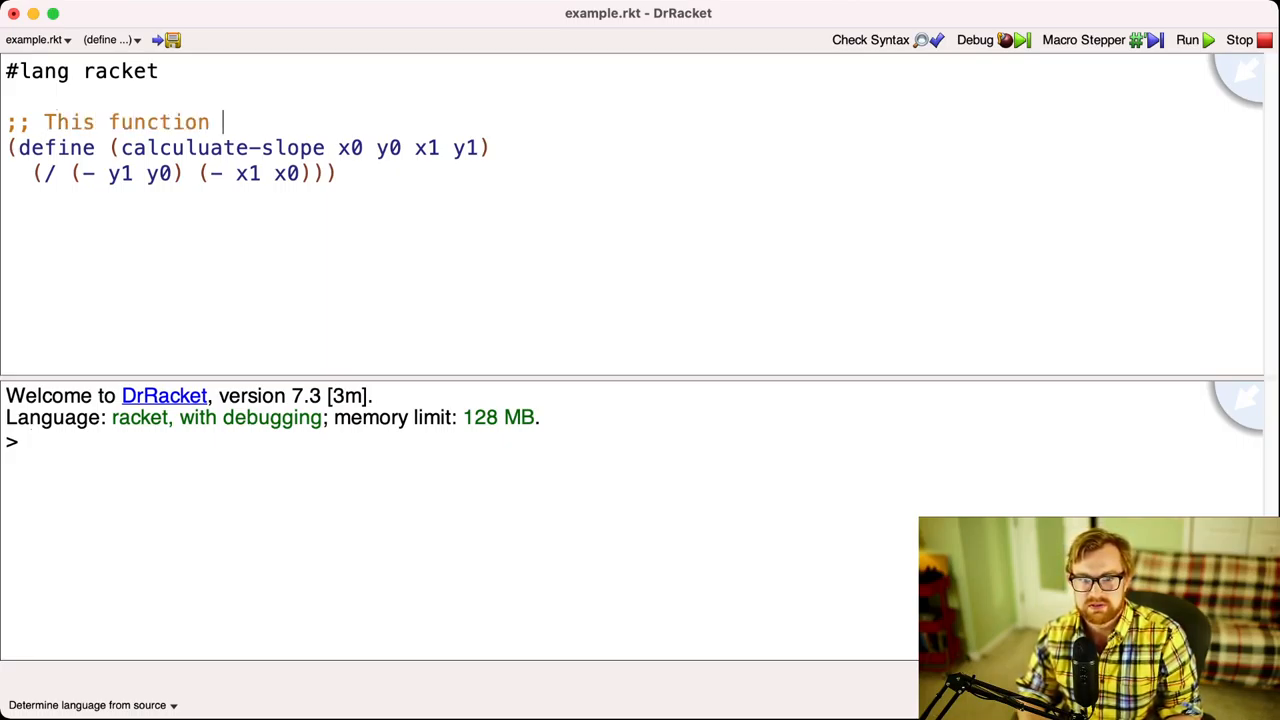
{"action": "type", "text": "calculates the sloop"}
{"action": "key", "text": "BackSpace"}
{"action": "key", "text": "BackSpace"}
{"action": "type", "text": "pe of a line from"}
Step: Add the second comment line ';; (x0, y0) to (x1, y1)' beneath it
{"action": "key", "text": "Return"}
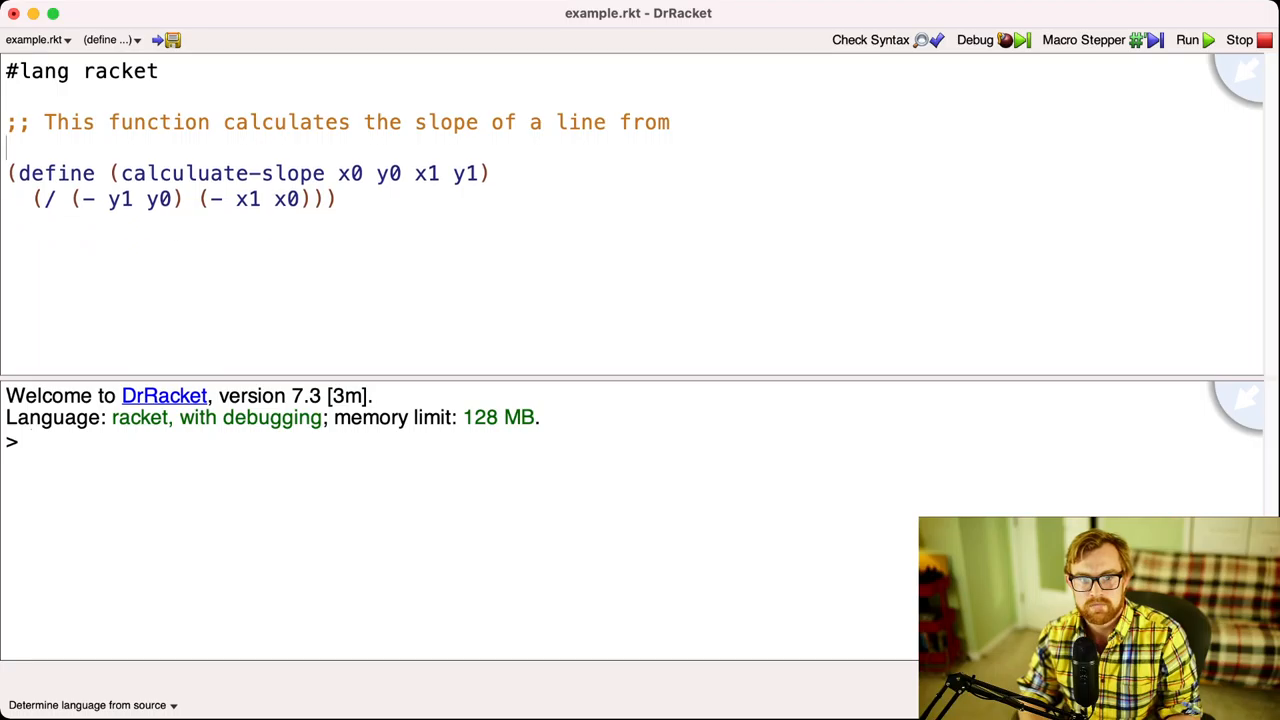
{"action": "type", "text": ";; (x0, "}
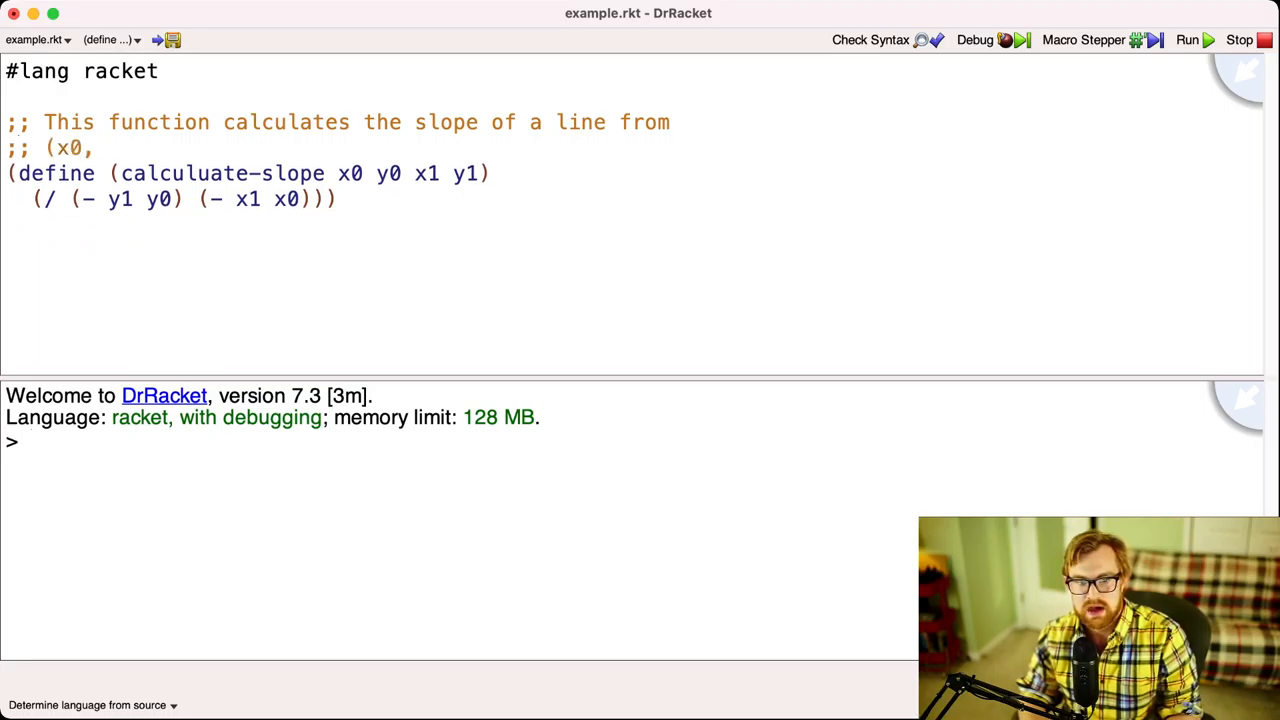
{"action": "type", "text": "x1)"}
{"action": "key", "text": "BackSpace"}
{"action": "key", "text": "BackSpace"}
{"action": "key", "text": "BackSpace"}
{"action": "type", "text": "y"}
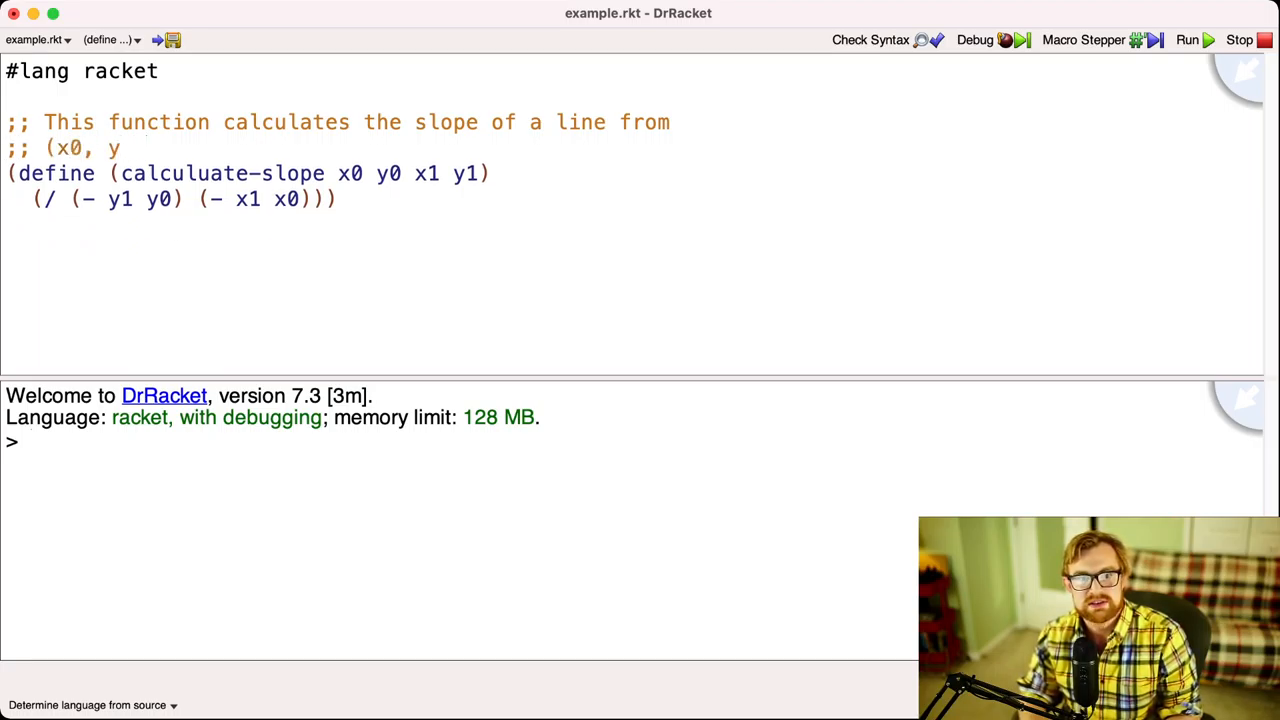
{"action": "type", "text": "0<"}
{"action": "key", "text": "BackSpace"}
{"action": "key", "text": "BackSpace"}
{"action": "type", "text": ") t"}
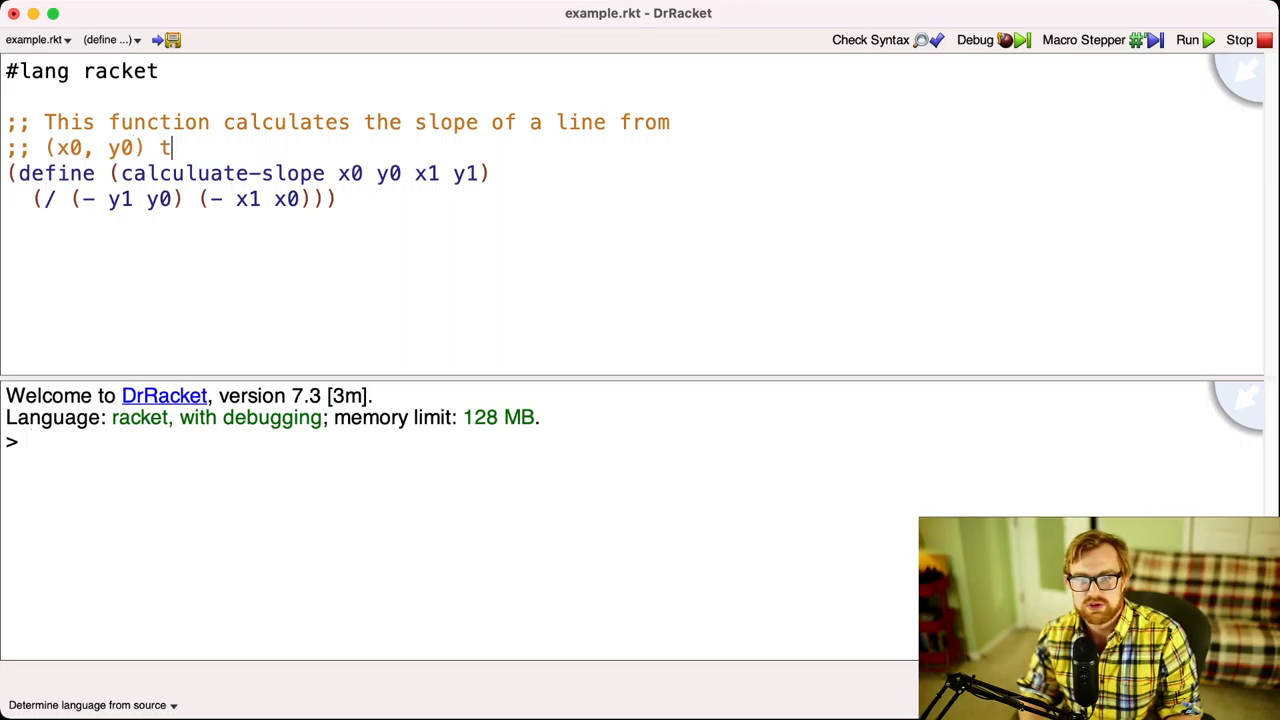
{"action": "type", "text": "o (x1,"}
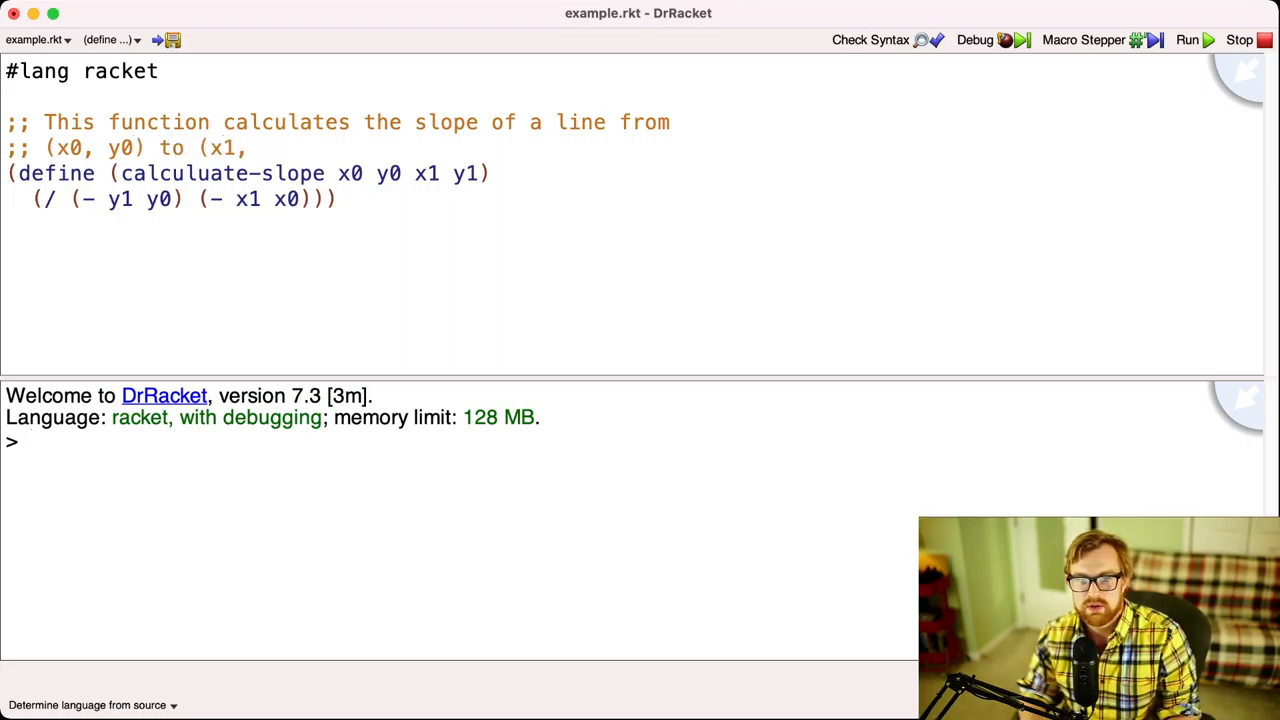
{"action": "type", "text": " y1)"}
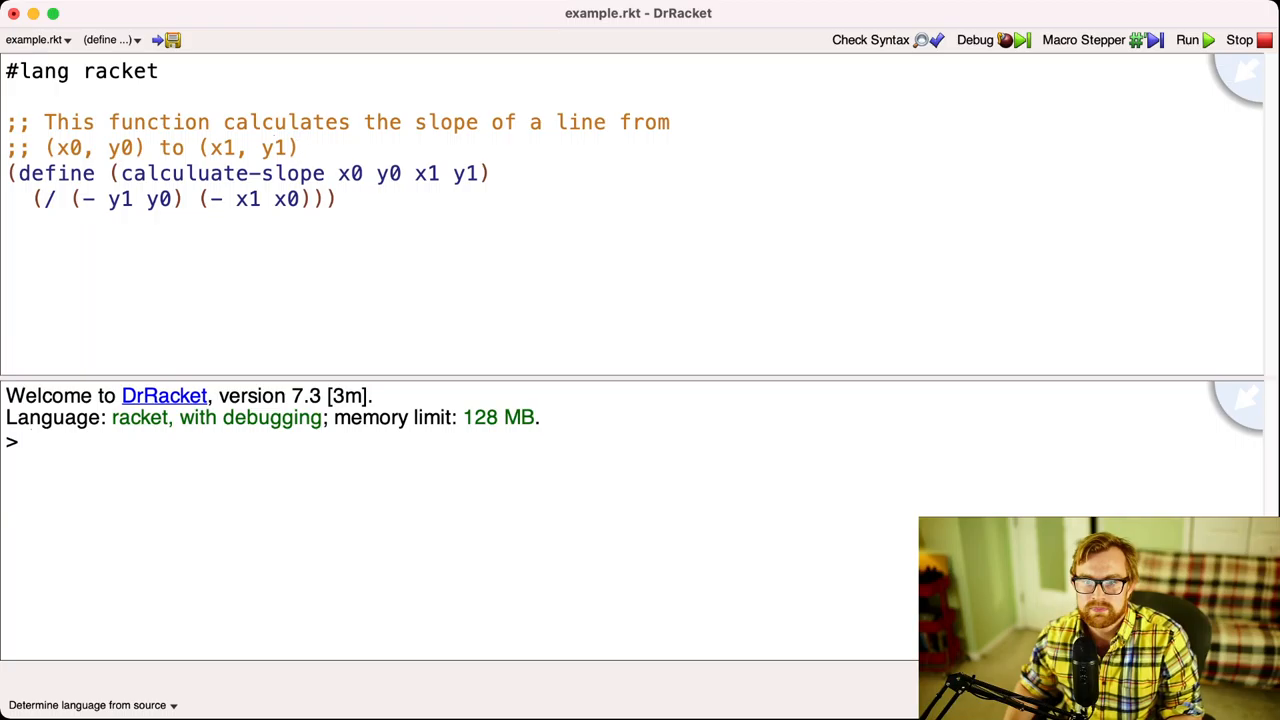
Step: Move the caret onto the calculate-slope name and the (- y1 y0) subexpression
{"action": "key", "text": "Down"}
{"action": "key", "text": "Down"}
{"action": "key", "text": "Up"}
{"action": "key", "text": "alt+Left"}
{"action": "key", "text": "Left"}
{"action": "key", "text": "alt+Right"}
{"action": "key", "text": "alt+Right"}
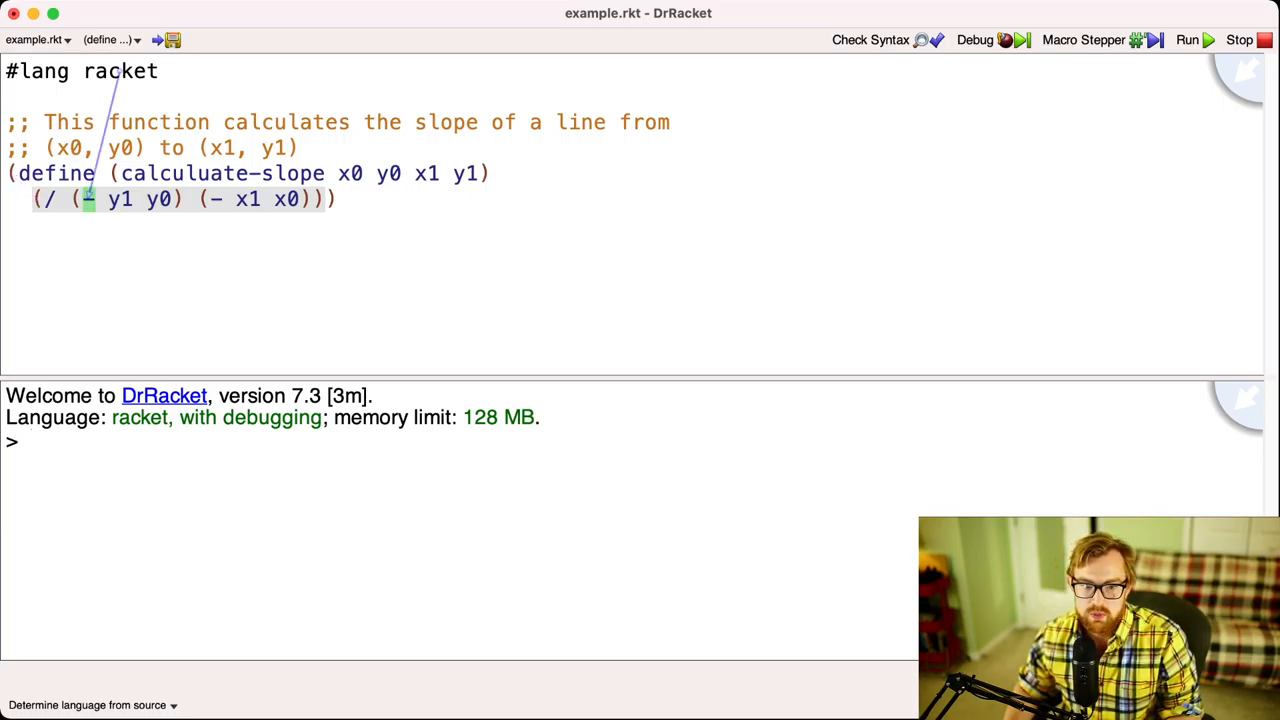
{"action": "left_click", "coordinate": [72, 199]}
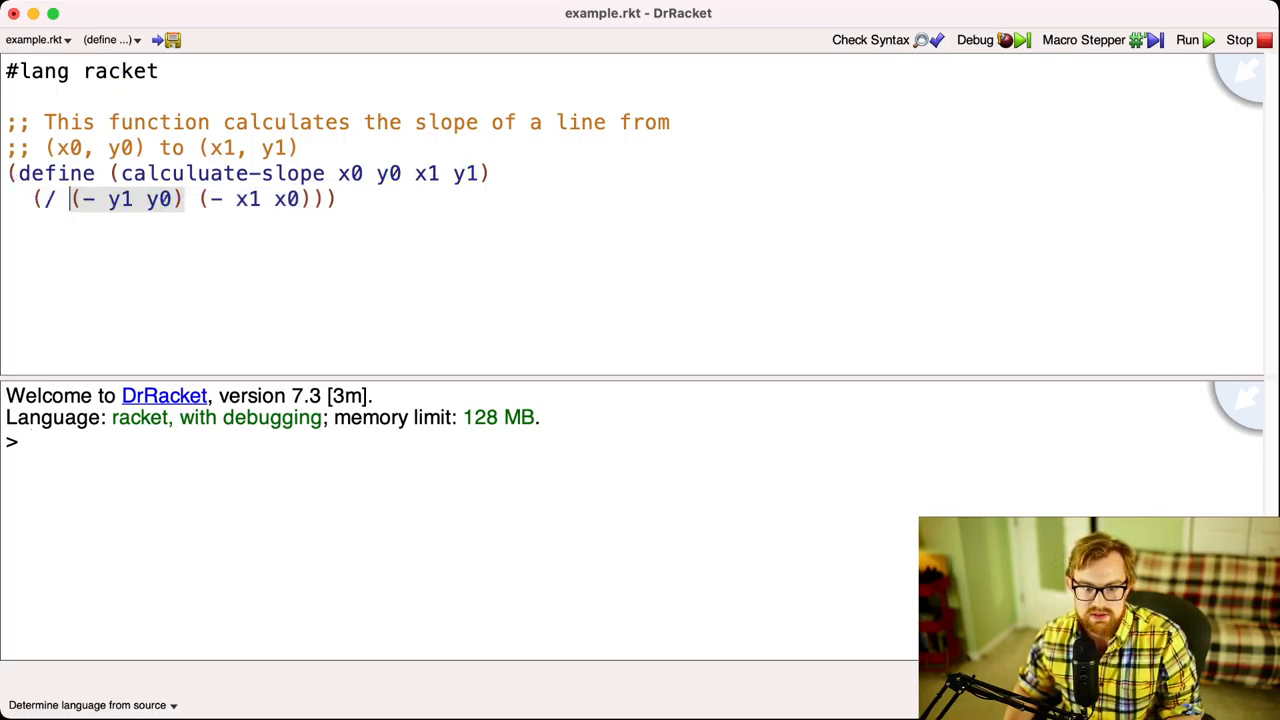
Step: Highlight the (- x1 x0) subexpression and the extent of the whole division expression
{"action": "key", "text": "alt+Left"}
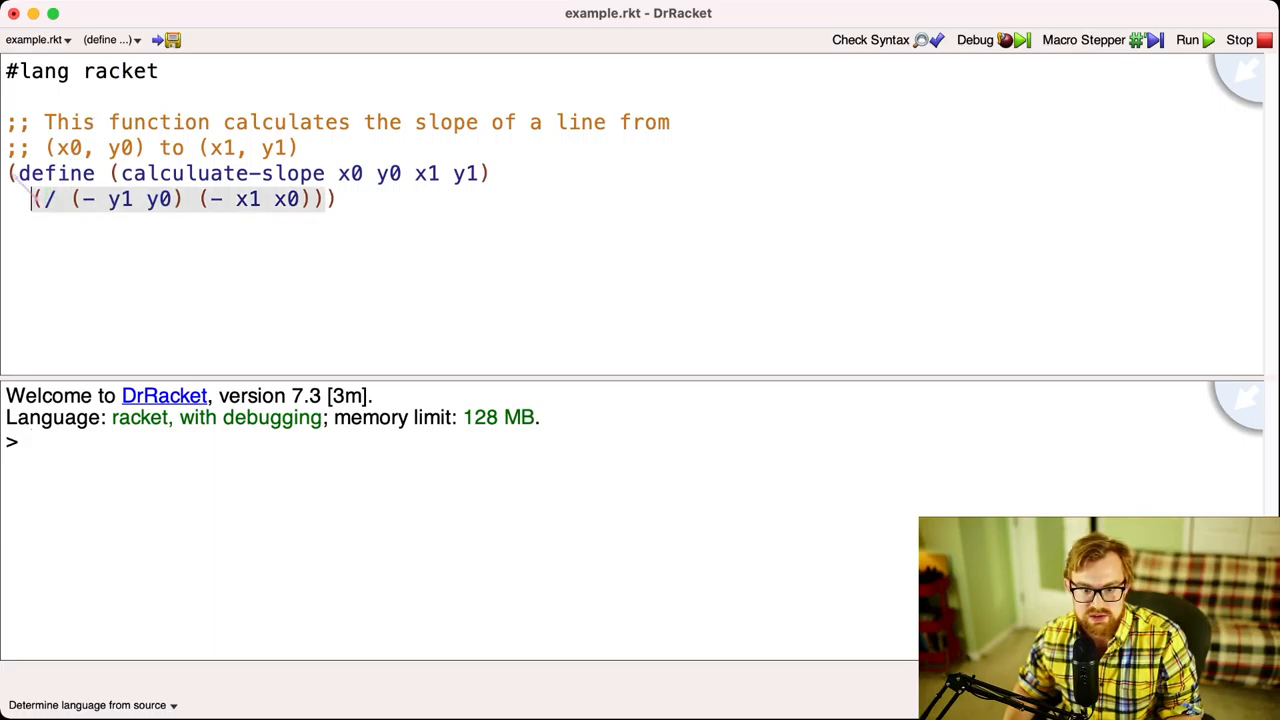
{"action": "key", "text": "alt+Right"}
{"action": "key", "text": "alt+Right"}
{"action": "key", "text": "Right"}
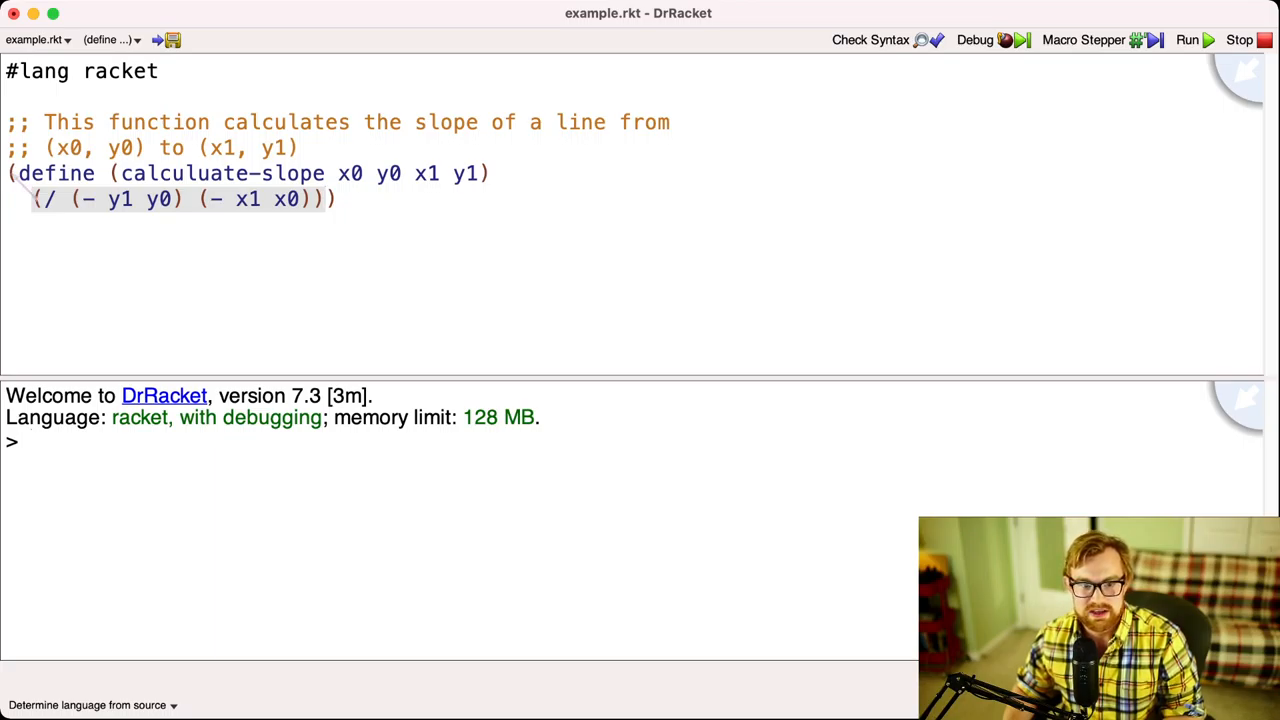
Step: Check the parens enclosing the division and the whole define form, then move below the definition
{"action": "left_click", "coordinate": [33, 199]}
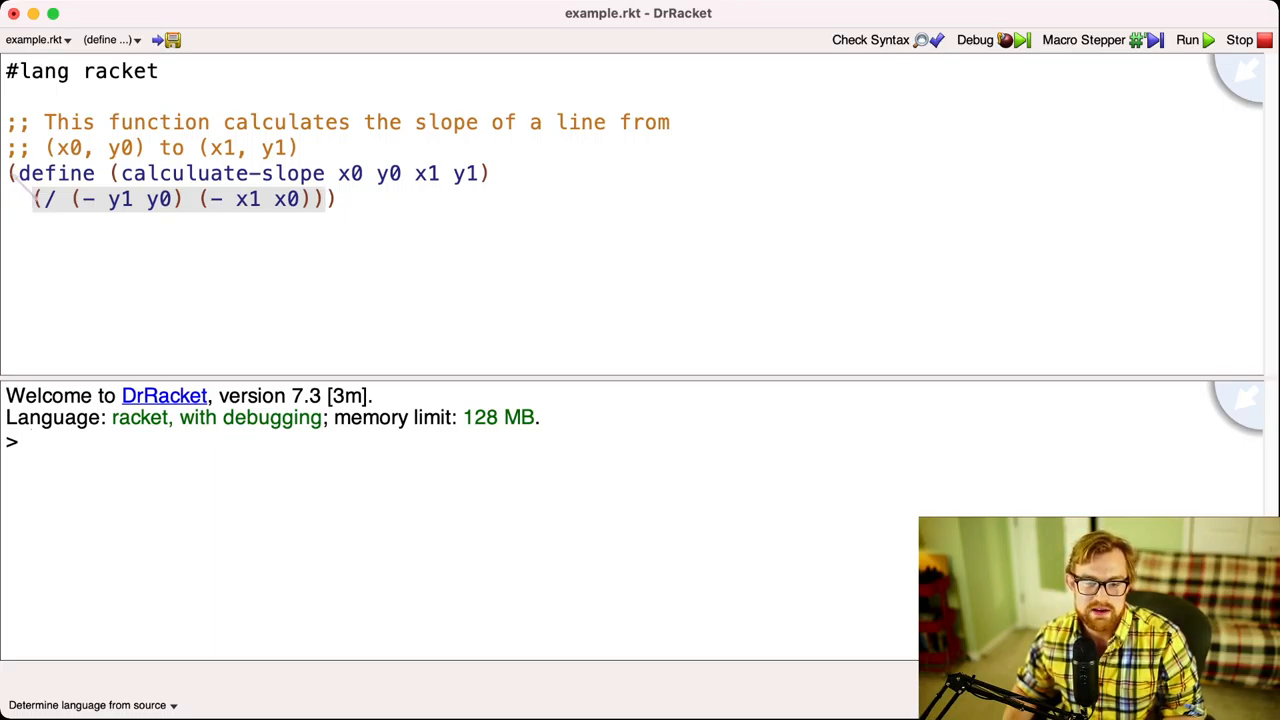
{"action": "key", "text": "alt+Right"}
{"action": "key", "text": "Right"}
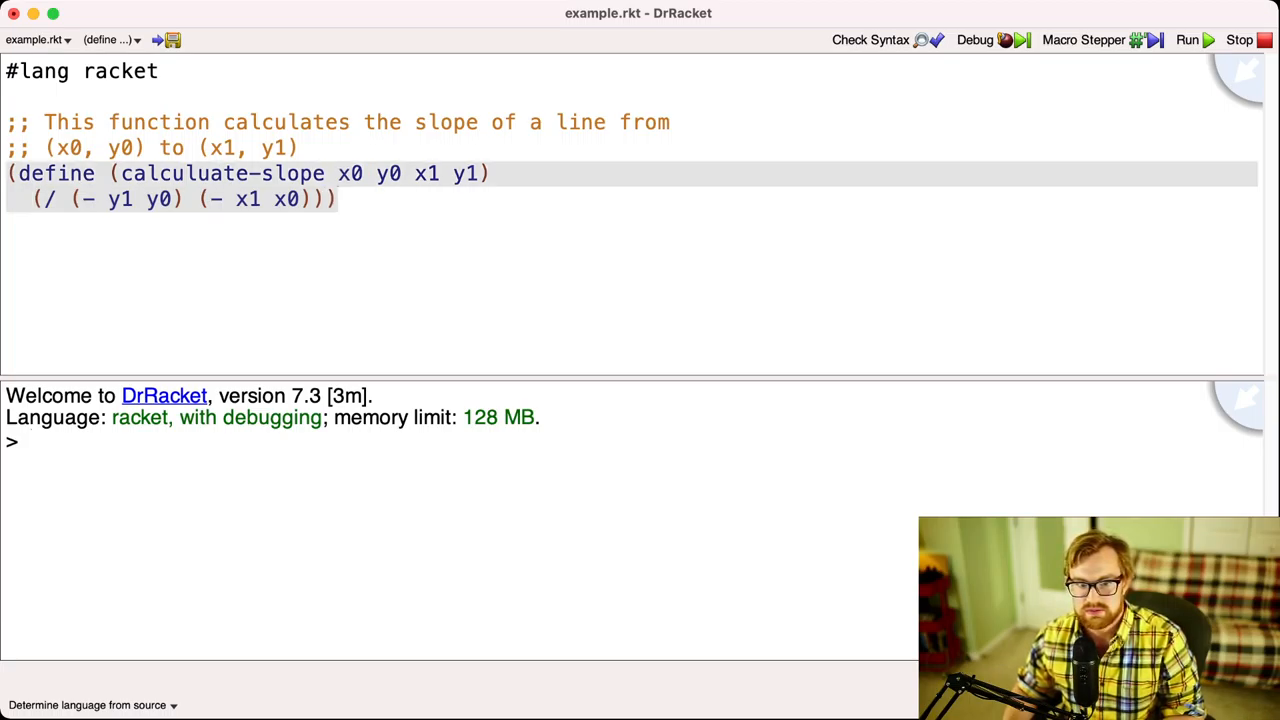
{"action": "key", "text": "Left"}
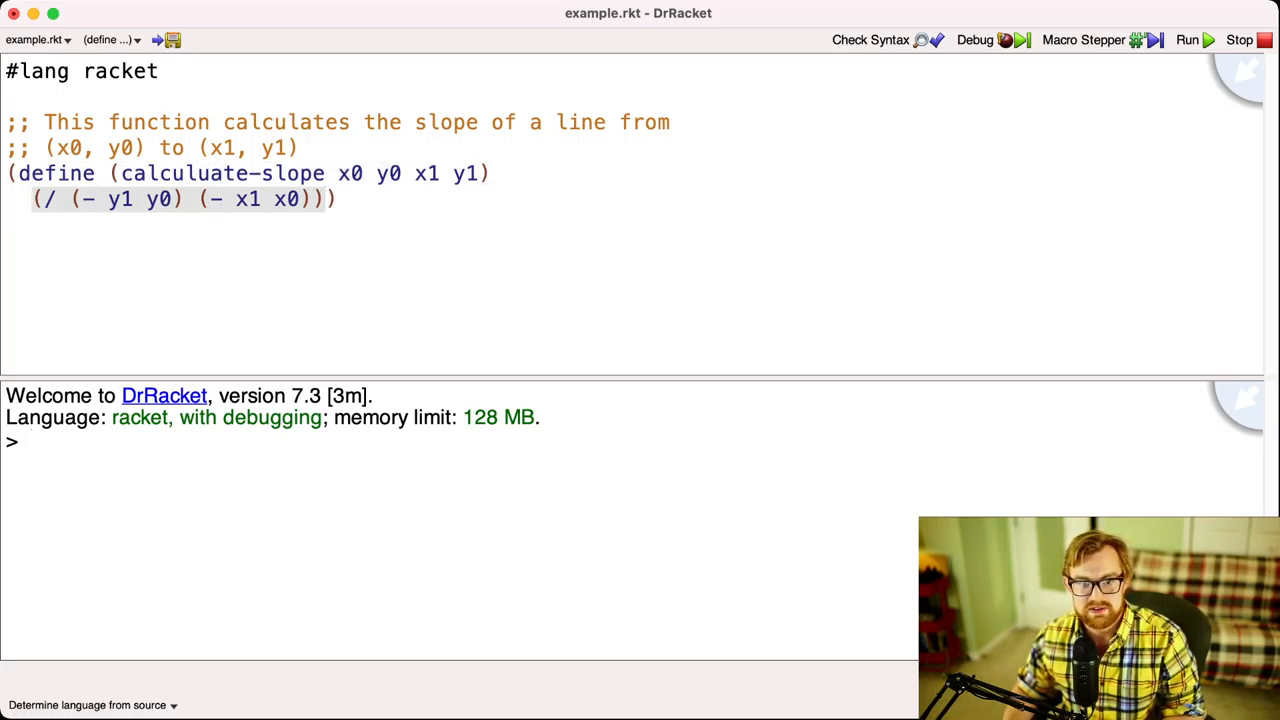
{"action": "key", "text": "alt+Up"}
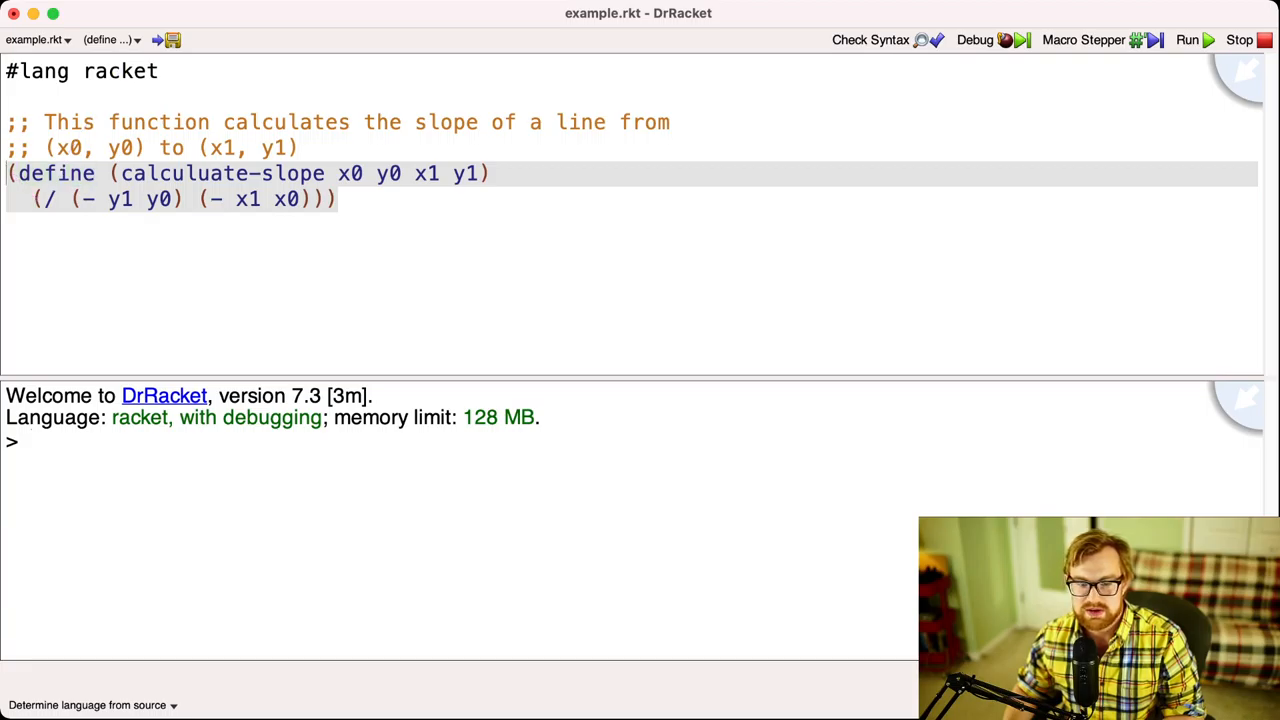
{"action": "key", "text": "alt+Down"}
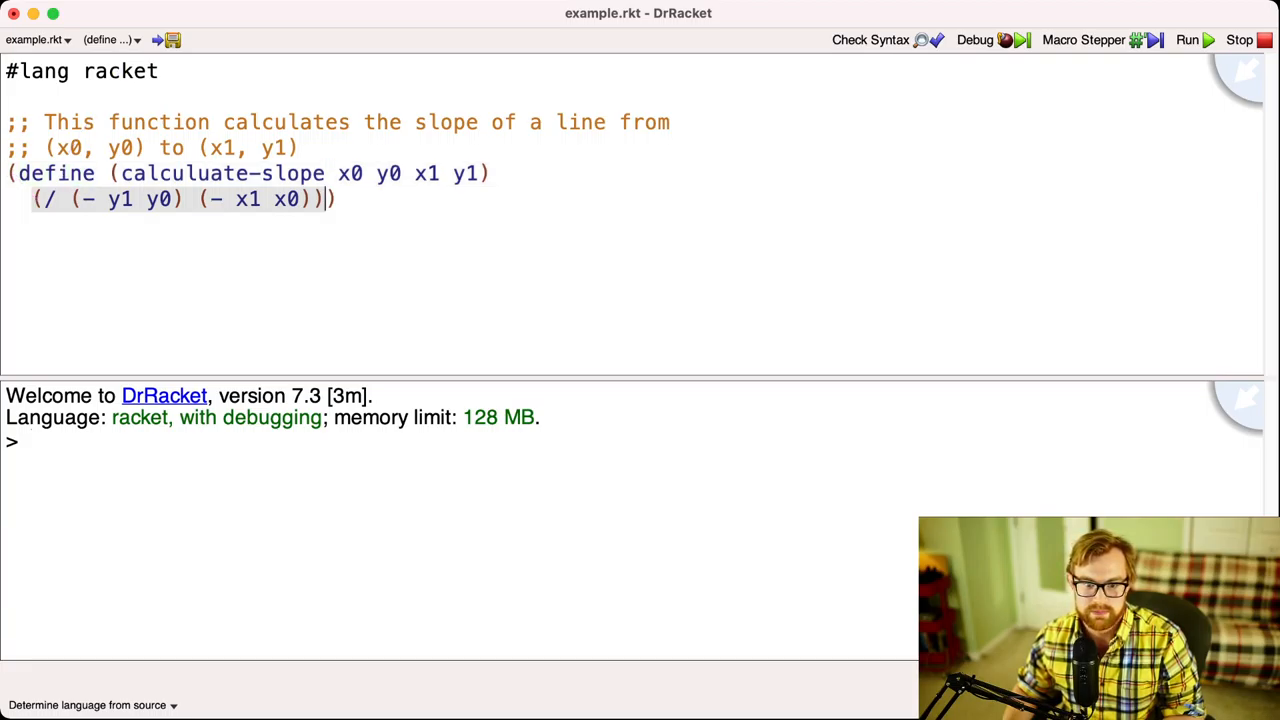
{"action": "key", "text": "Right"}
{"action": "key", "text": "Right"}
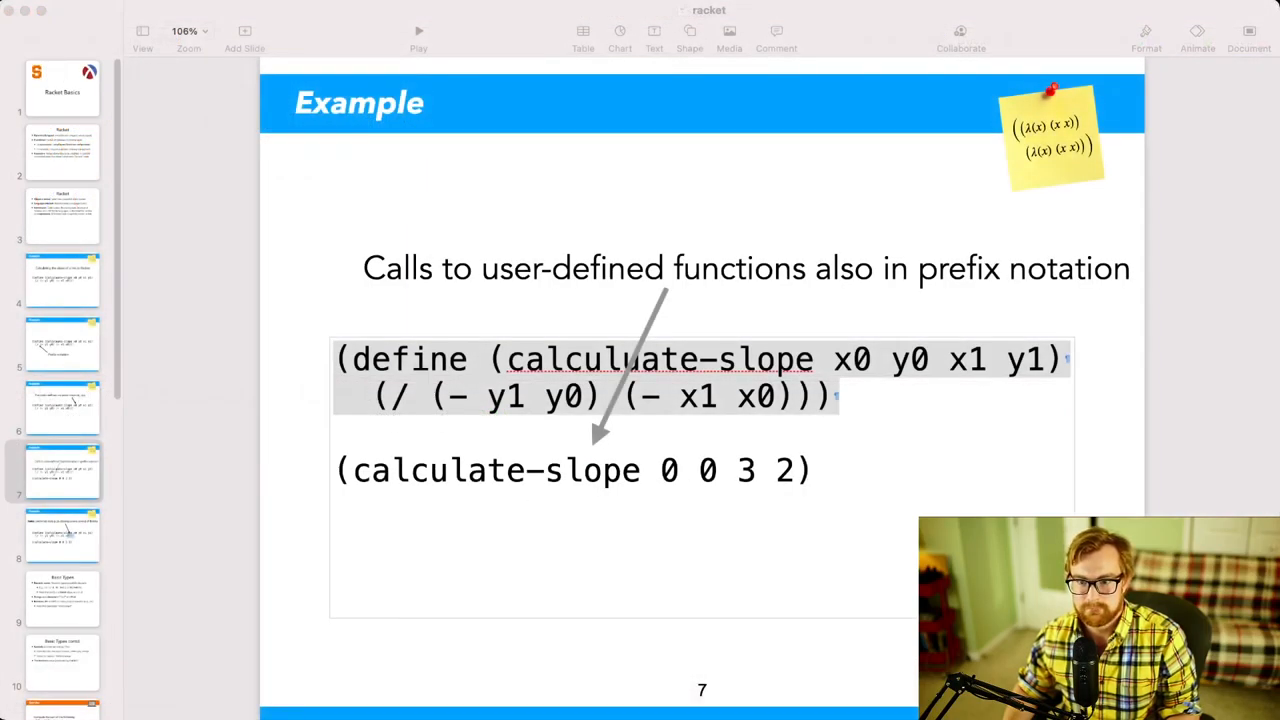
Step: Show Keynote slide 8 on closing parens at the end of blocks, then return to DrRacket
{"action": "key", "text": "super+Tab"}
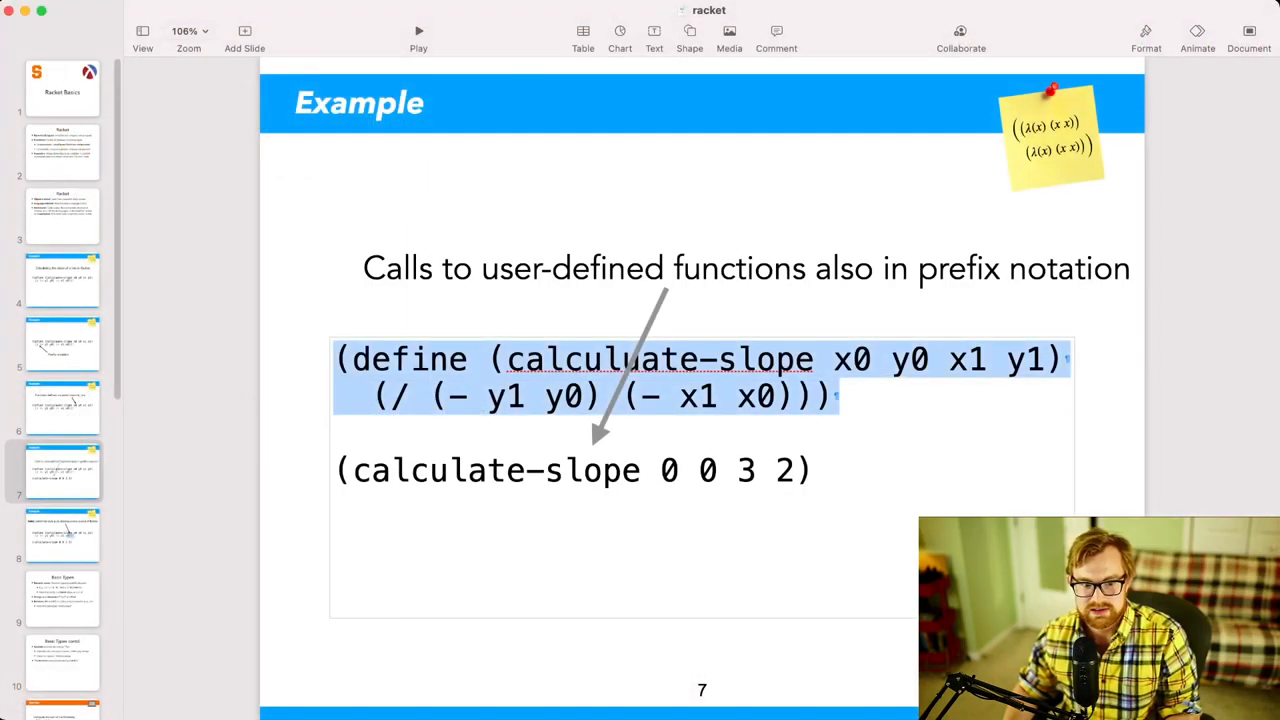
{"action": "key", "text": "Down"}
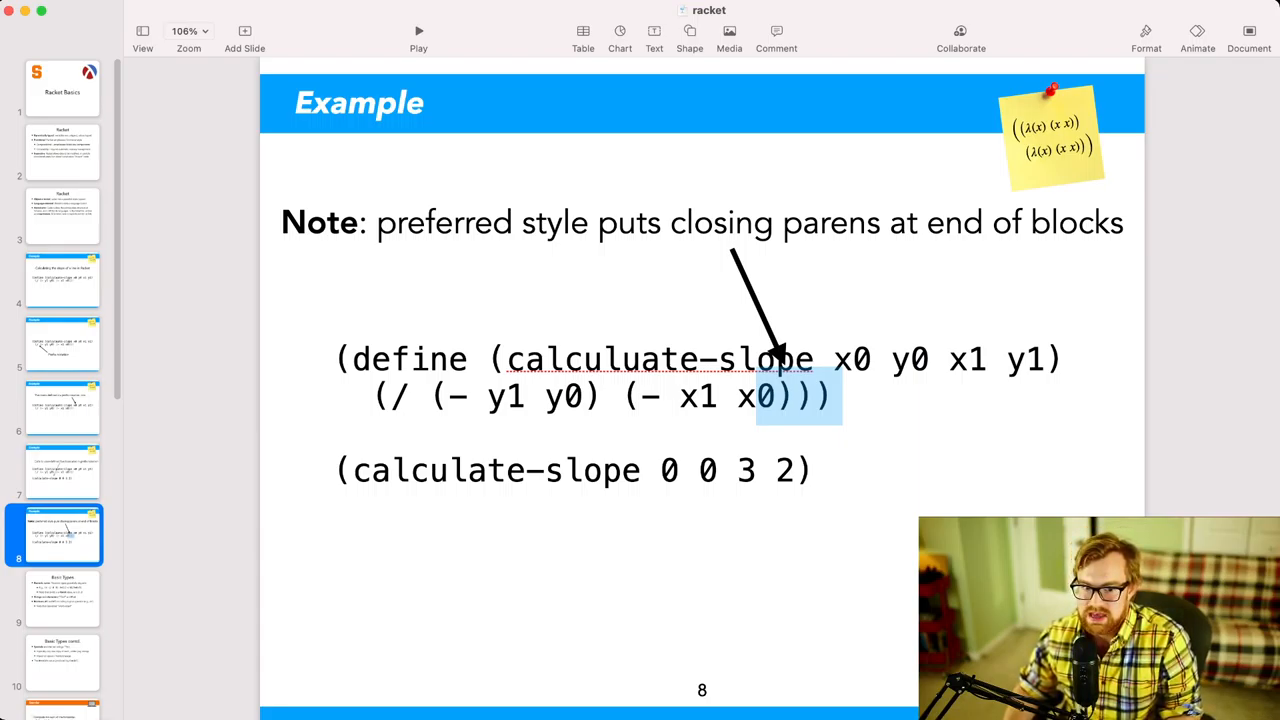
{"action": "key", "text": "super+Tab"}
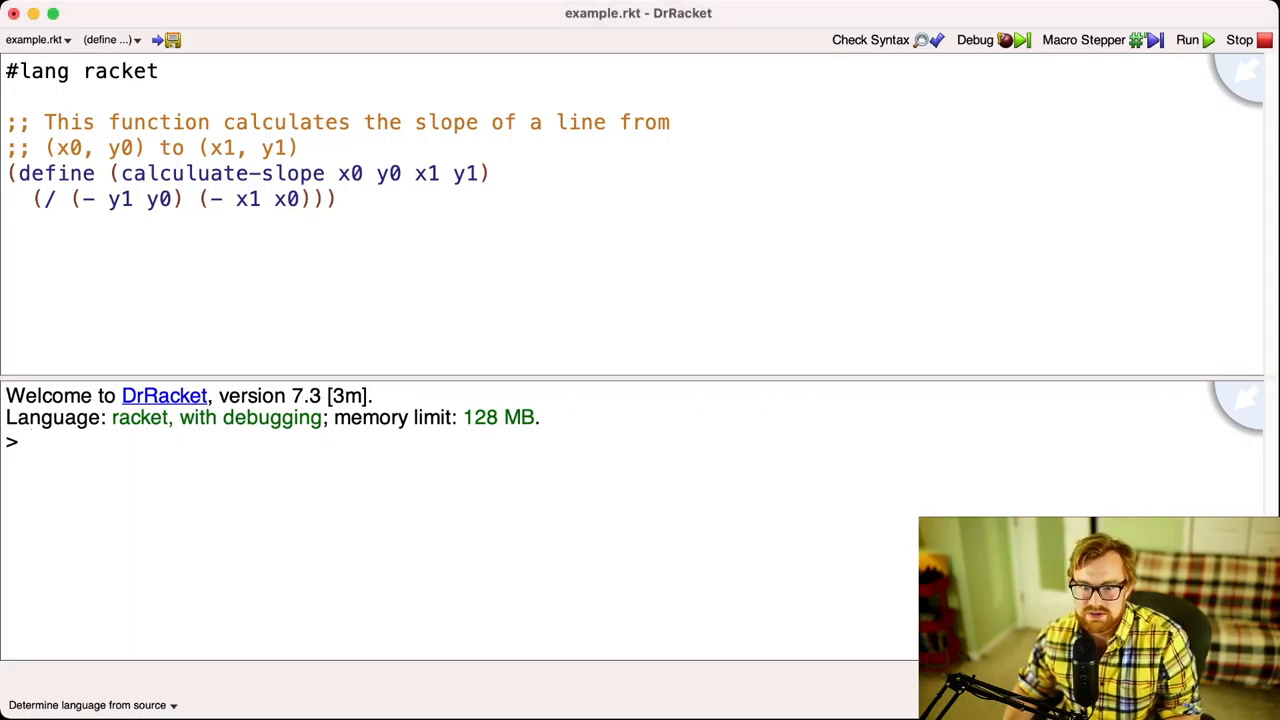
{"action": "left_click", "coordinate": [340, 199]}
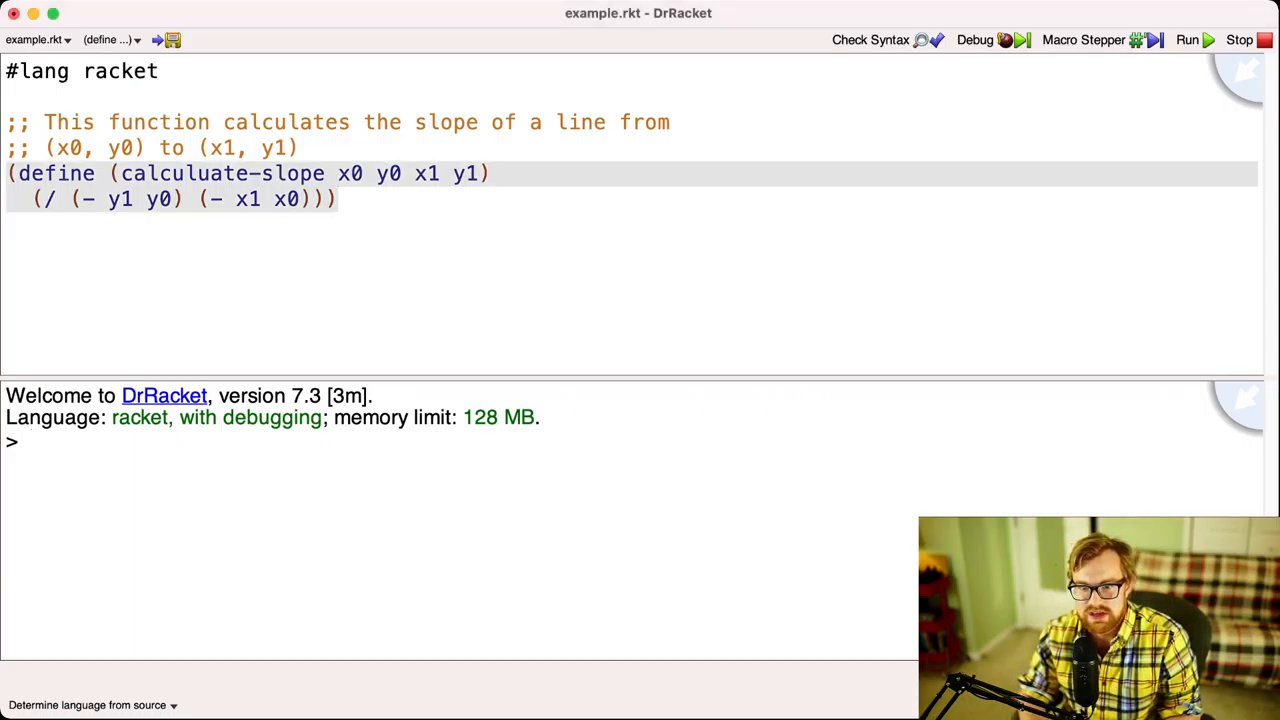
{"action": "key", "text": "BackSpace"}
{"action": "key", "text": "BackSpace"}
{"action": "type", "text": ")"}
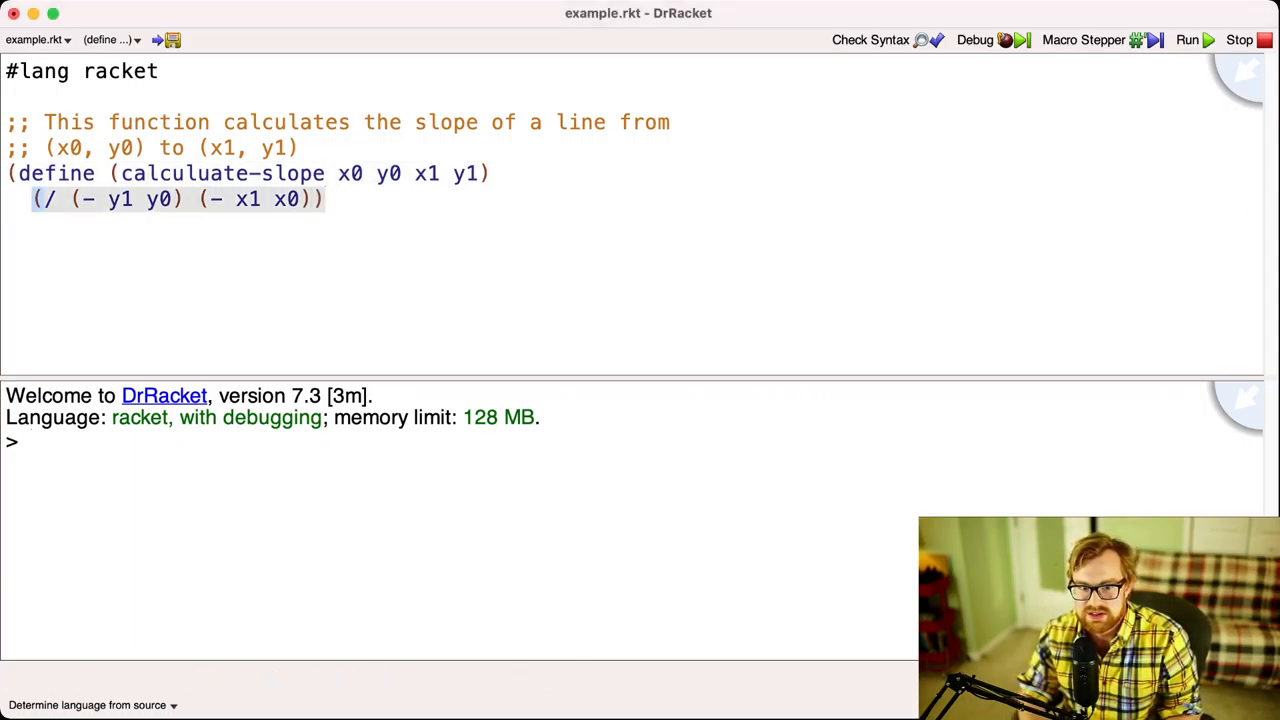
{"action": "key", "text": "Return"}
{"action": "type", "text": ")"}
{"action": "key", "text": "BackSpace"}
{"action": "key", "text": "BackSpace"}
{"action": "key", "text": "BackSpace"}
{"action": "type", "text": ")"}
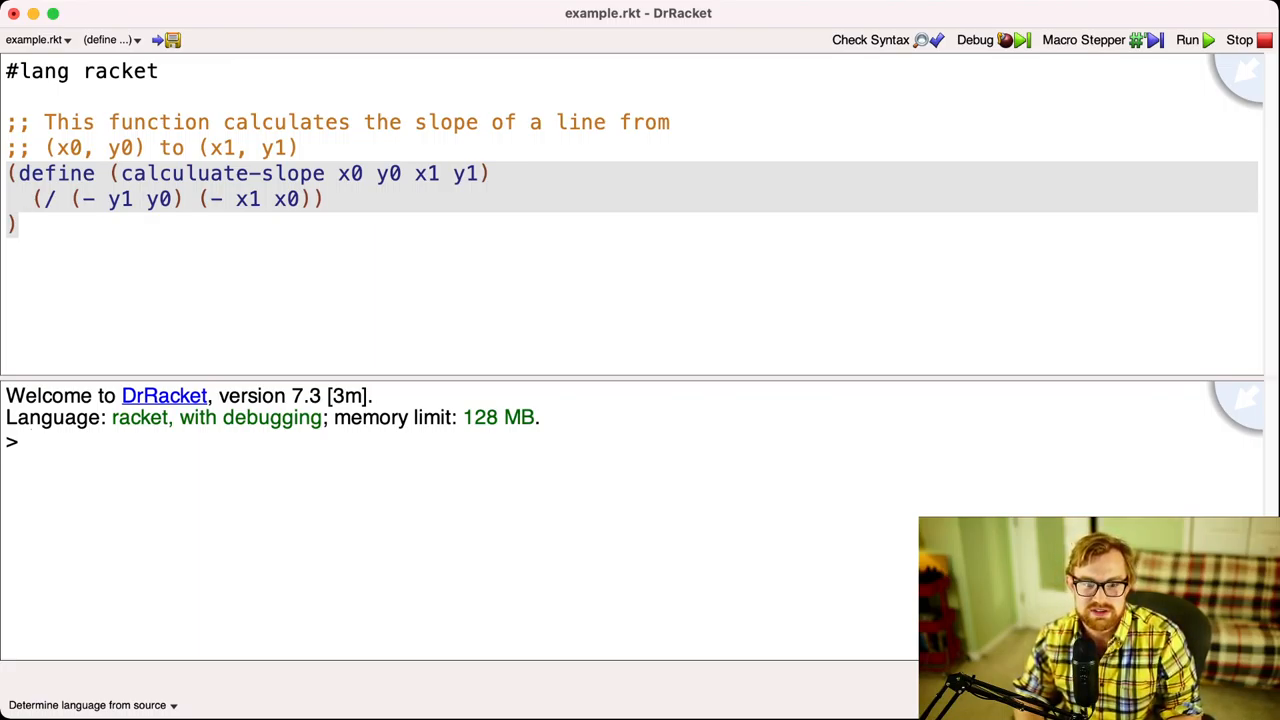
{"action": "key", "text": "BackSpace"}
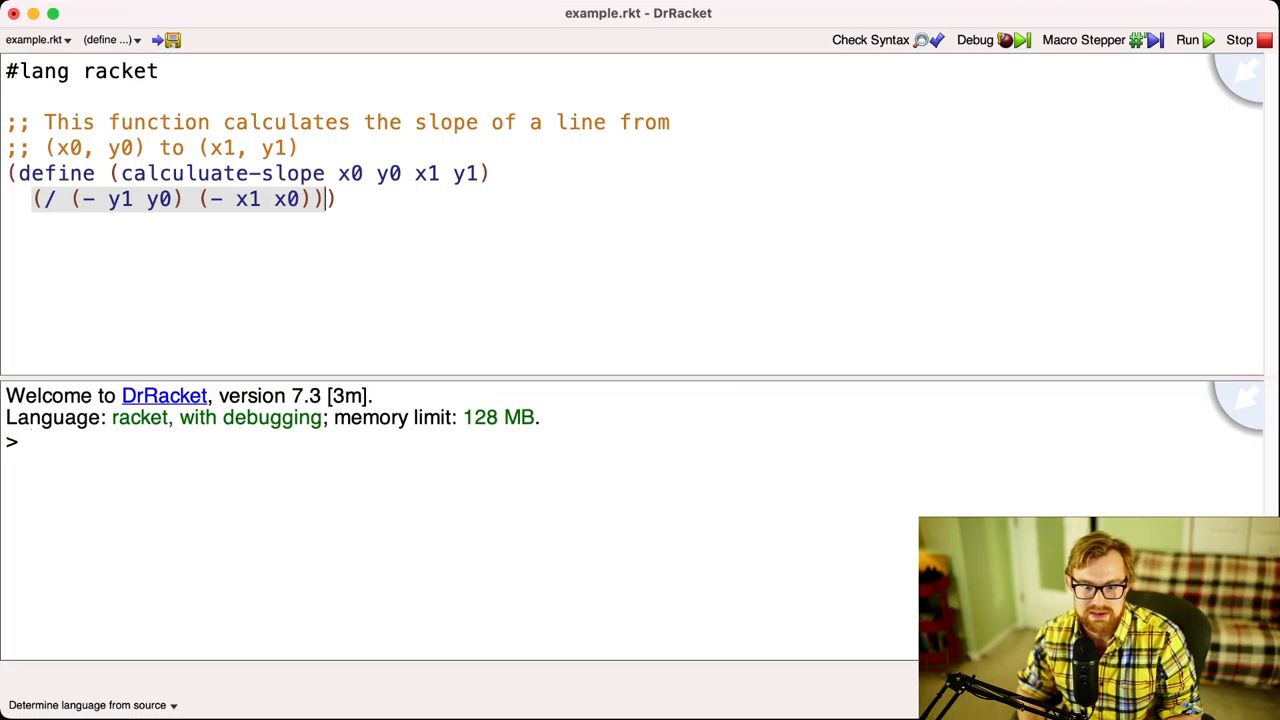
{"action": "key", "text": "Right"}
{"action": "key", "text": "Right"}
{"action": "key", "text": "Left"}
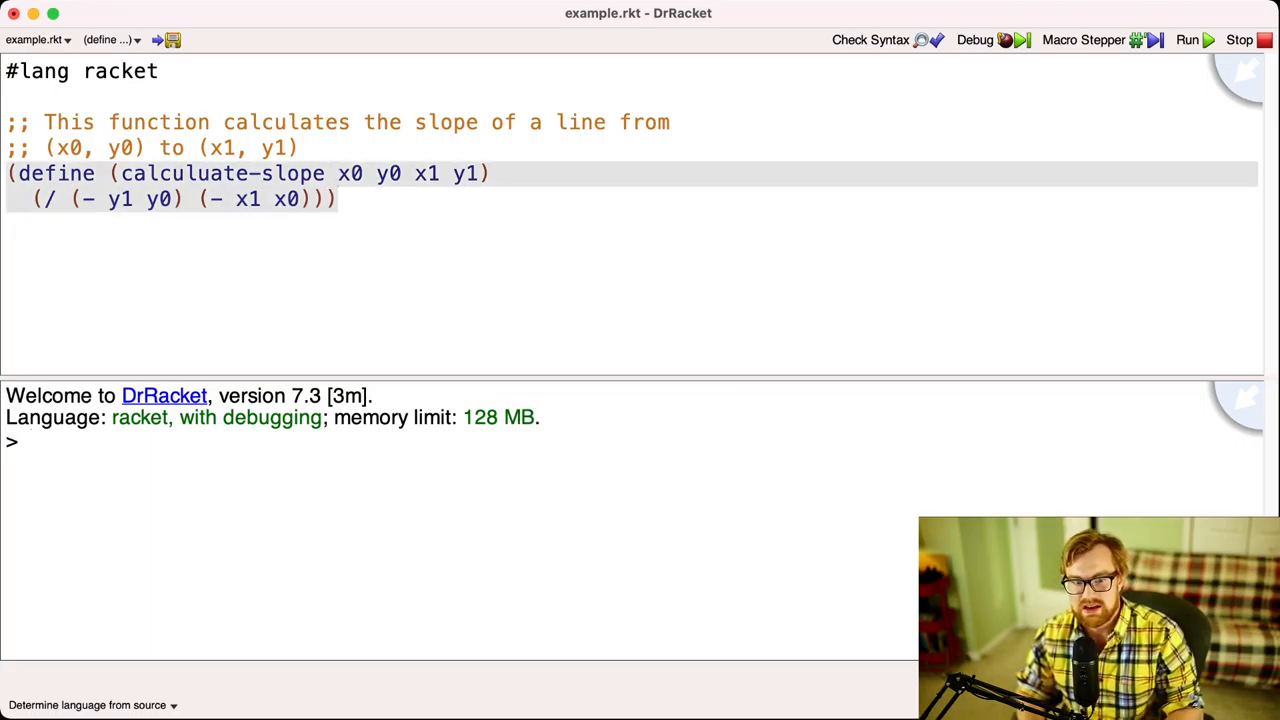
{"action": "key", "text": "Return"}
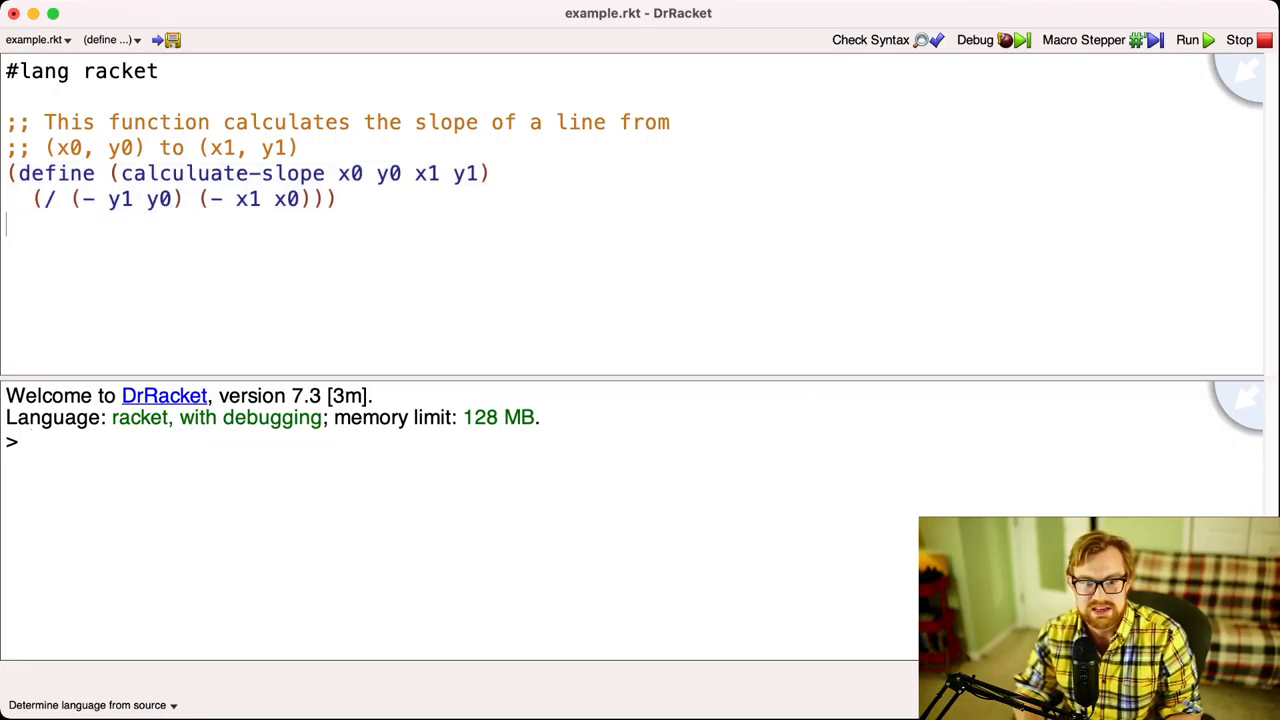
{"action": "type", "text": ")"}
{"action": "key", "text": "Return"}
{"action": "type", "text": ")"}
{"action": "key", "text": "Return"}
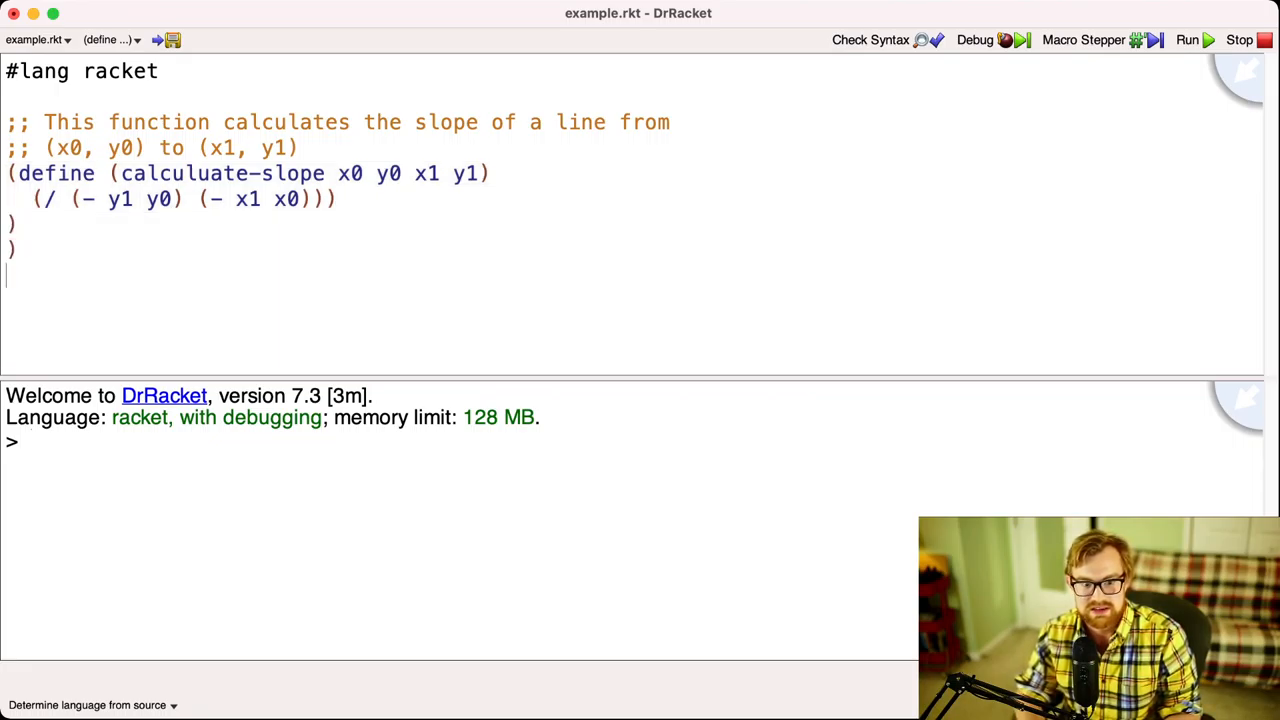
{"action": "type", "text": ")"}
{"action": "key", "text": "Return"}
{"action": "type", "text": ")"}
{"action": "key", "text": "Return"}
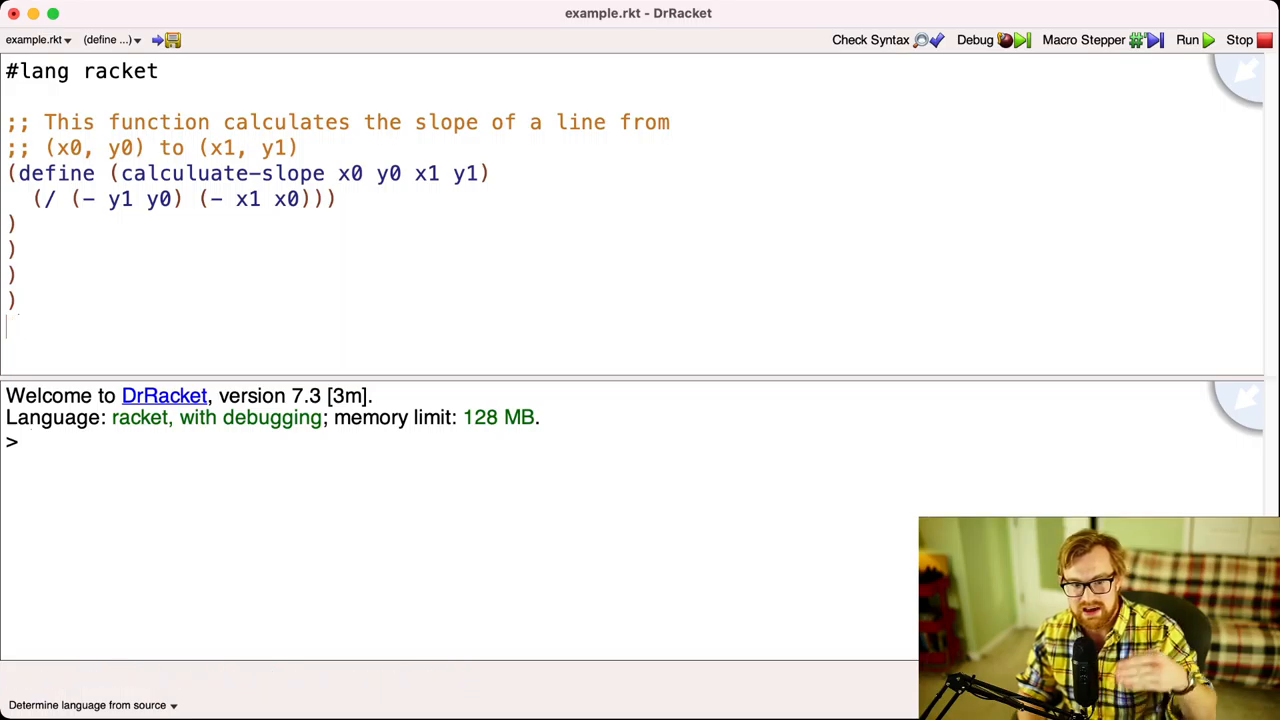
{"action": "key", "text": "BackSpace"}
{"action": "key", "text": "BackSpace"}
{"action": "key", "text": "BackSpace"}
{"action": "key", "text": "BackSpace"}
{"action": "key", "text": "BackSpace"}
{"action": "key", "text": "BackSpace"}
{"action": "key", "text": "BackSpace"}
{"action": "key", "text": "BackSpace"}
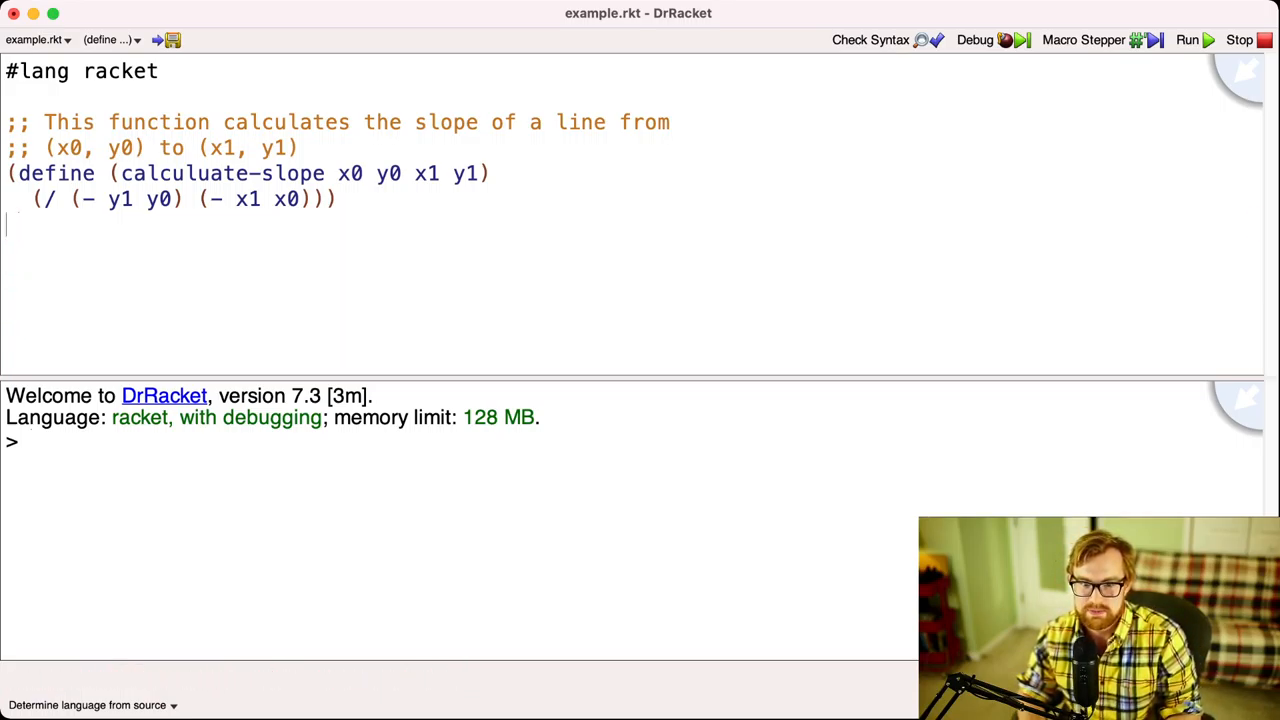
{"action": "key", "text": "BackSpace"}
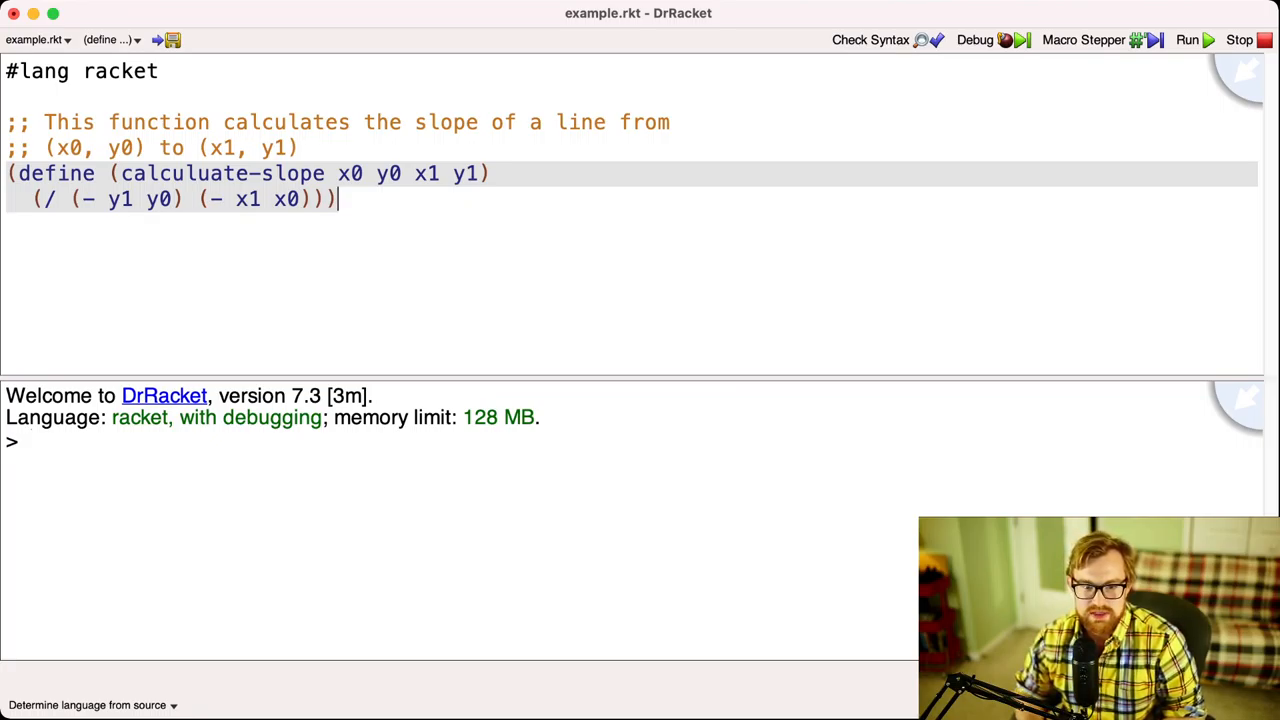
{"action": "key", "text": "Left"}
{"action": "key", "text": "Left"}
{"action": "key", "text": "Right"}
{"action": "key", "text": "Right"}
{"action": "key", "text": "Left"}
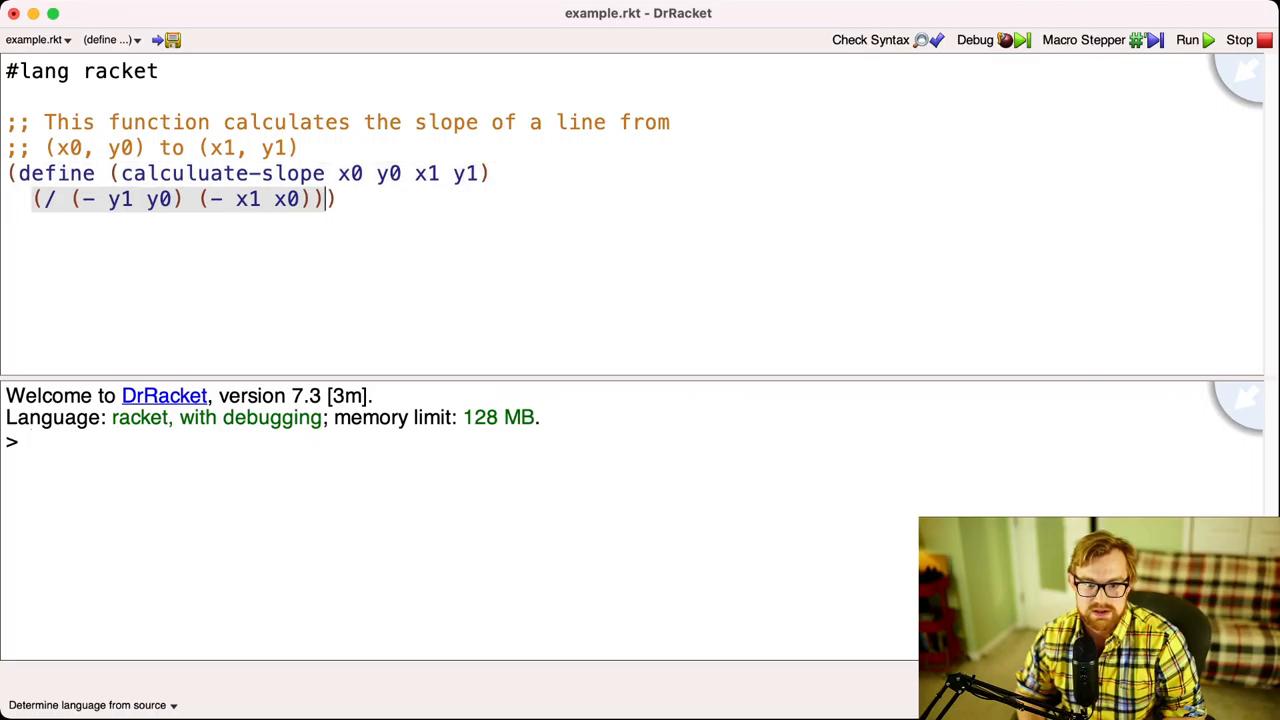
{"action": "key", "text": "Left"}
{"action": "key", "text": "Right"}
{"action": "key", "text": "Up"}
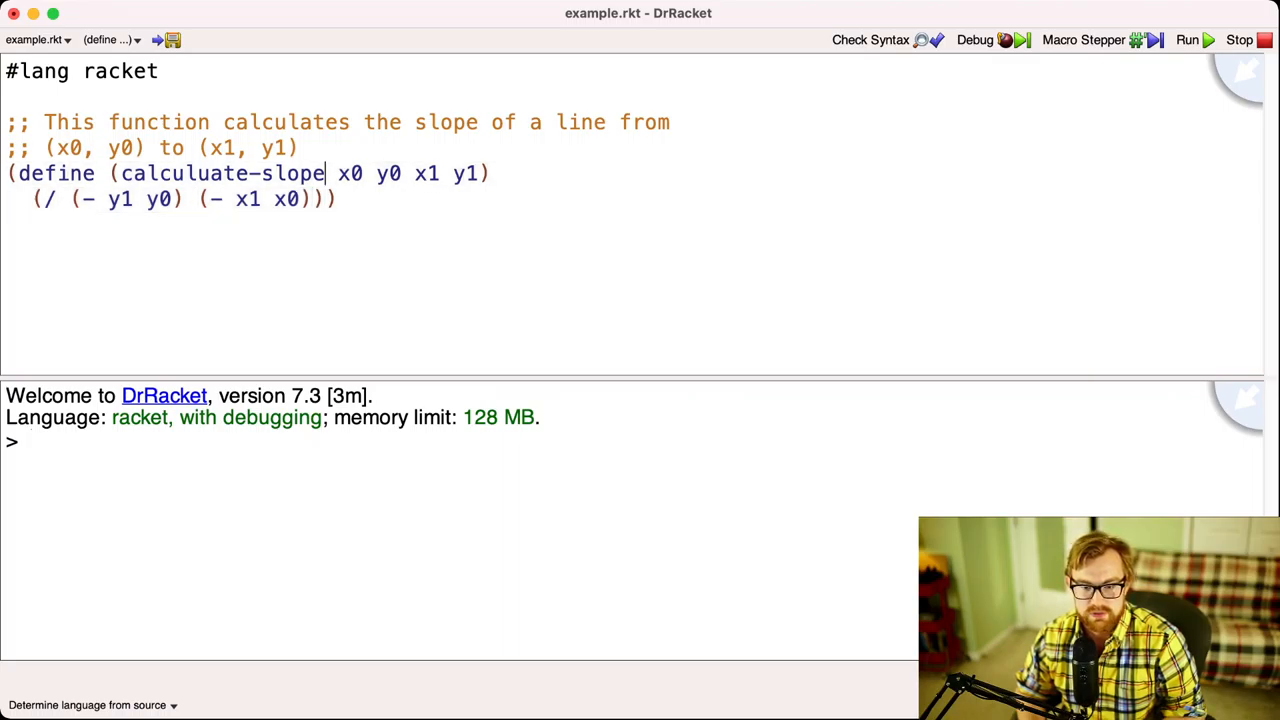
{"action": "key", "text": "Right"}
{"action": "key", "text": "Right"}
{"action": "key", "text": "Right"}
{"action": "key", "text": "Right"}
{"action": "key", "text": "Right"}
{"action": "key", "text": "Right"}
{"action": "key", "text": "Right"}
{"action": "key", "text": "Right"}
{"action": "key", "text": "Right"}
{"action": "key", "text": "Right"}
{"action": "key", "text": "Right"}
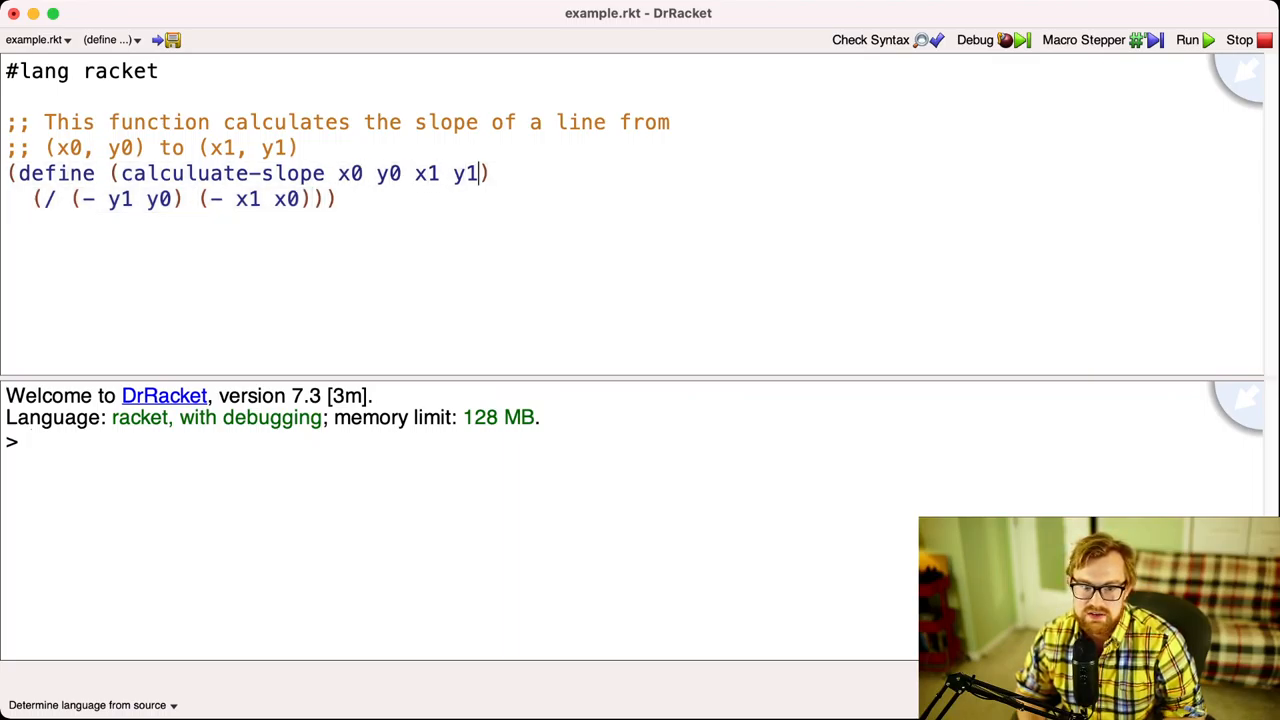
{"action": "key", "text": "Right"}
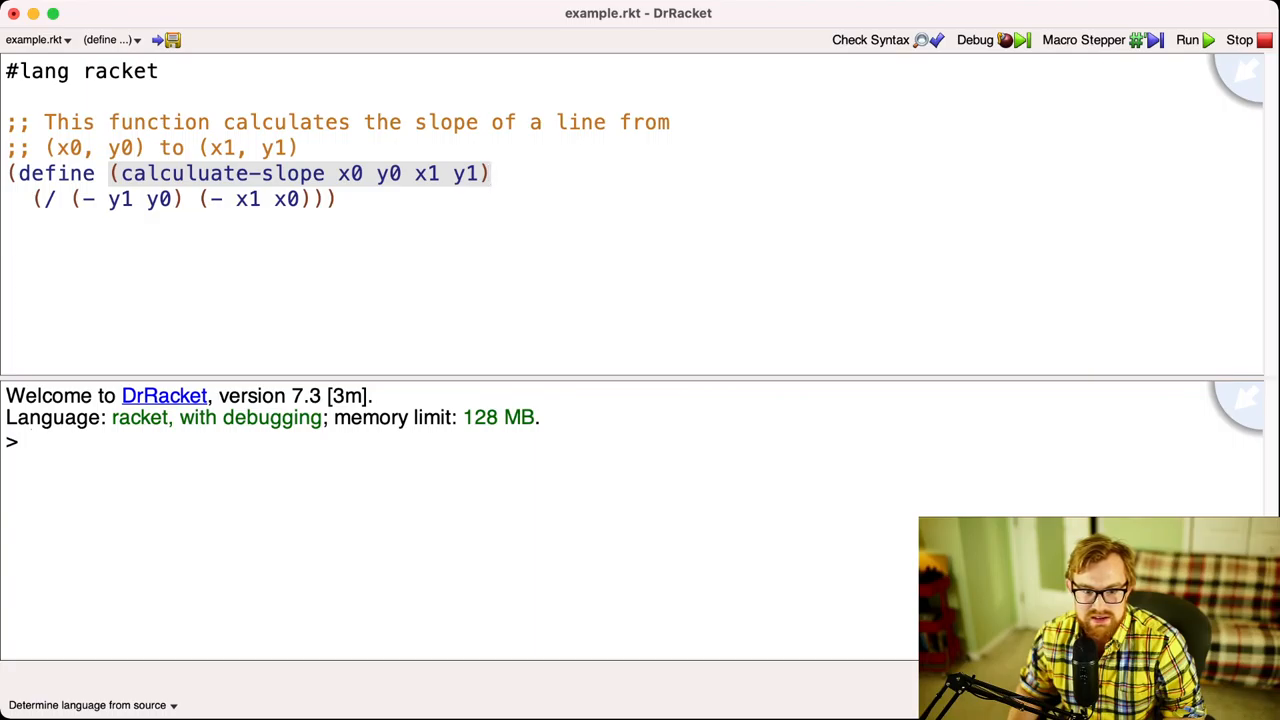
{"action": "left_click", "coordinate": [185, 199]}
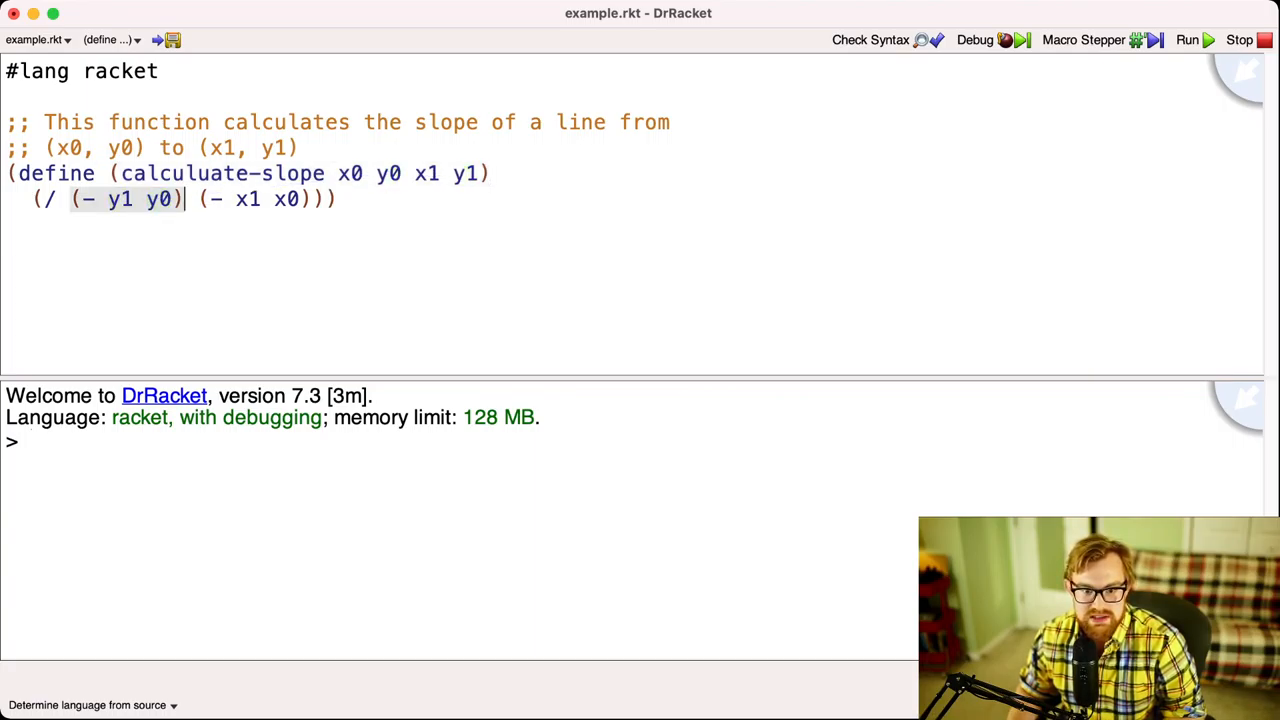
{"action": "left_click_drag", "start_coordinate": [70, 199], "coordinate": [184, 199]}
{"action": "key", "text": "Right"}
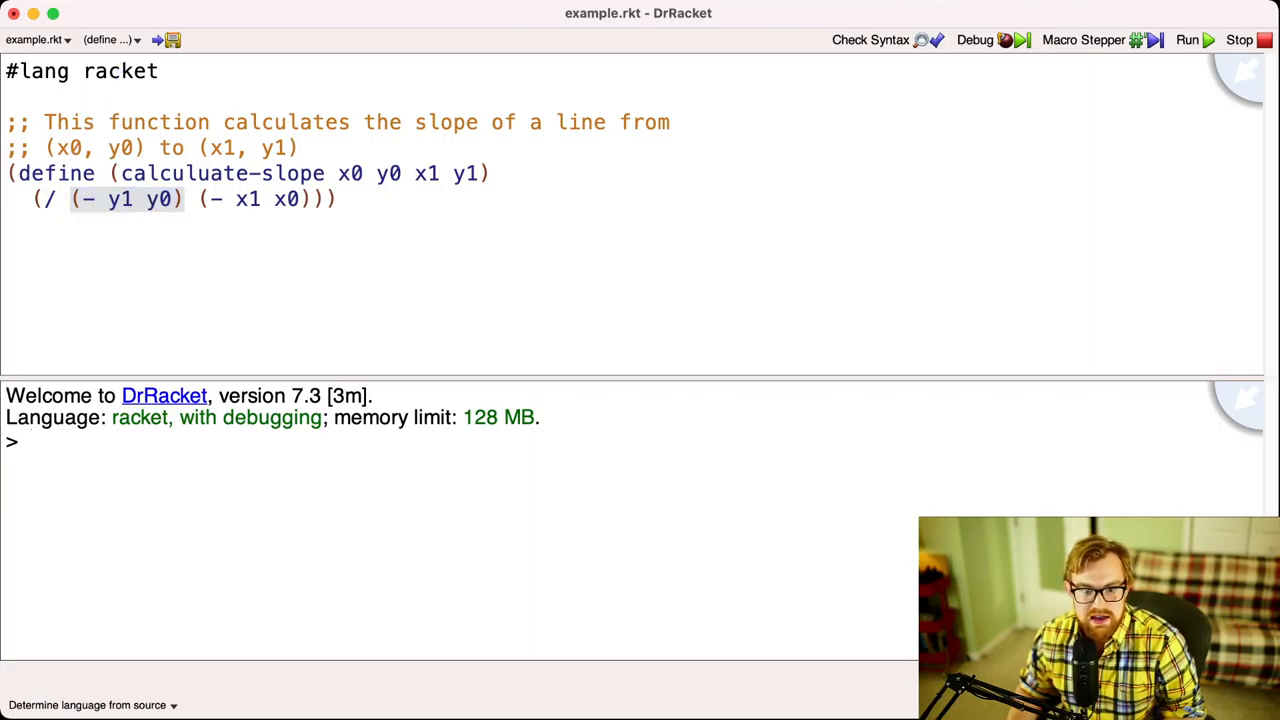
{"action": "key", "text": "shift+alt+Left"}
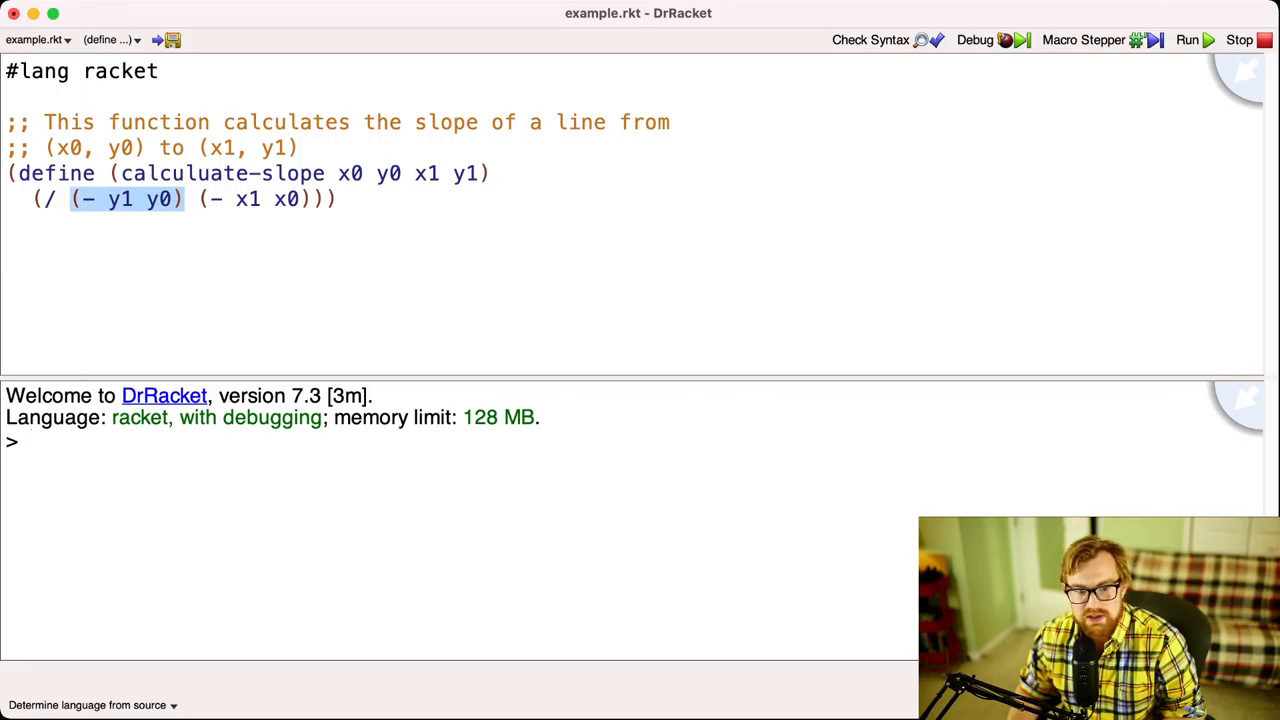
{"action": "mouse_move", "coordinate": [72, 199]}
{"action": "left_mouse_down"}
{"action": "mouse_move", "coordinate": [186, 199]}
{"action": "mouse_move", "coordinate": [70, 199]}
{"action": "left_mouse_up"}
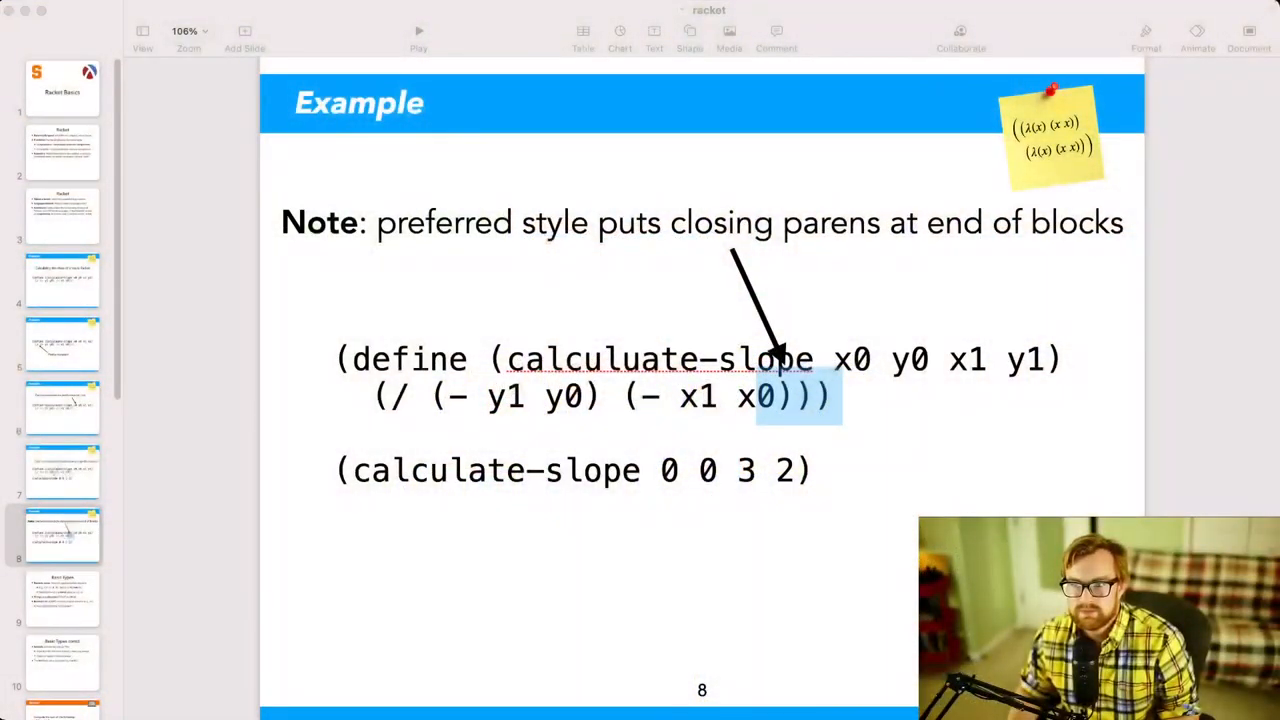
Step: Bring Keynote forward and advance to slide 9, 'Basic Types'
{"action": "key", "text": "super+Tab"}
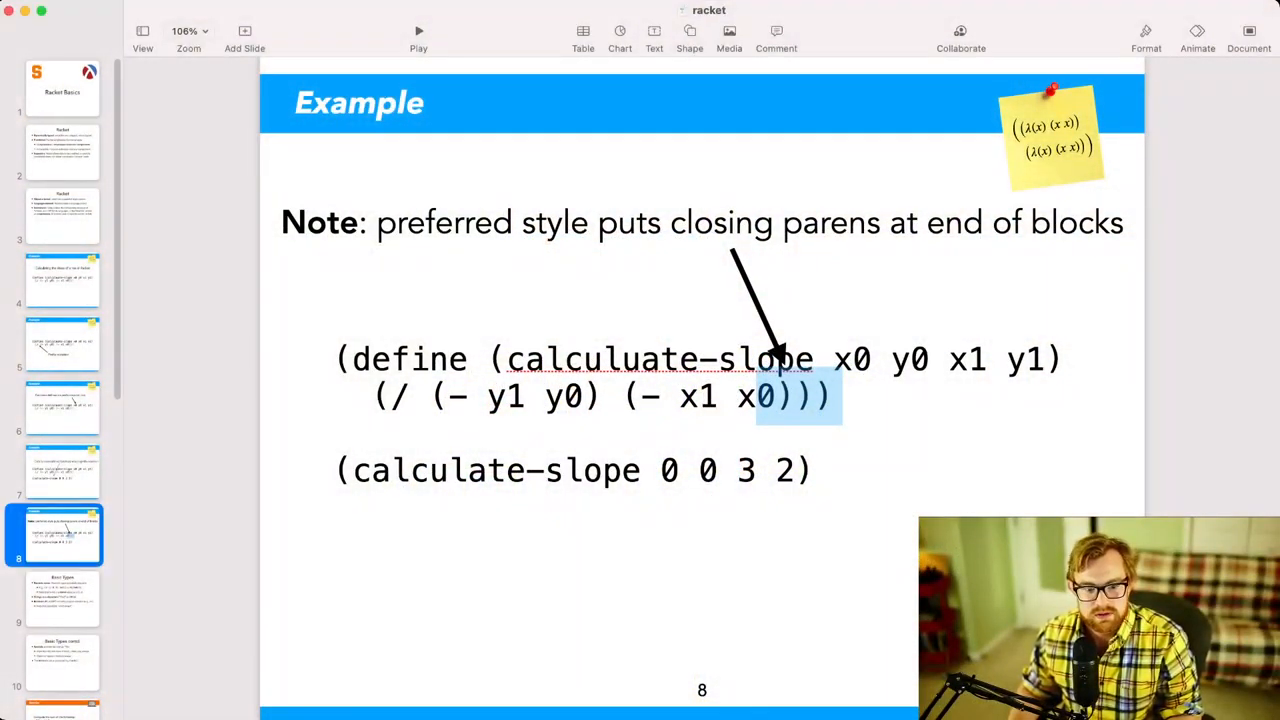
{"action": "key", "text": "Down"}
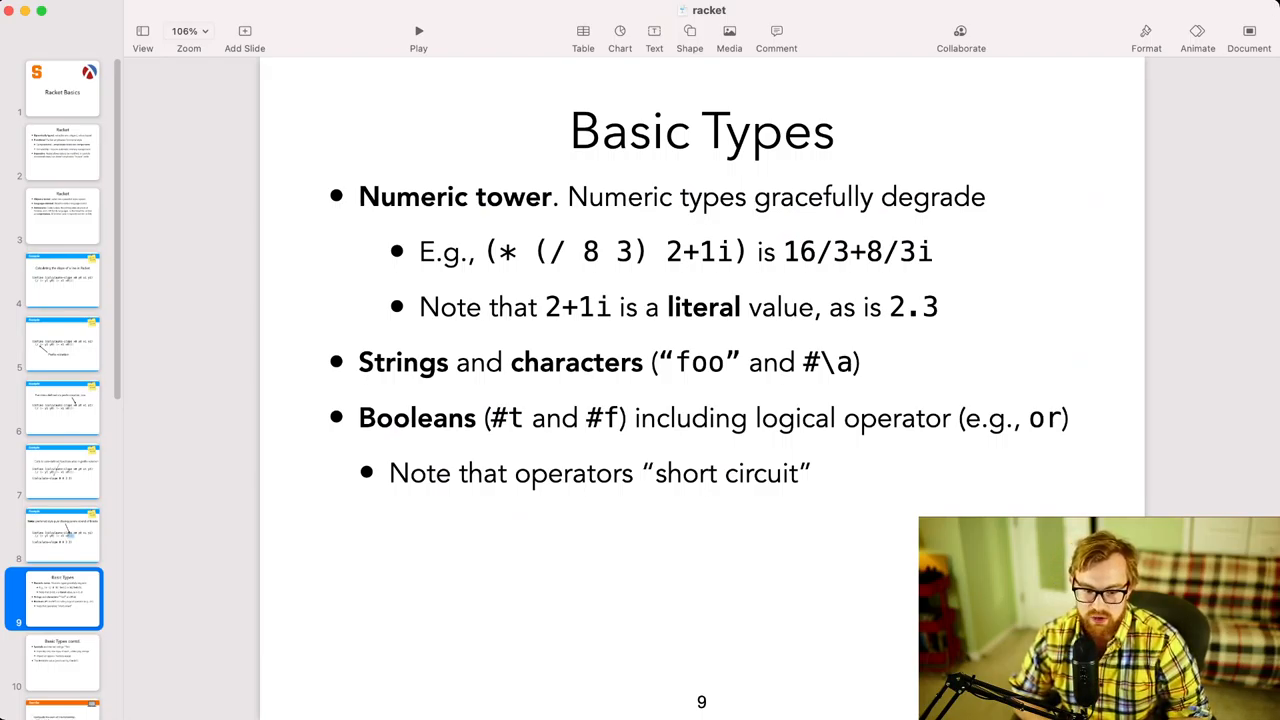
{"action": "key", "text": "super+Tab"}
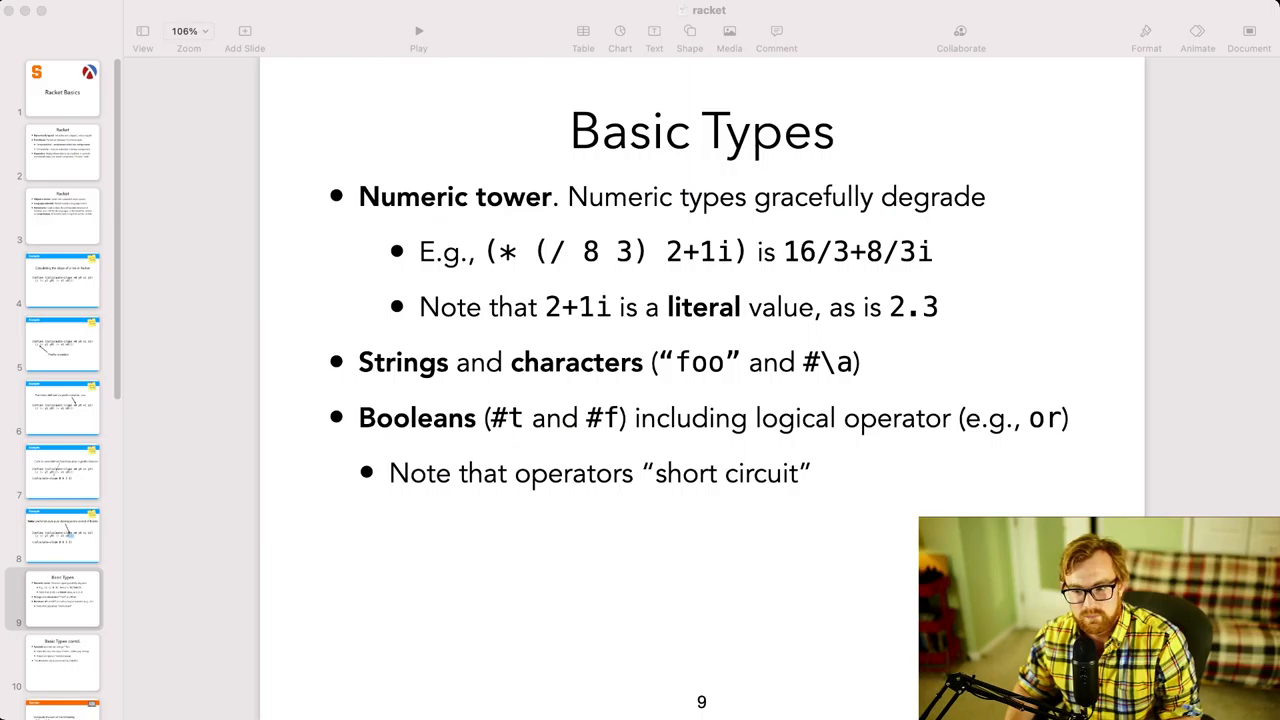
{"action": "key", "text": "super+Tab"}
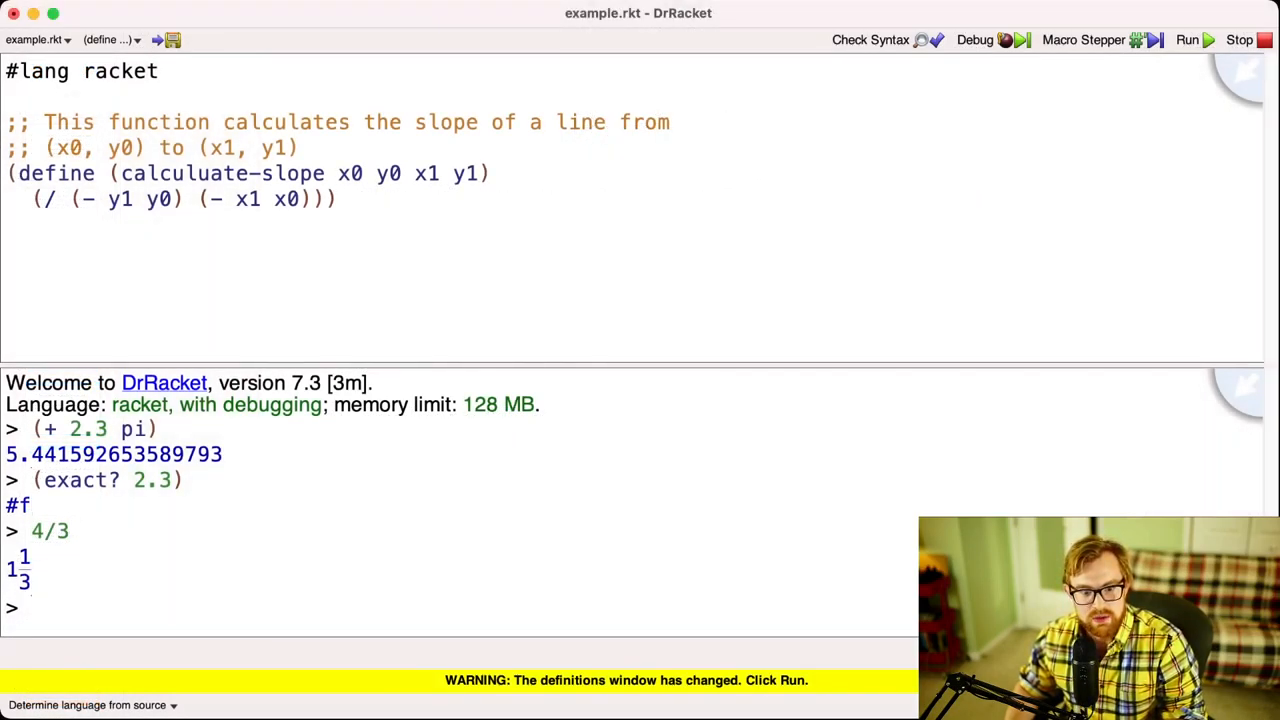
{"action": "left_click", "coordinate": [160, 428]}
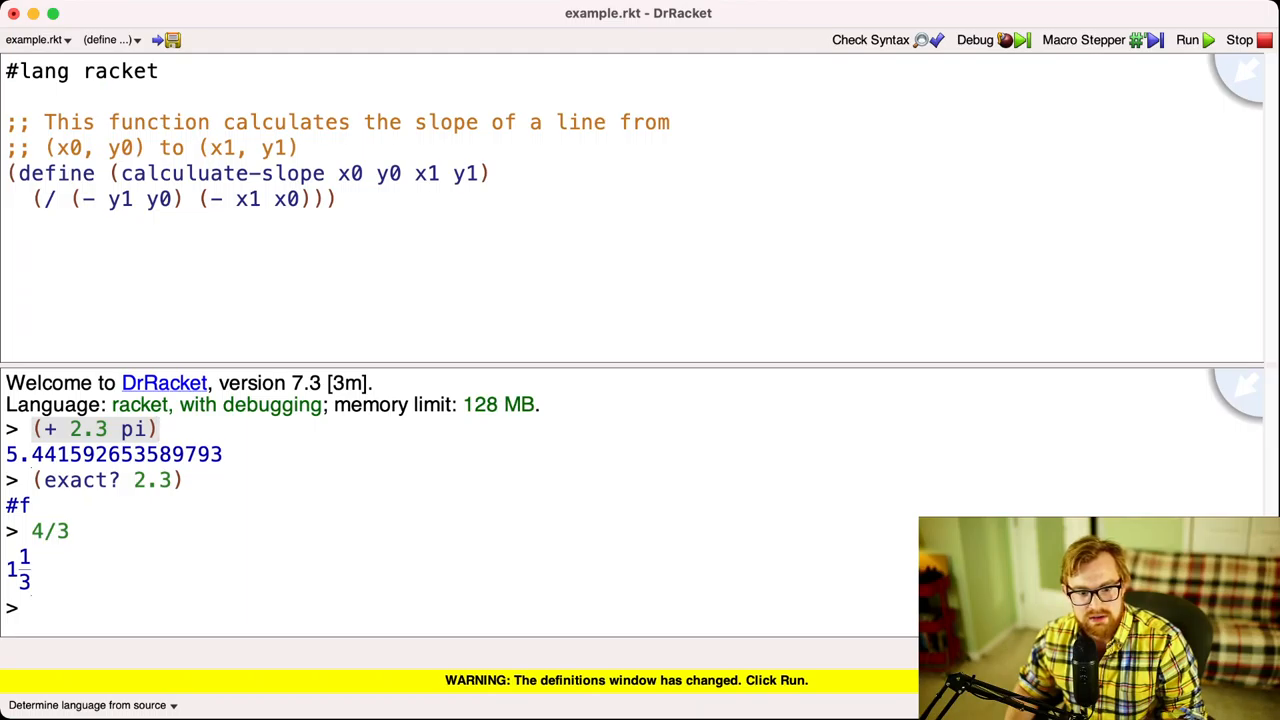
{"action": "left_click_drag", "start_coordinate": [147, 428], "coordinate": [34, 428]}
{"action": "key", "text": "shift+Right"}
{"action": "key", "text": "Right"}
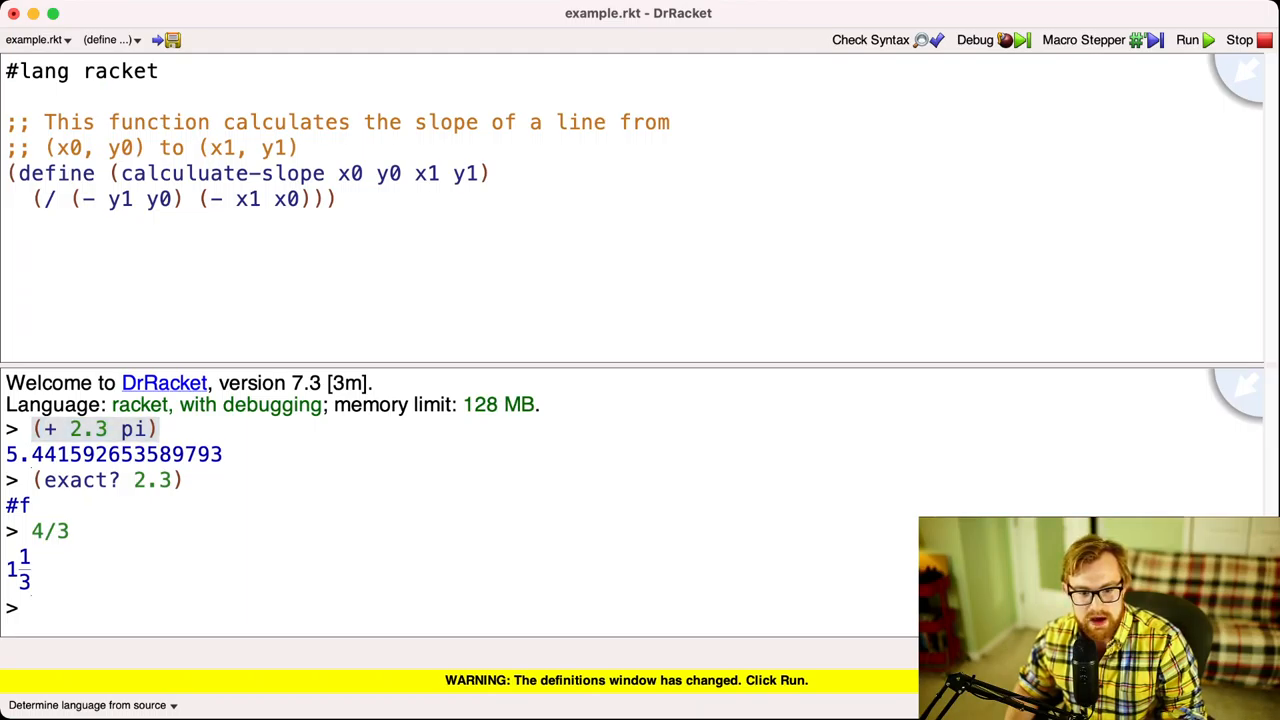
{"action": "key", "text": "Down"}
{"action": "key", "text": "shift+Right"}
{"action": "key", "text": "shift+Right"}
{"action": "key", "text": "shift+Right"}
{"action": "key", "text": "shift+End"}
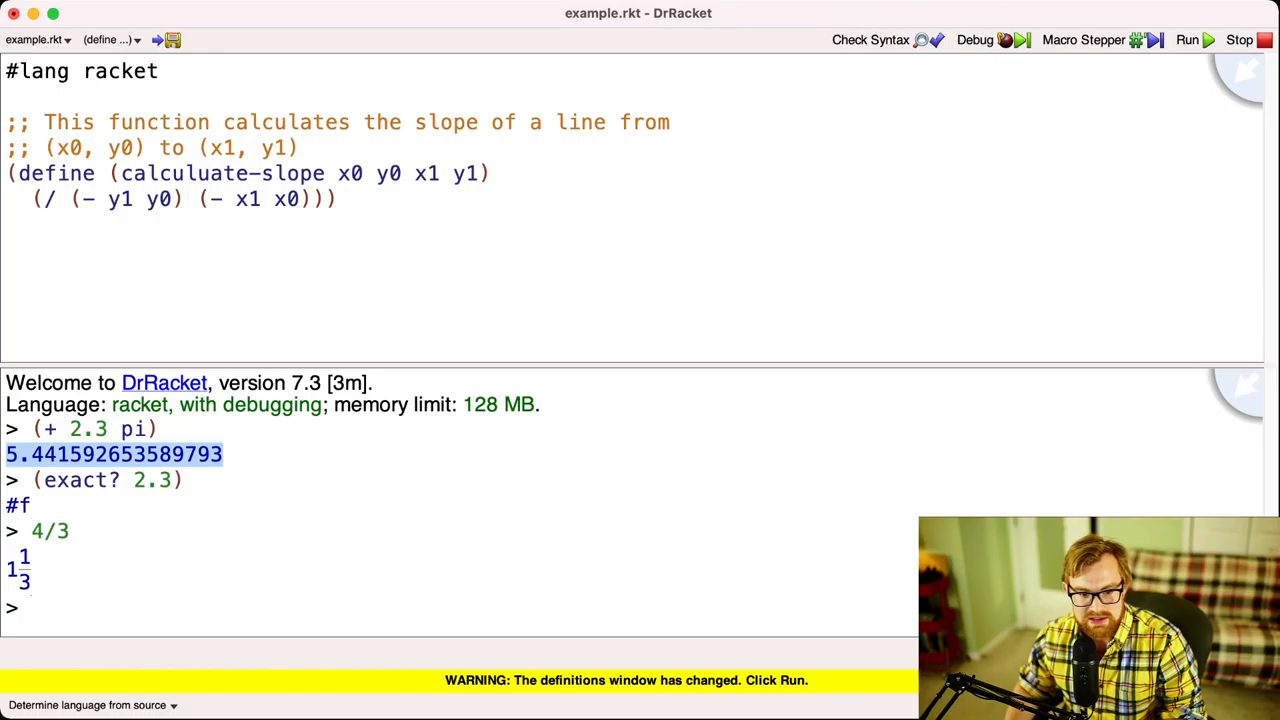
{"action": "key", "text": "Right"}
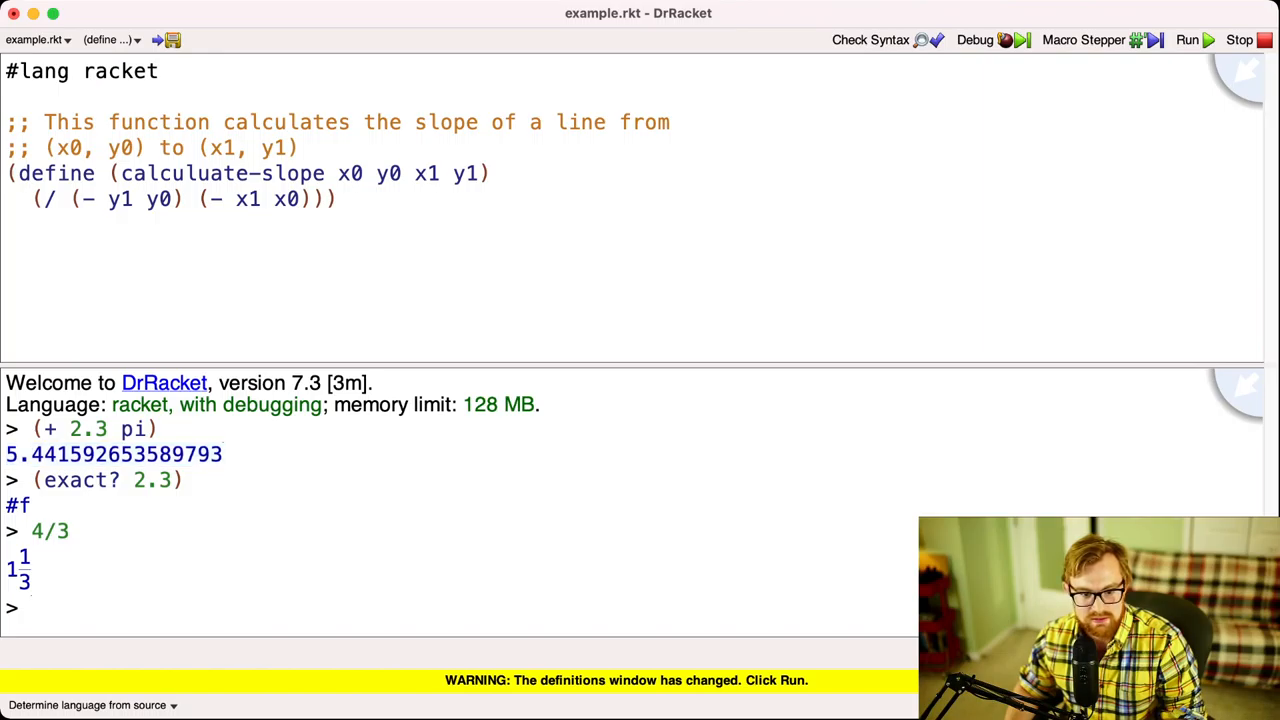
{"action": "key", "text": "Down"}
{"action": "key", "text": "shift+Right"}
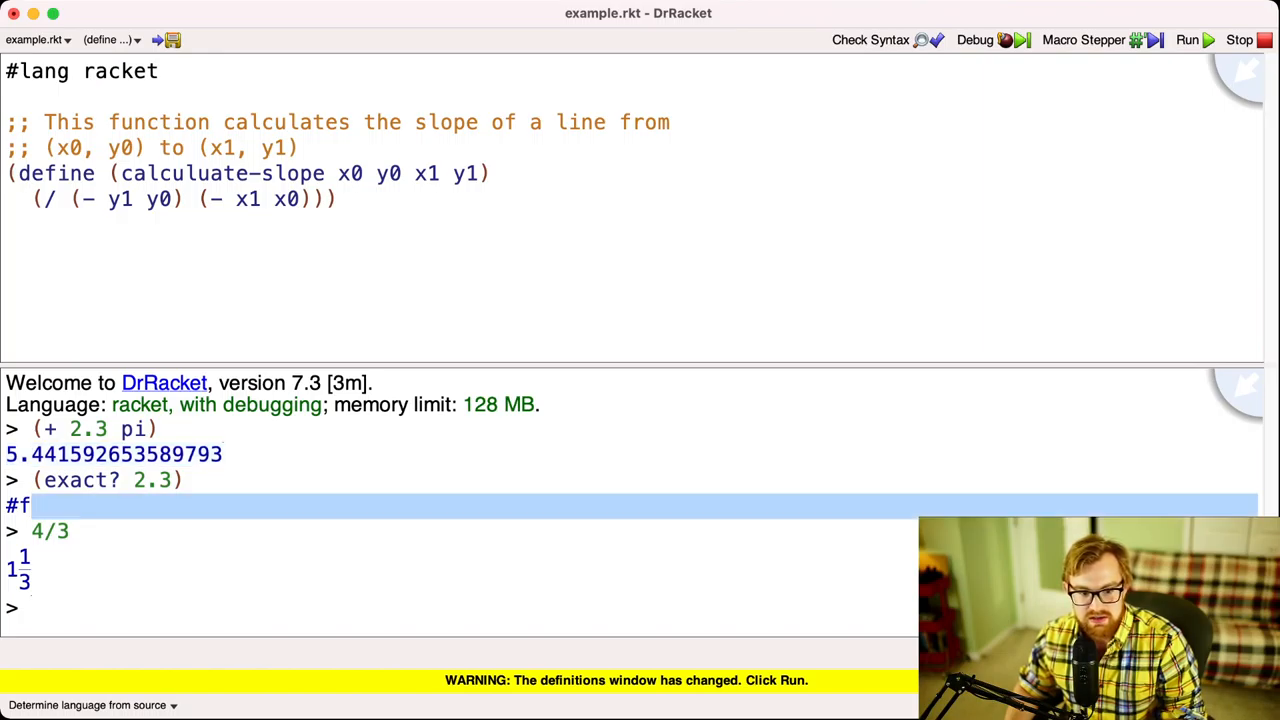
{"action": "key", "text": "Up"}
{"action": "key", "text": "shift+alt+Right"}
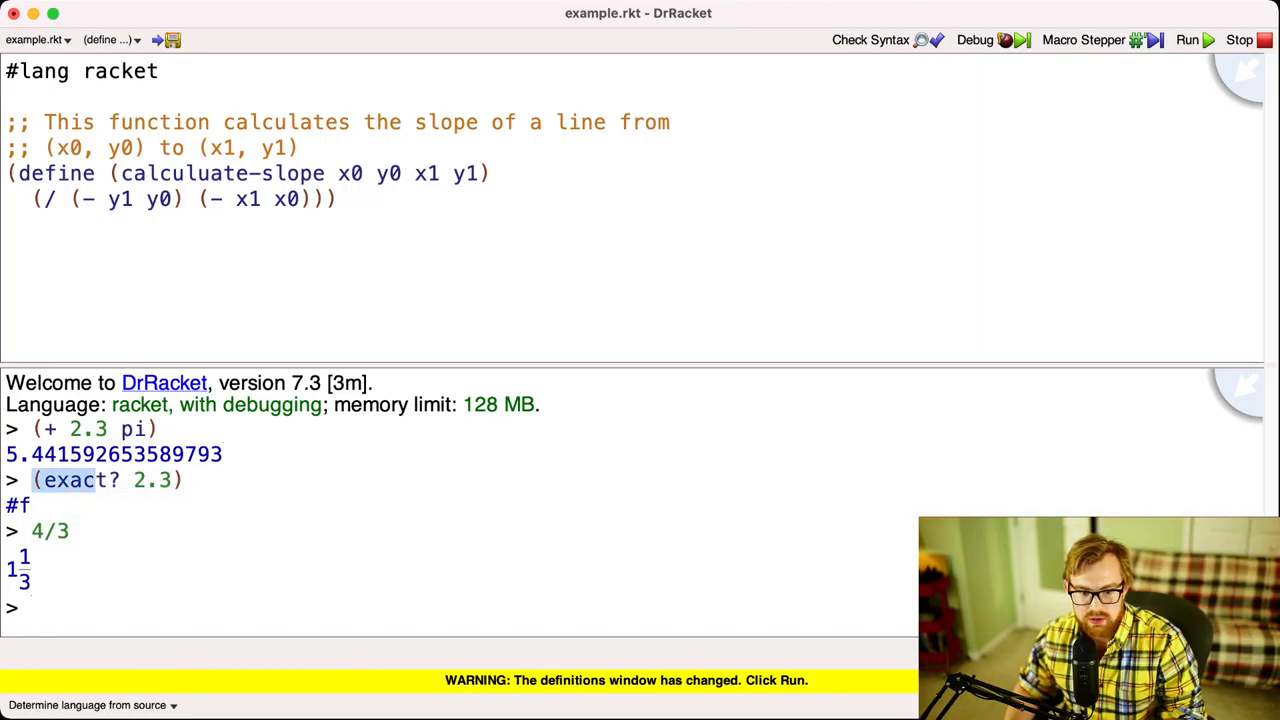
{"action": "key", "text": "Right"}
{"action": "key", "text": "Right"}
{"action": "key", "text": "Right"}
{"action": "key", "text": "shift+alt+Right"}
{"action": "key", "text": "Left"}
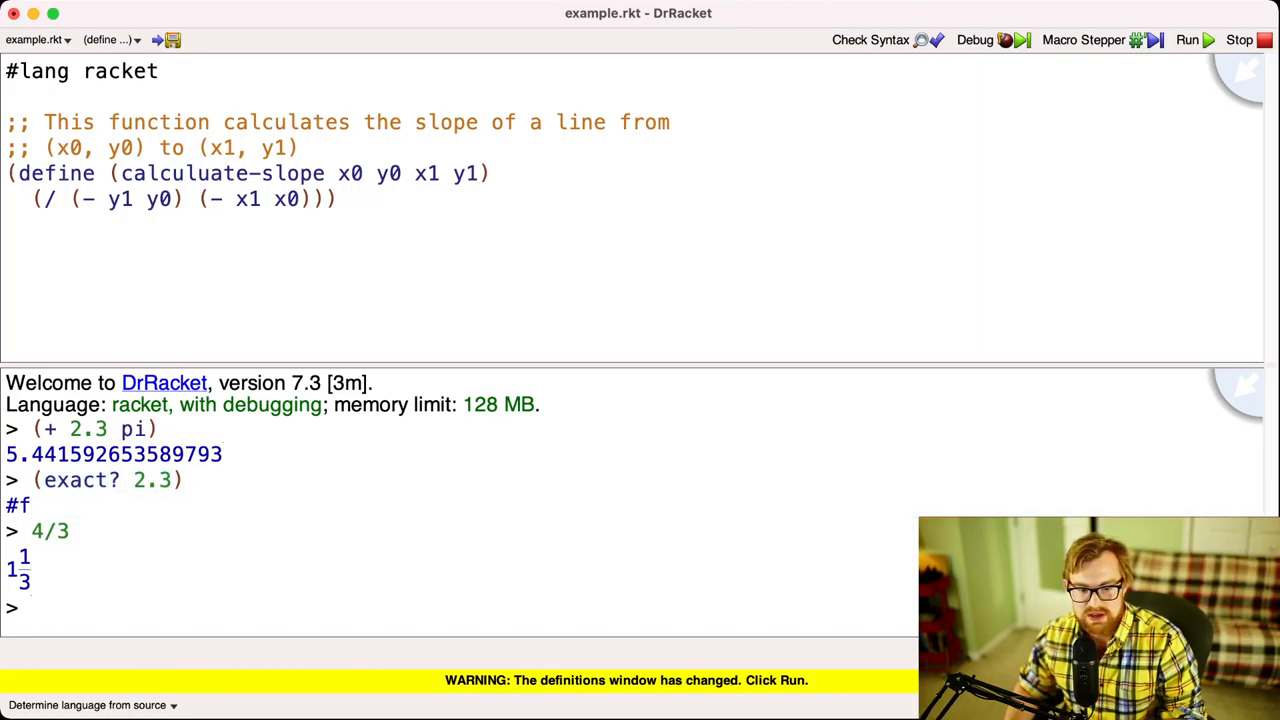
{"action": "key", "text": "shift+alt+Right"}
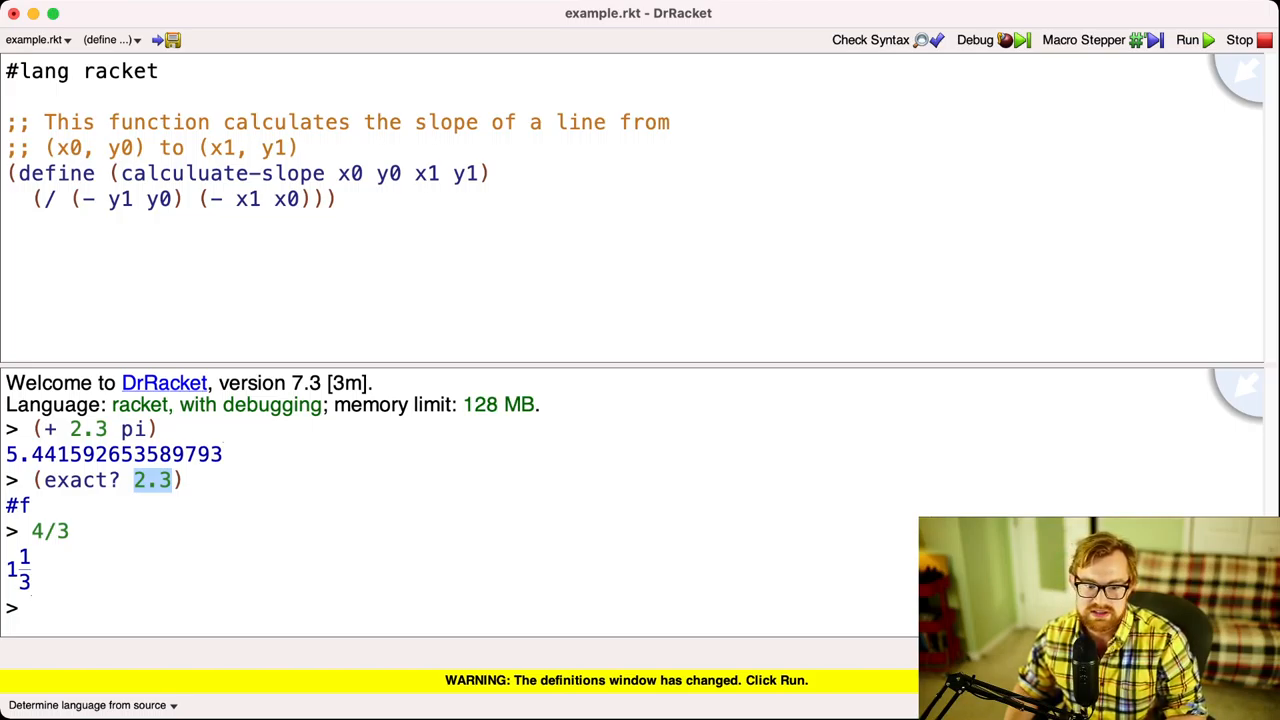
{"action": "key", "text": "Left"}
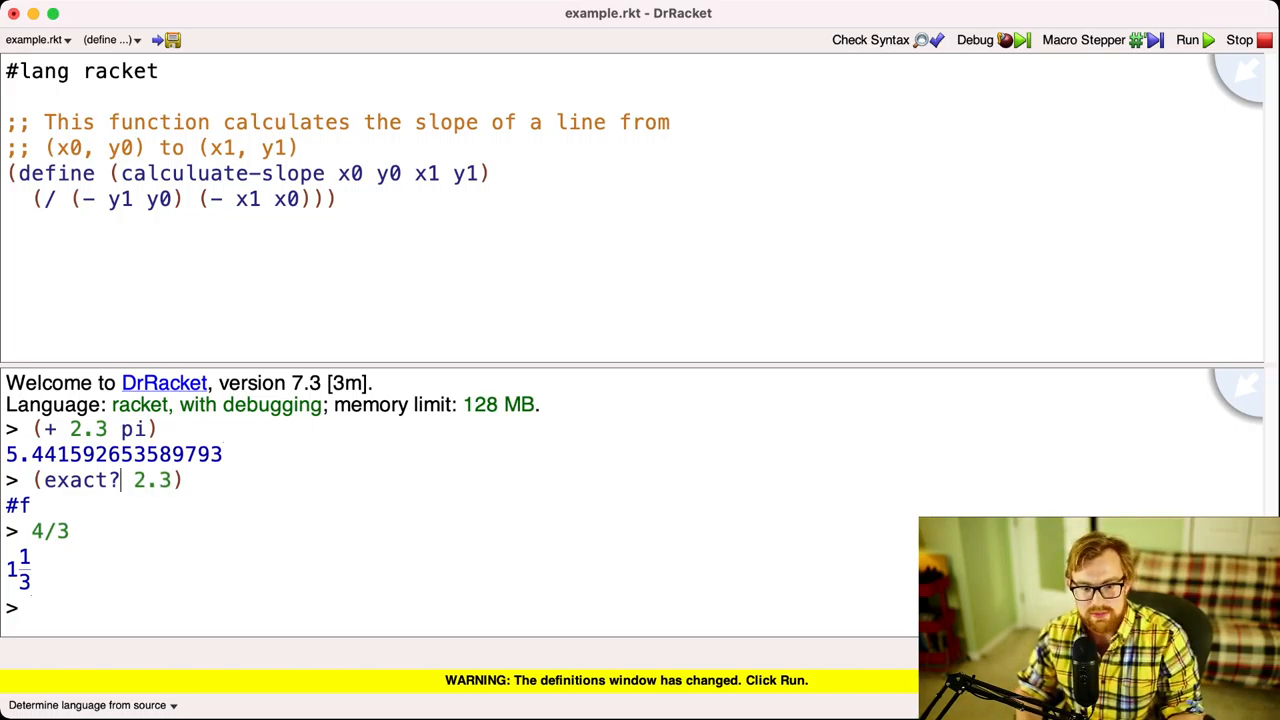
{"action": "key", "text": "alt+shift+Up"}
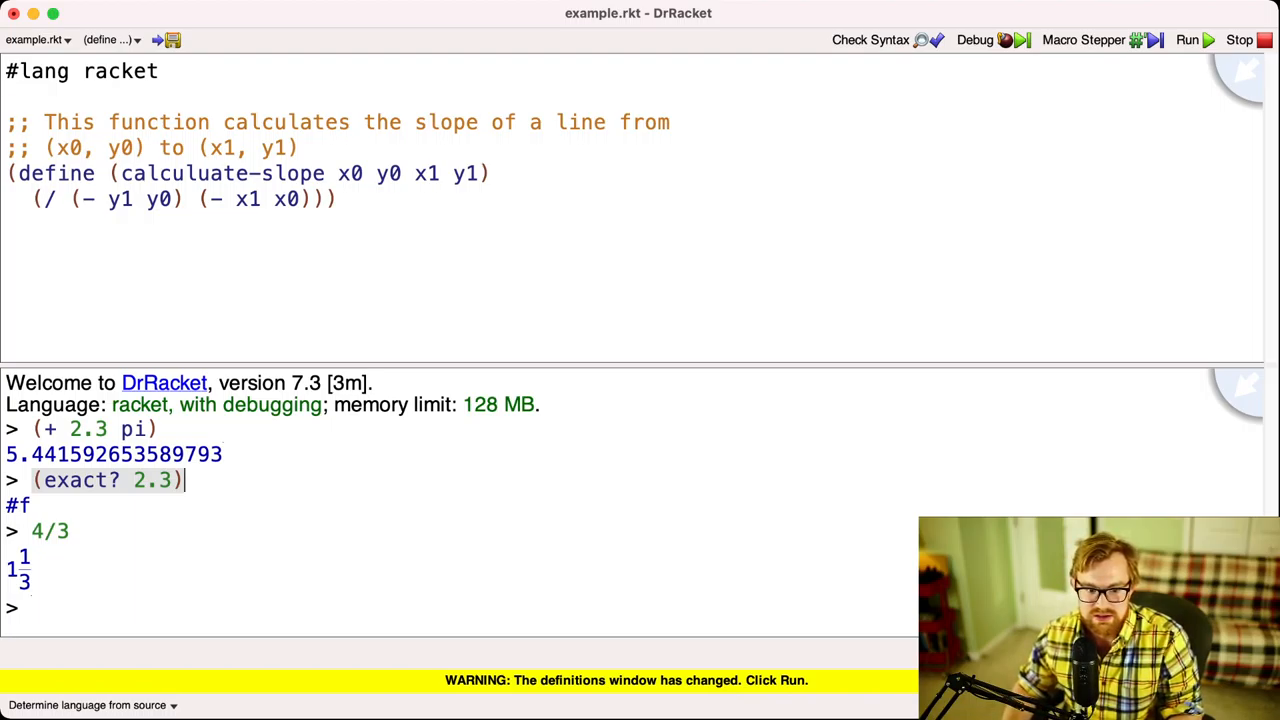
{"action": "key", "text": "Escape"}
{"action": "type", "text": "exac"}
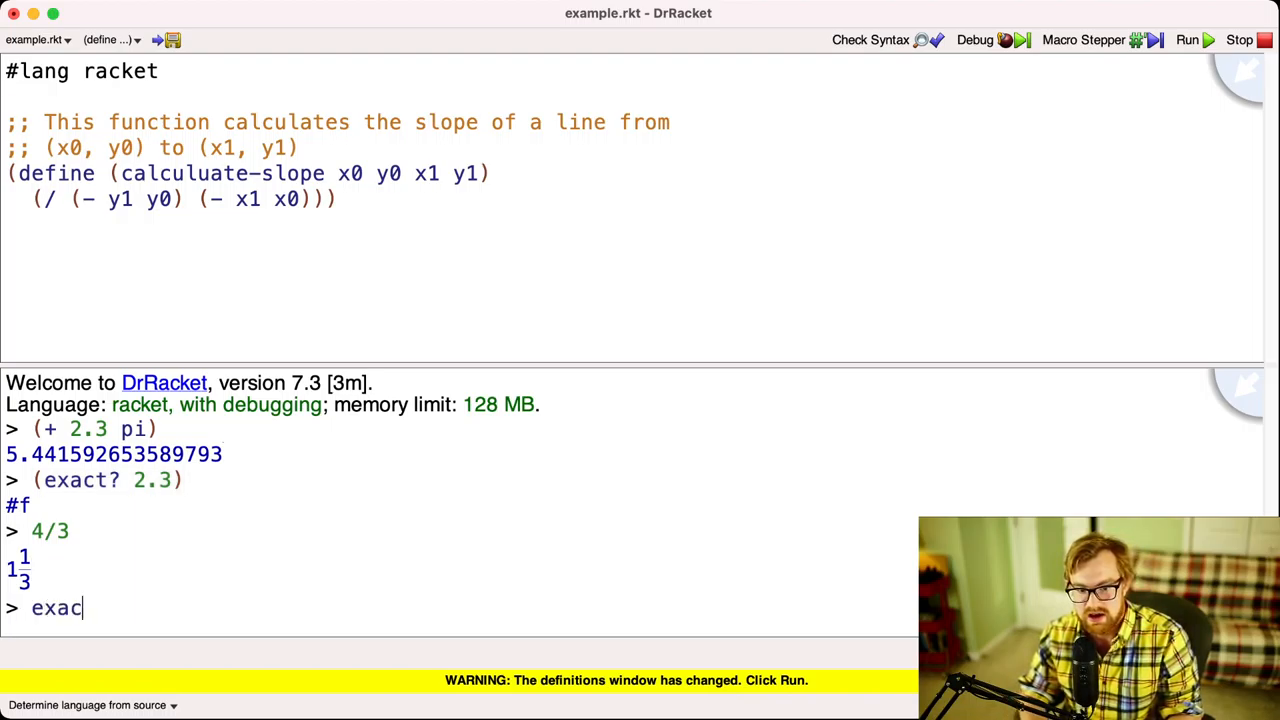
{"action": "type", "text": "t?(2.3)"}
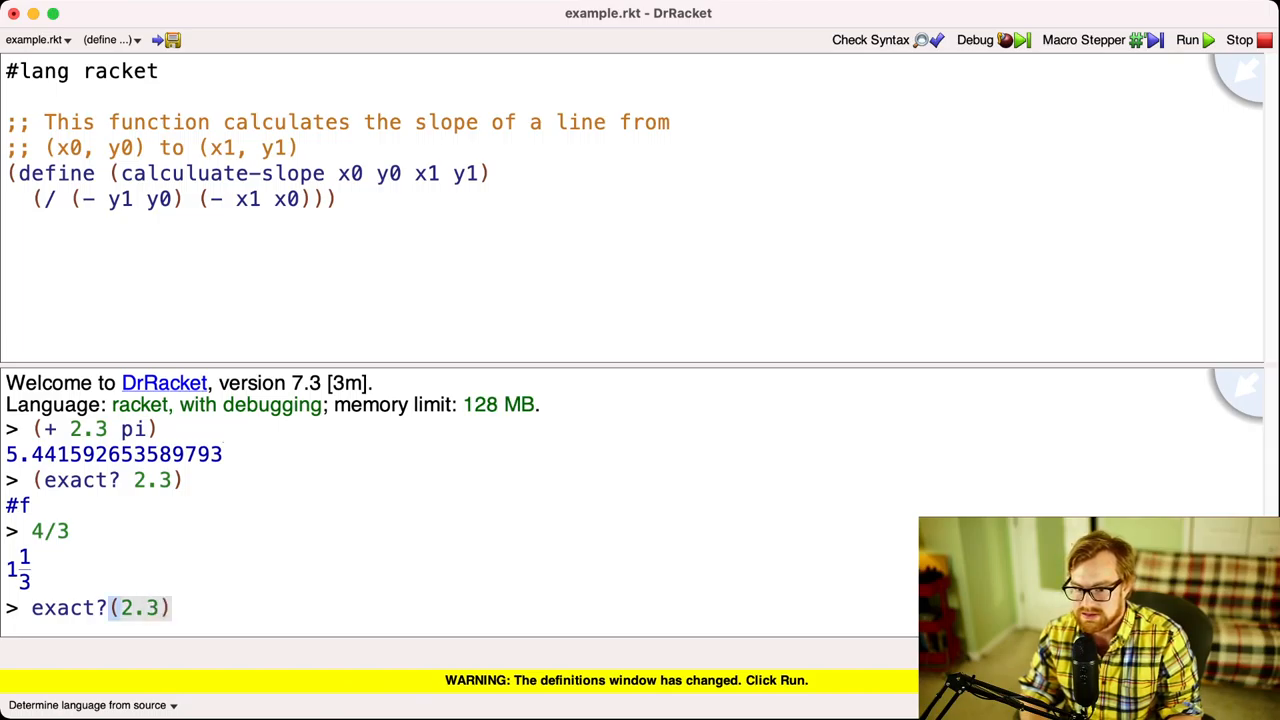
{"action": "type", "text": " ;;"}
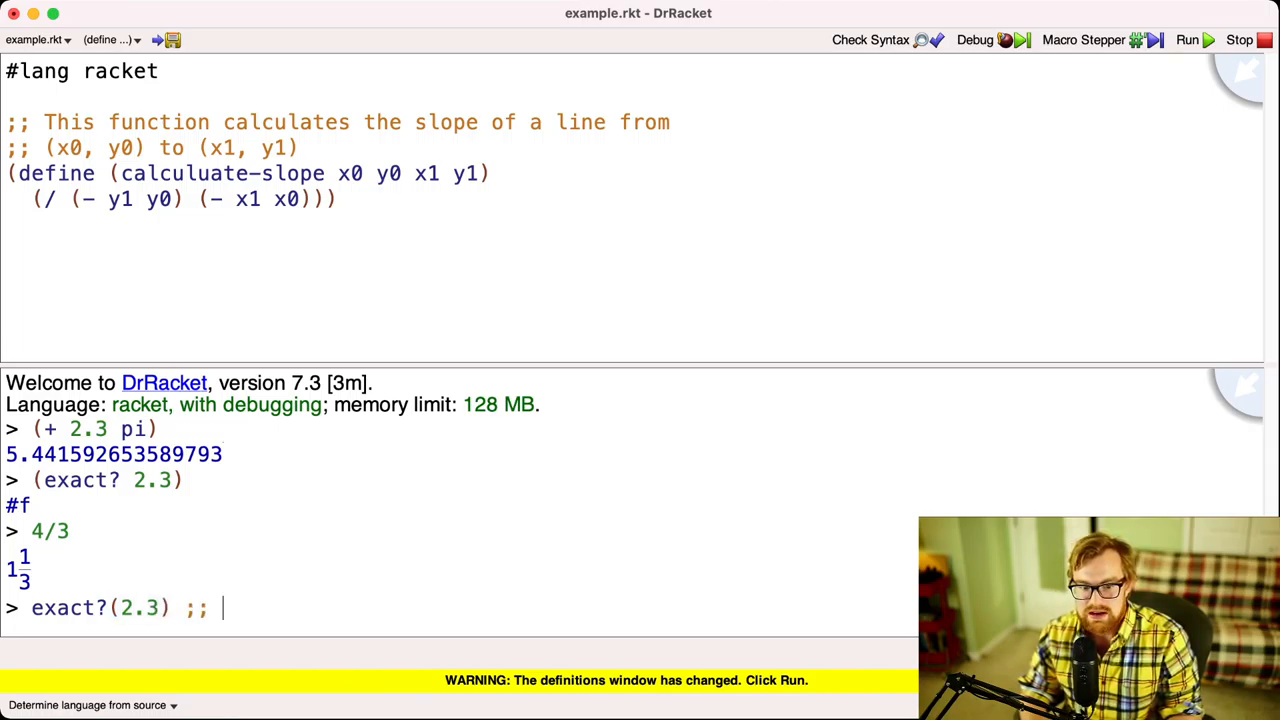
{"action": "key", "text": "Home"}
{"action": "key", "text": "ctrl+k"}
{"action": "type", "text": "("}
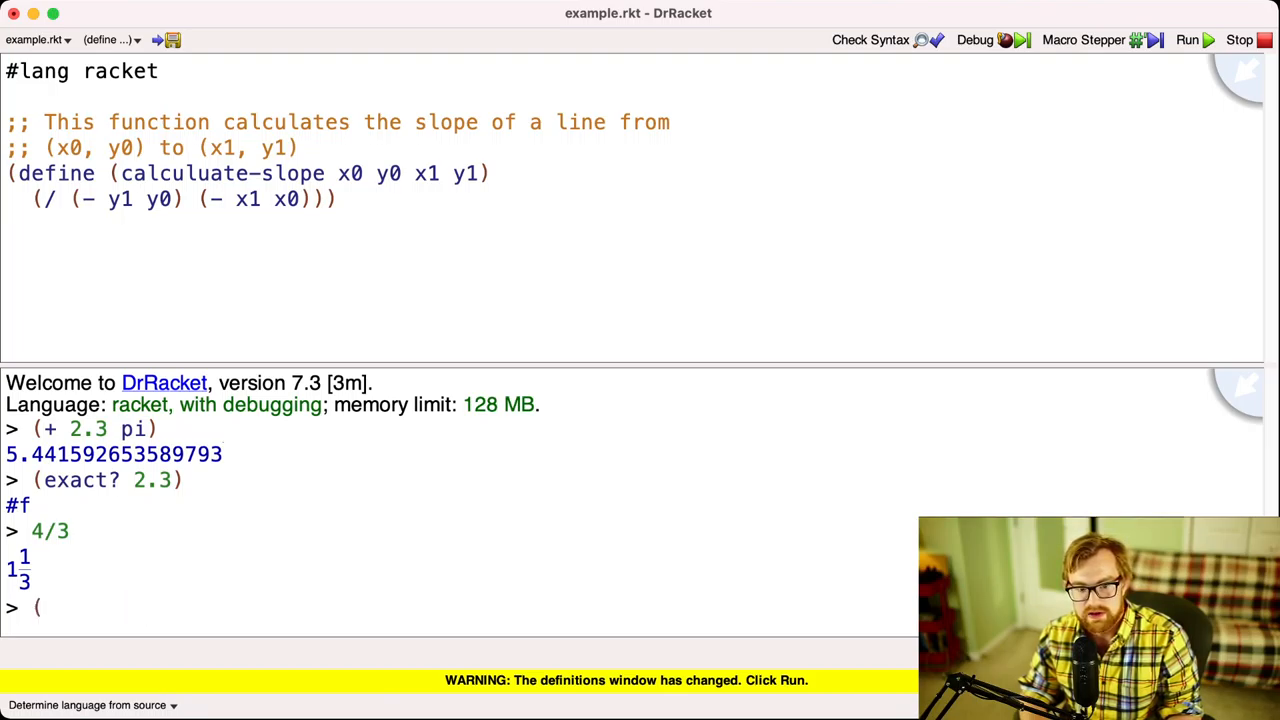
{"action": "type", "text": "exact? "}
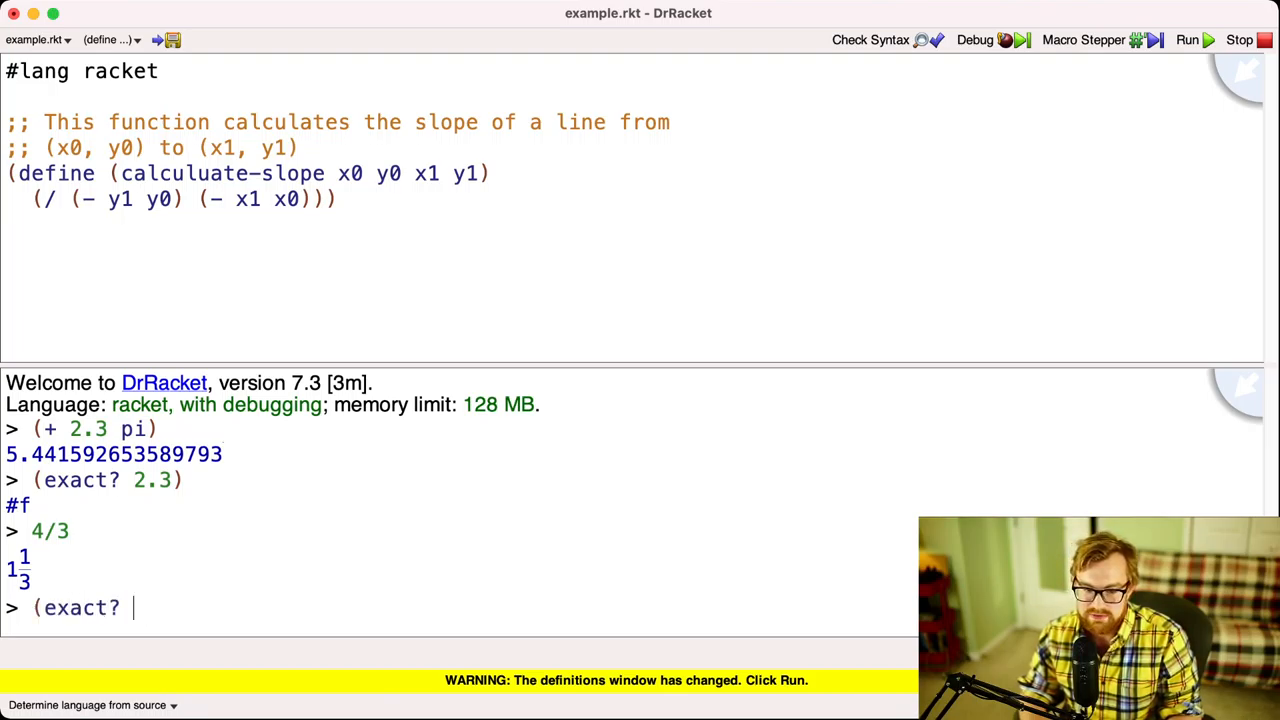
{"action": "type", "text": "2.3)"}
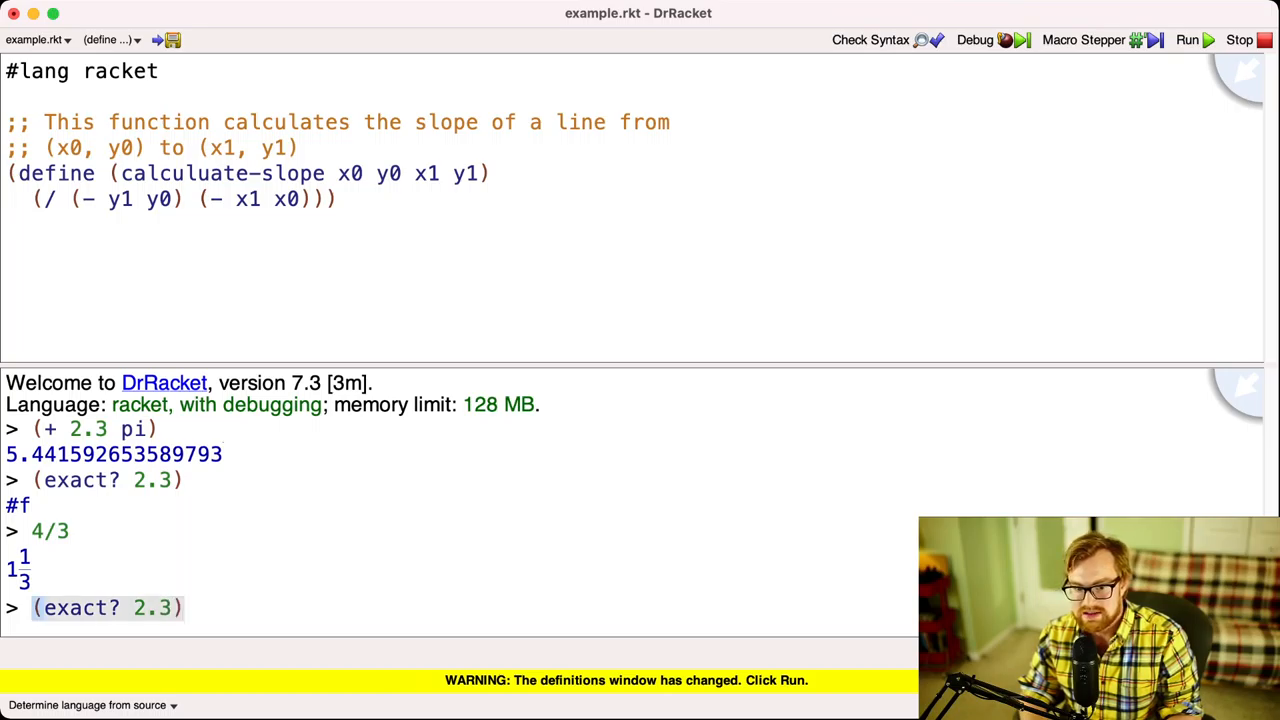
{"action": "key", "text": "Home"}
{"action": "key", "text": "Right"}
{"action": "key", "text": "Left"}
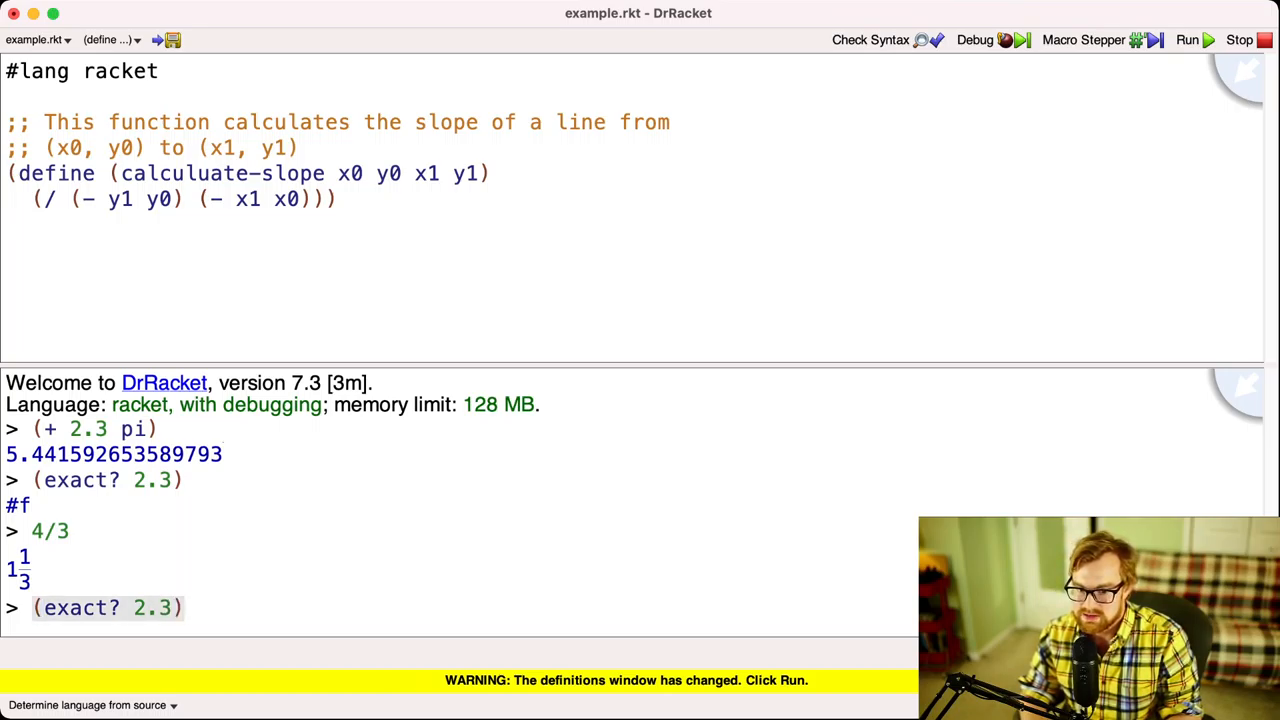
{"action": "key", "text": "End"}
{"action": "type", "text": ";; exa"}
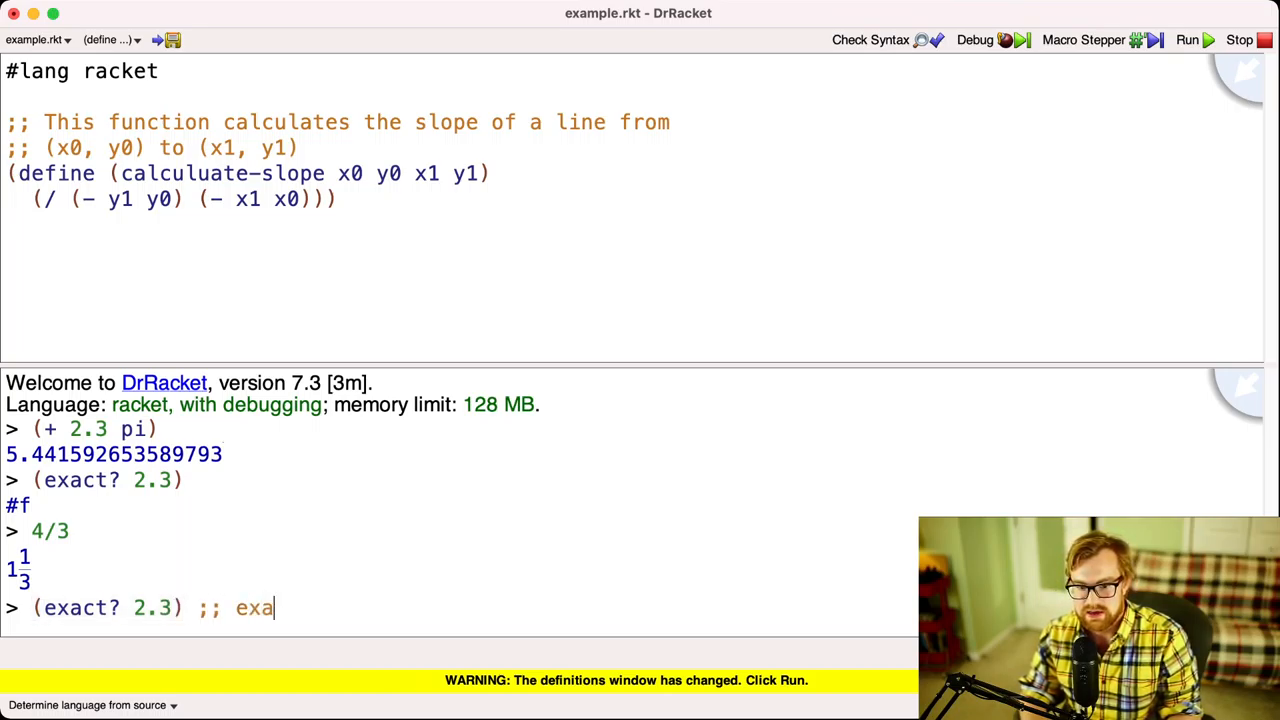
{"action": "type", "text": "ct?(2.3)"}
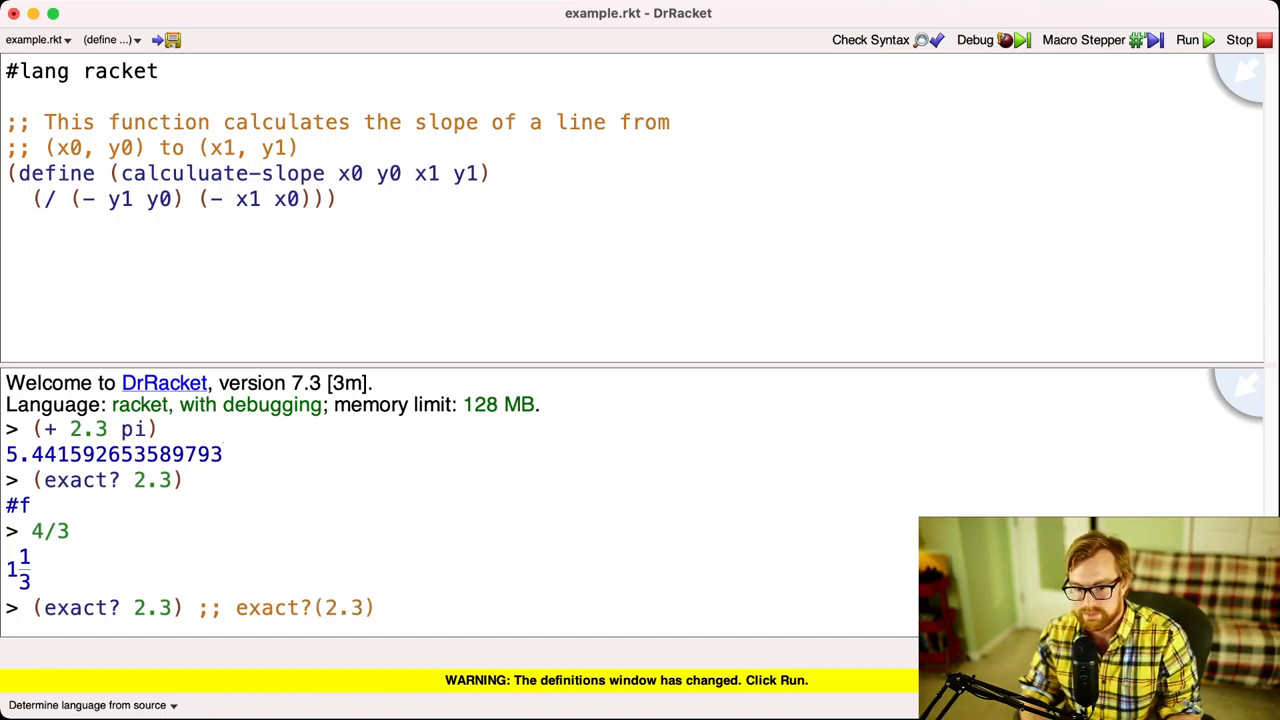
{"action": "key", "text": "Home"}
{"action": "key", "text": "ctrl+k"}
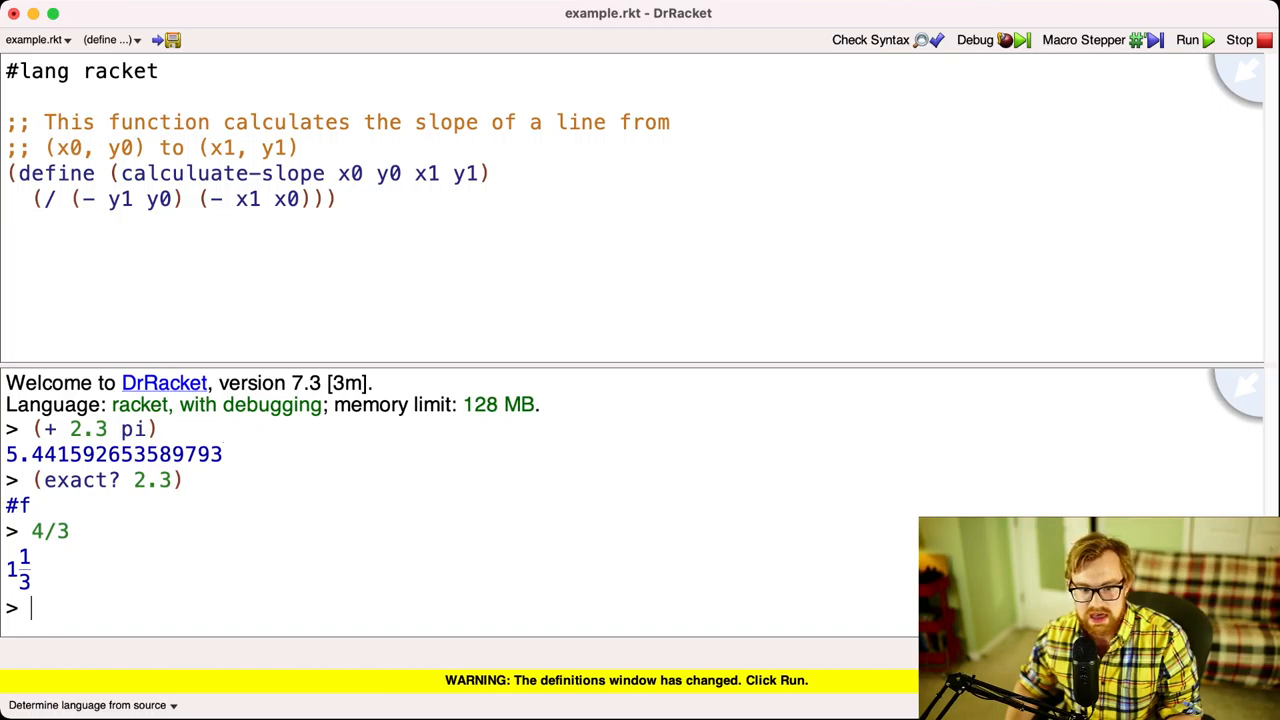
{"action": "mouse_move", "coordinate": [121, 480]}
{"action": "left_mouse_down"}
{"action": "mouse_move", "coordinate": [45, 480]}
{"action": "mouse_move", "coordinate": [109, 480]}
{"action": "left_mouse_up"}
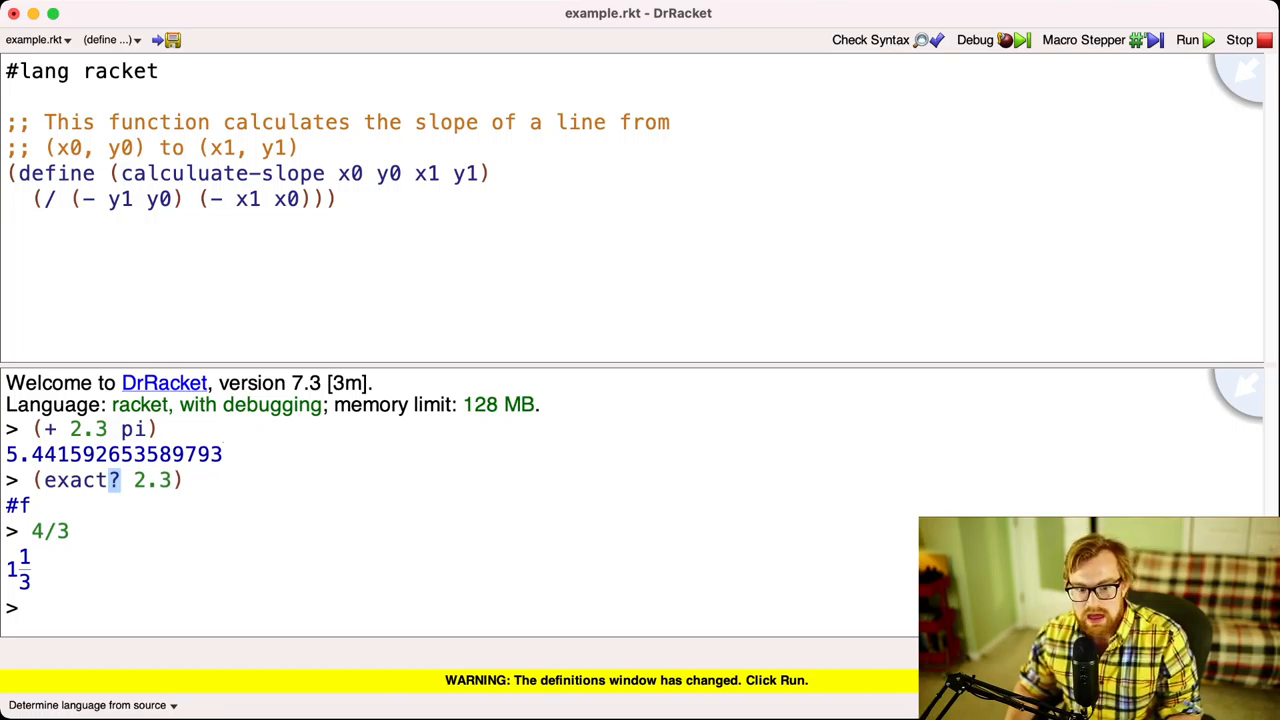
{"action": "key", "text": "shift+Left"}
{"action": "key", "text": "shift+Left"}
{"action": "key", "text": "shift+Left"}
{"action": "key", "text": "shift+Left"}
{"action": "key", "text": "shift+Left"}
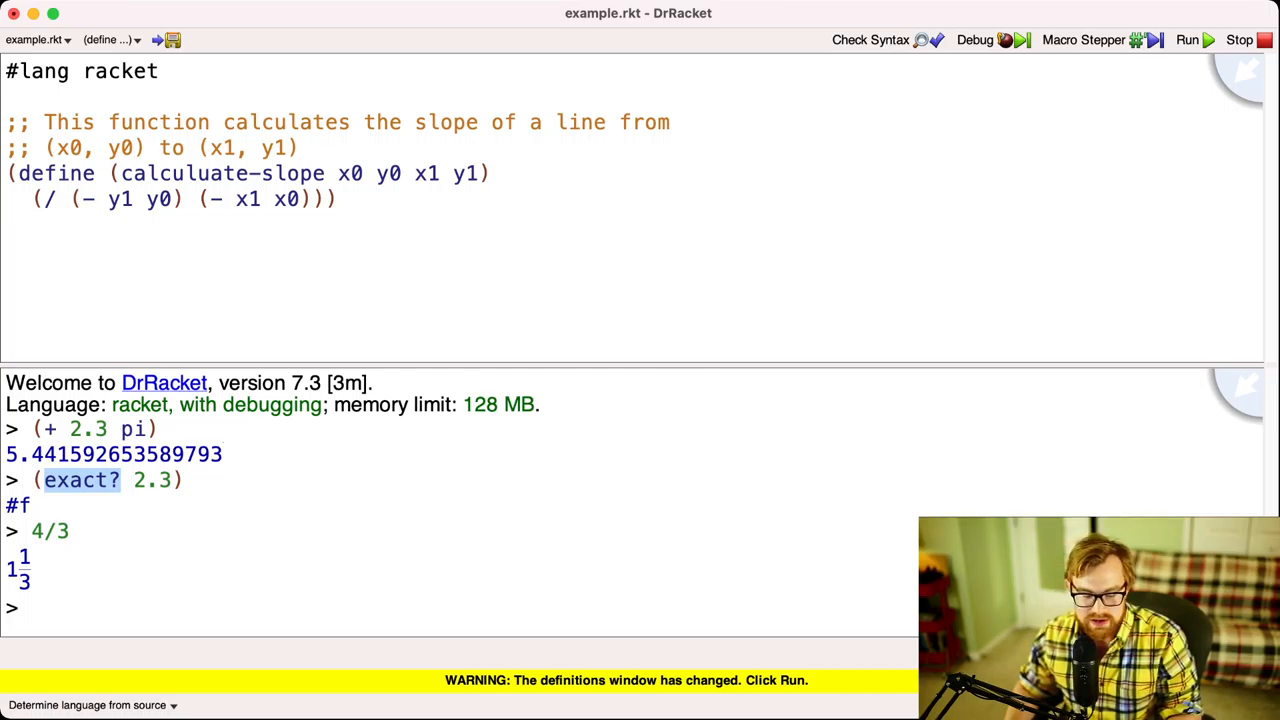
{"action": "key", "text": "Left"}
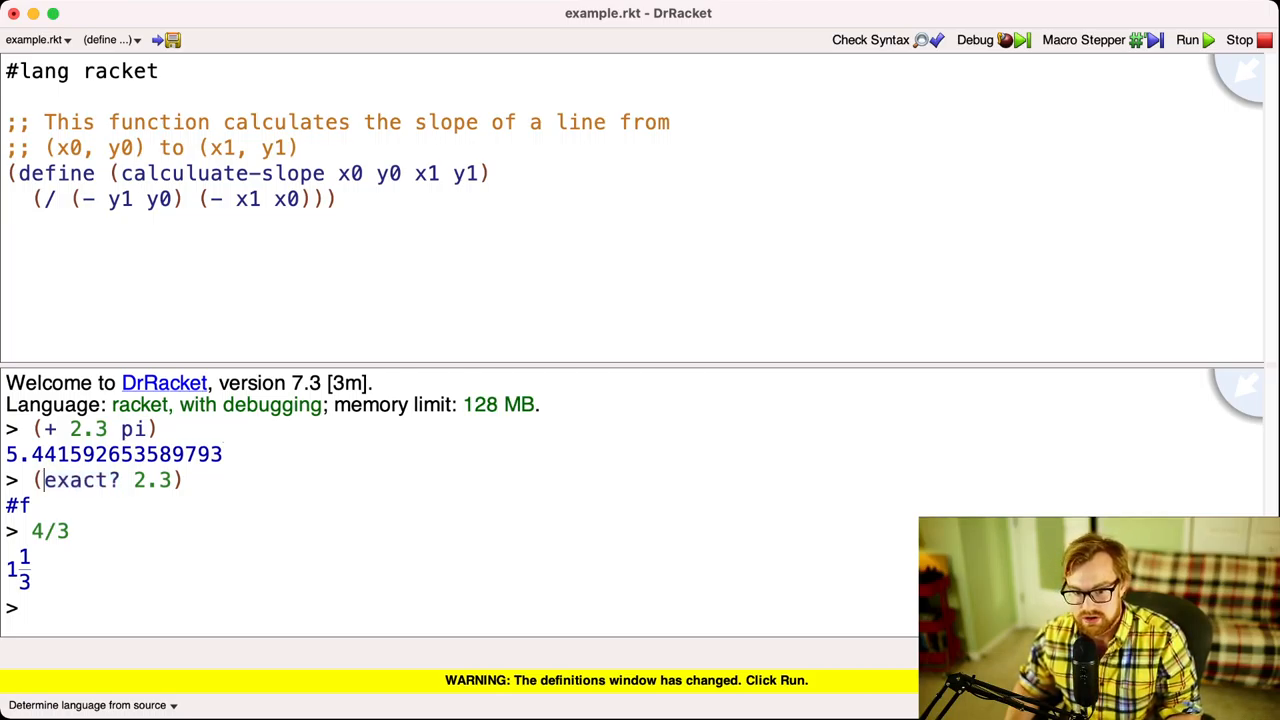
{"action": "key", "text": "super+Tab"}
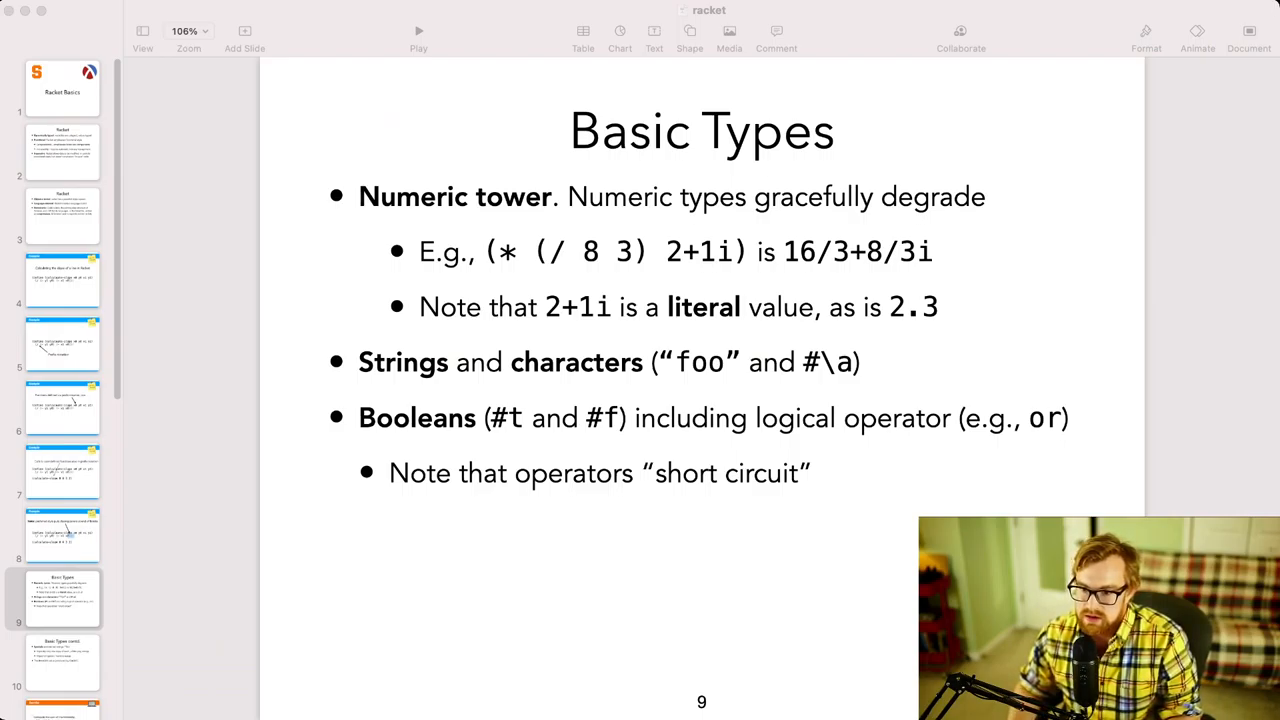
{"action": "key", "text": "super+Tab"}
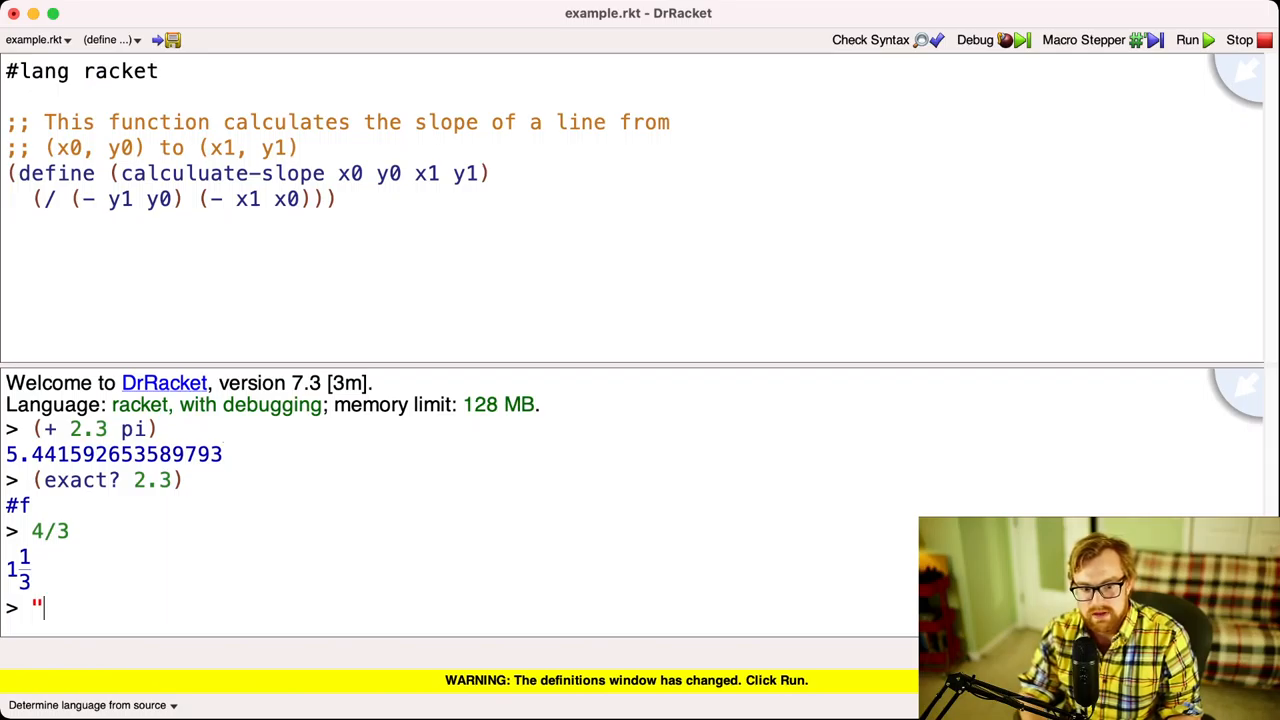
{"action": "type", "text": "\"Hello\""}
Step: Evaluate the string "Hello" and the character #\a in the interactions pane
{"action": "key", "text": "Return"}
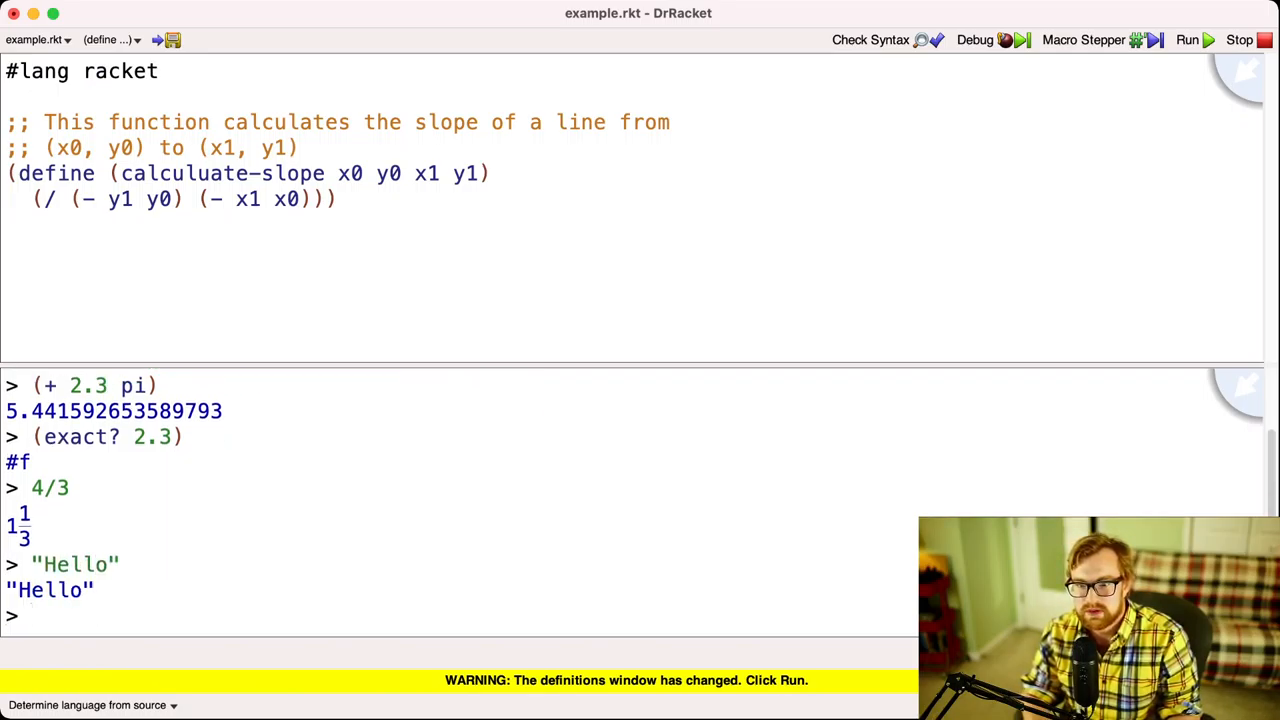
{"action": "key", "text": "super+Tab"}
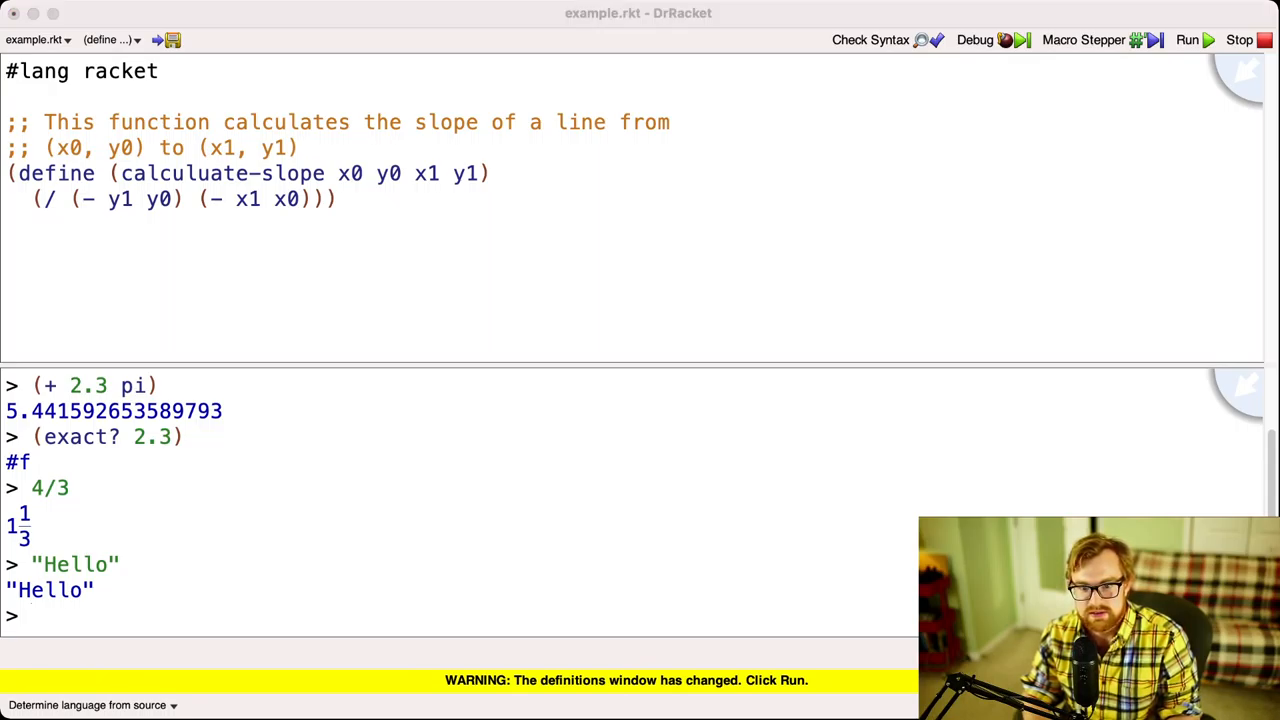
{"action": "key", "text": "super+Tab"}
{"action": "type", "text": "#\\"}
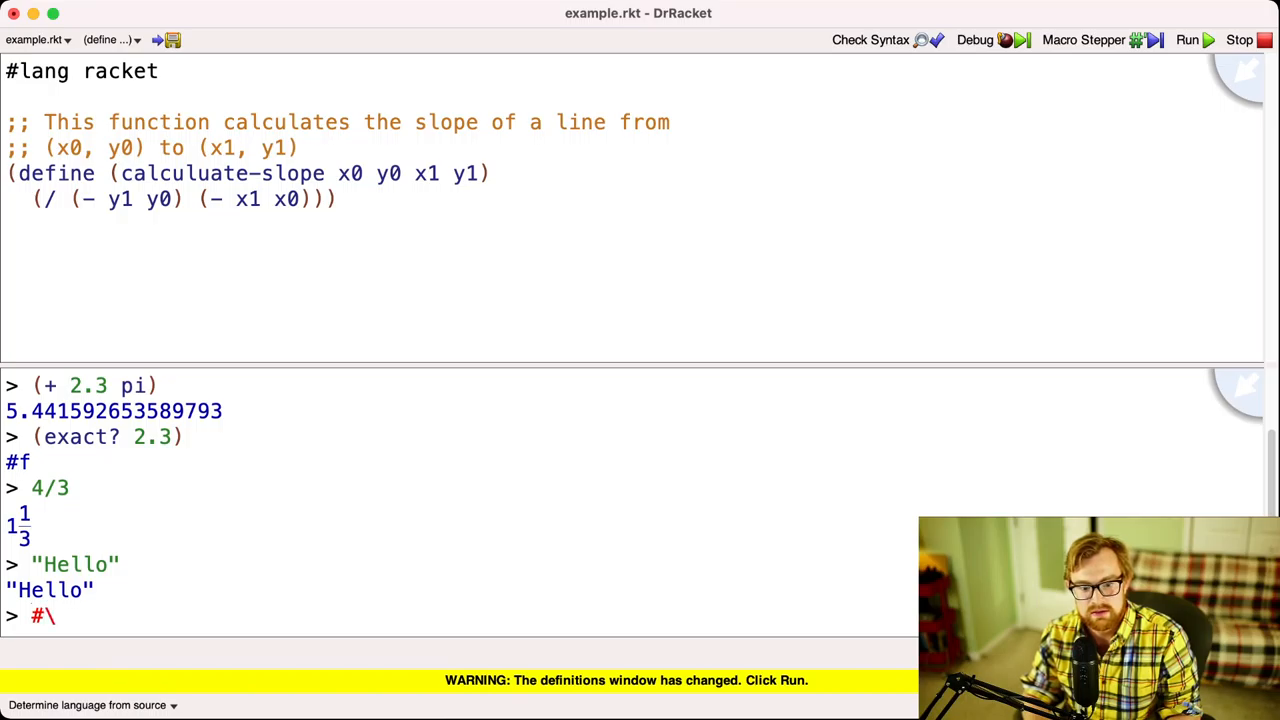
{"action": "type", "text": "a"}
{"action": "key", "text": "Return"}
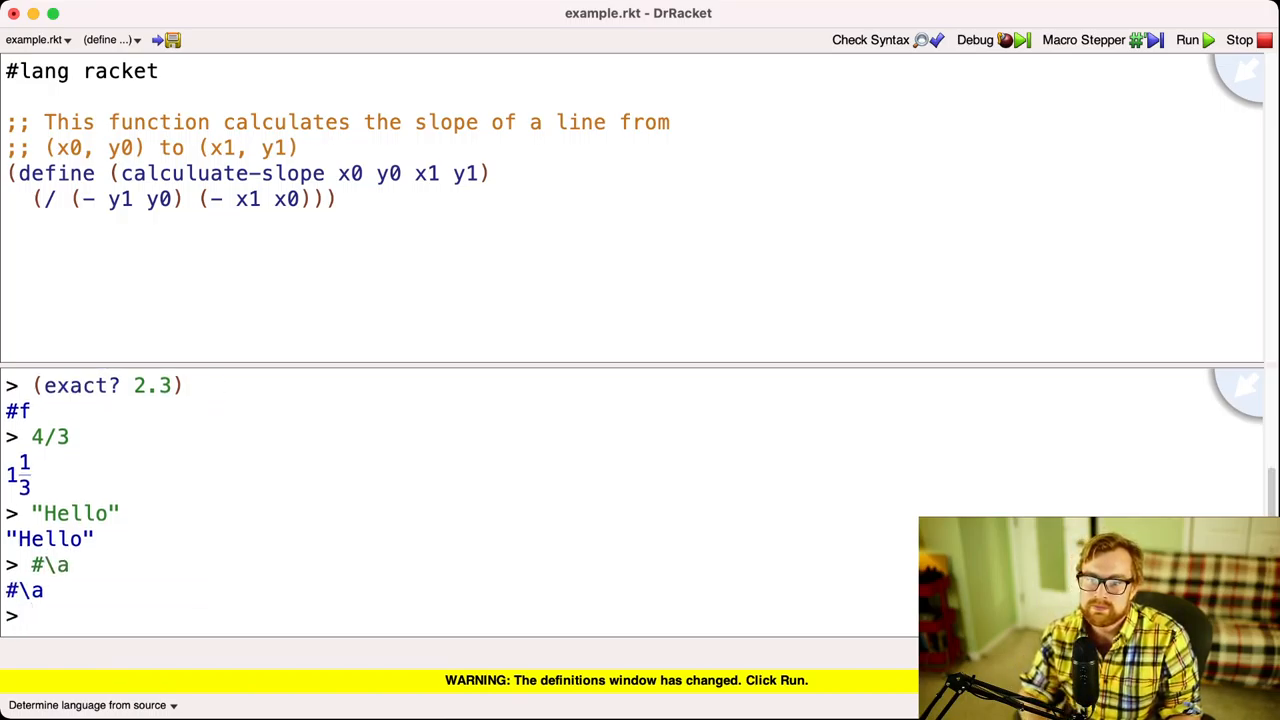
{"action": "key", "text": "super+Tab"}
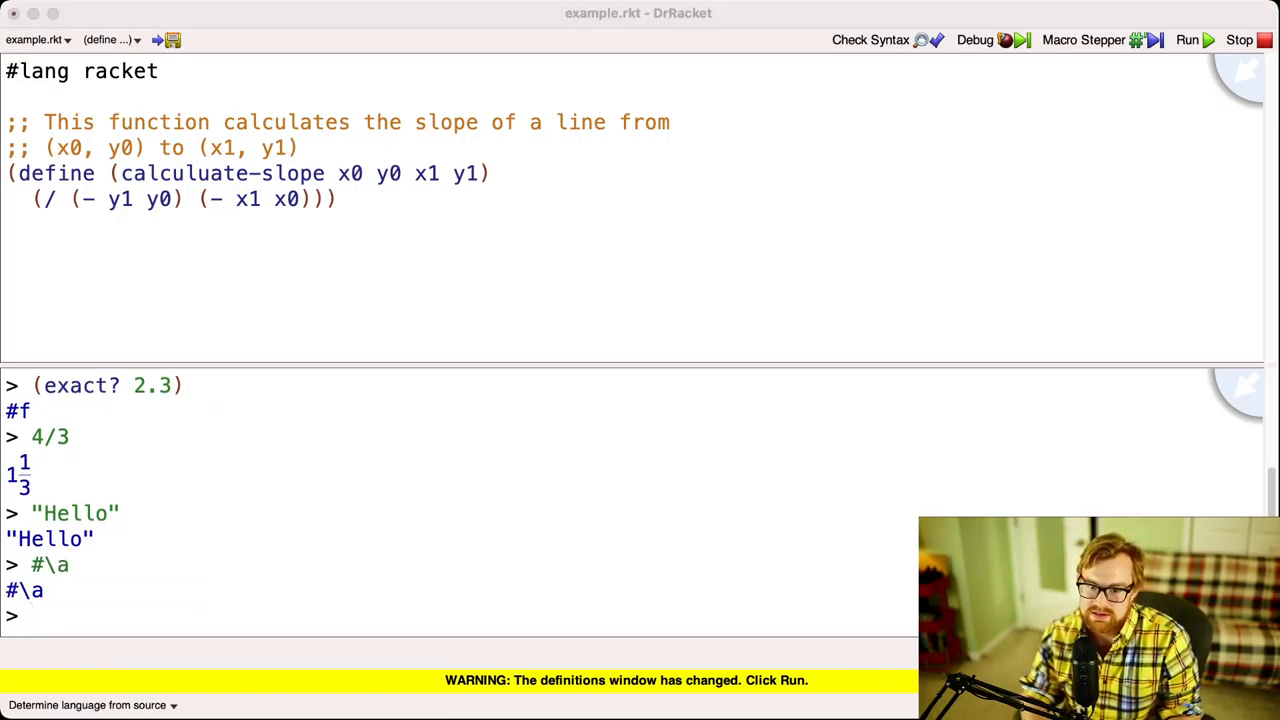
{"action": "key", "text": "super+Tab"}
{"action": "type", "text": "#"}
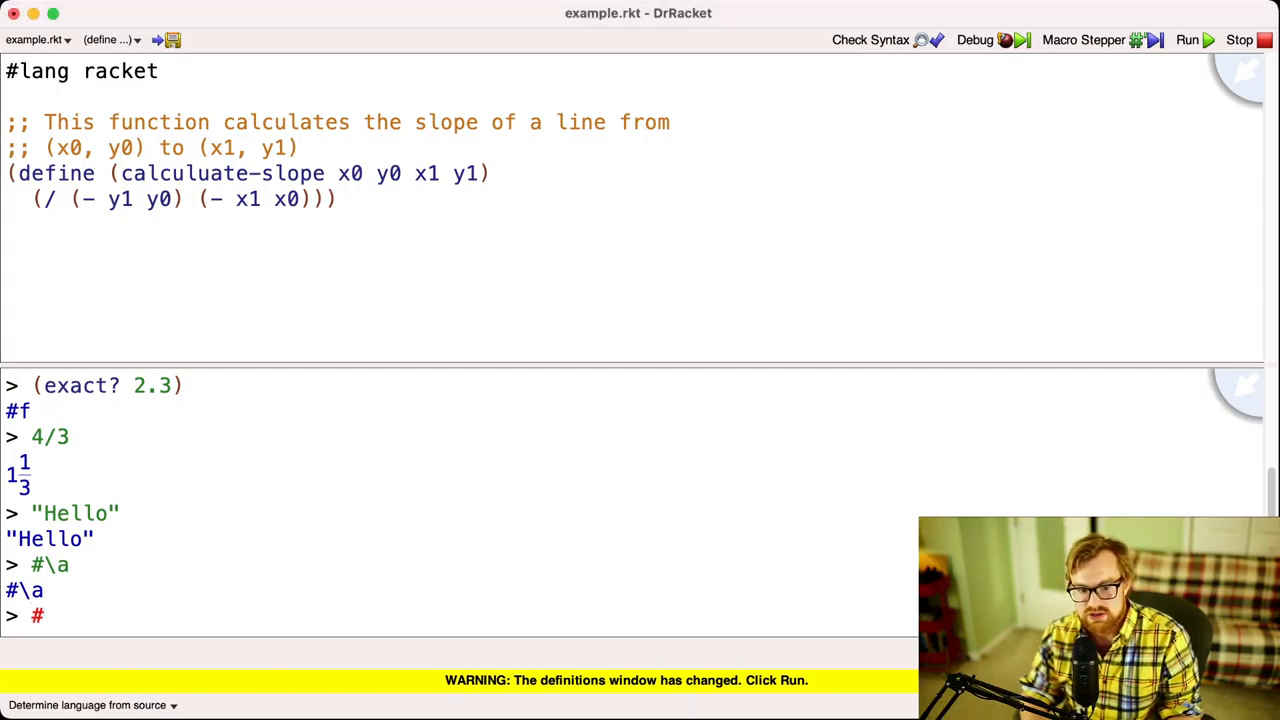
{"action": "type", "text": "t"}
Step: Evaluate the boolean literals #t and #f so each echoes back
{"action": "key", "text": "Return"}
{"action": "type", "text": "#f"}
{"action": "key", "text": "Return"}
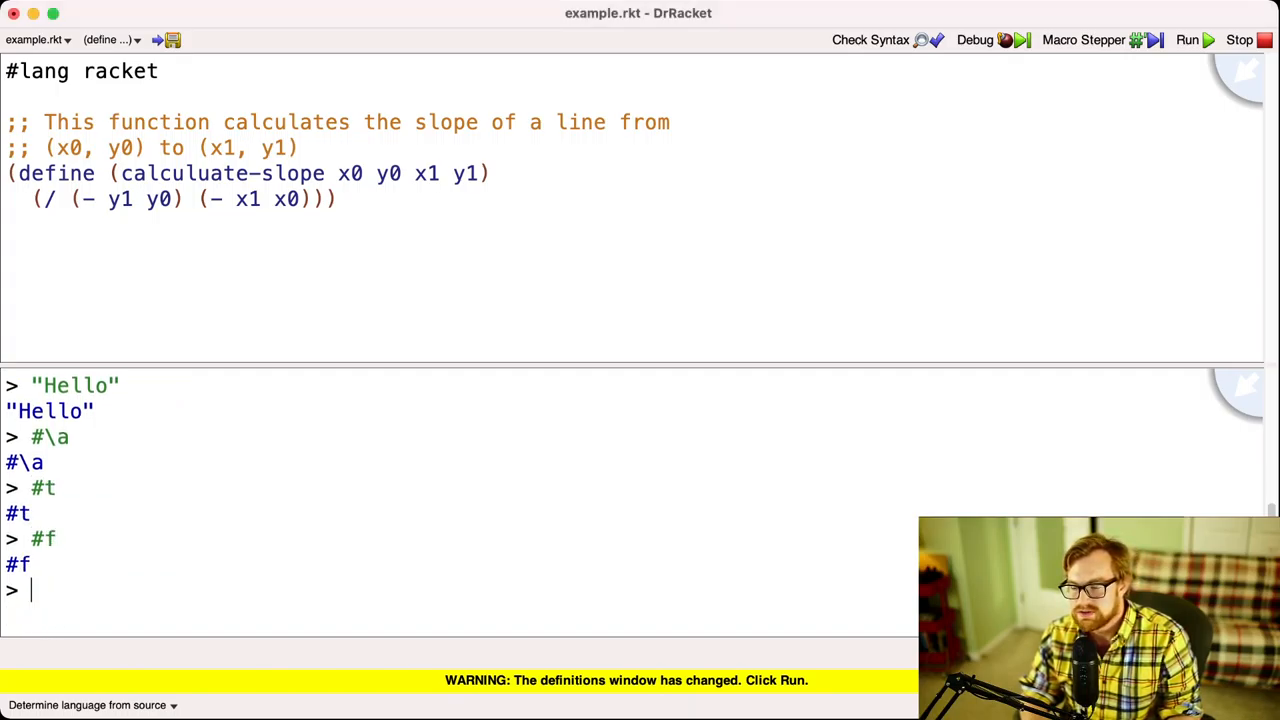
{"action": "key", "text": "super+Tab"}
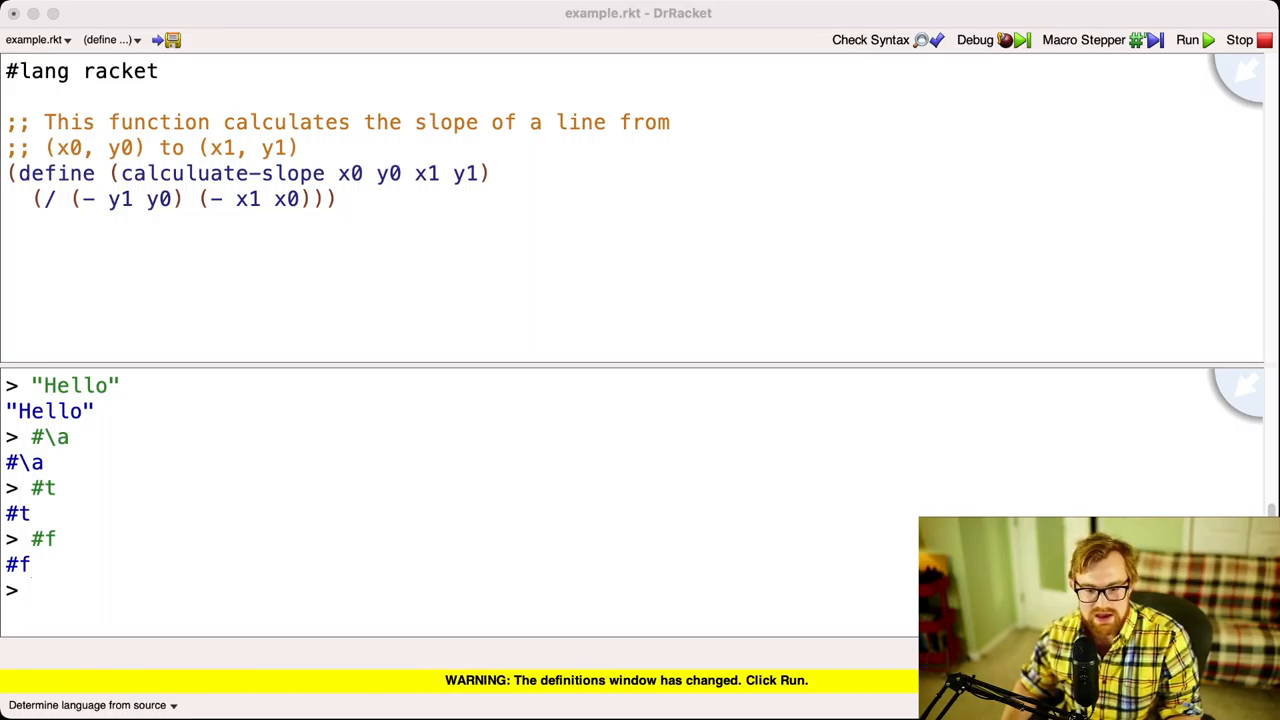
Step: Evaluate (and #t #t) giving #t and (and #f #t) giving #f at the REPL
{"action": "key", "text": "super+Tab"}
{"action": "type", "text": "(an"}
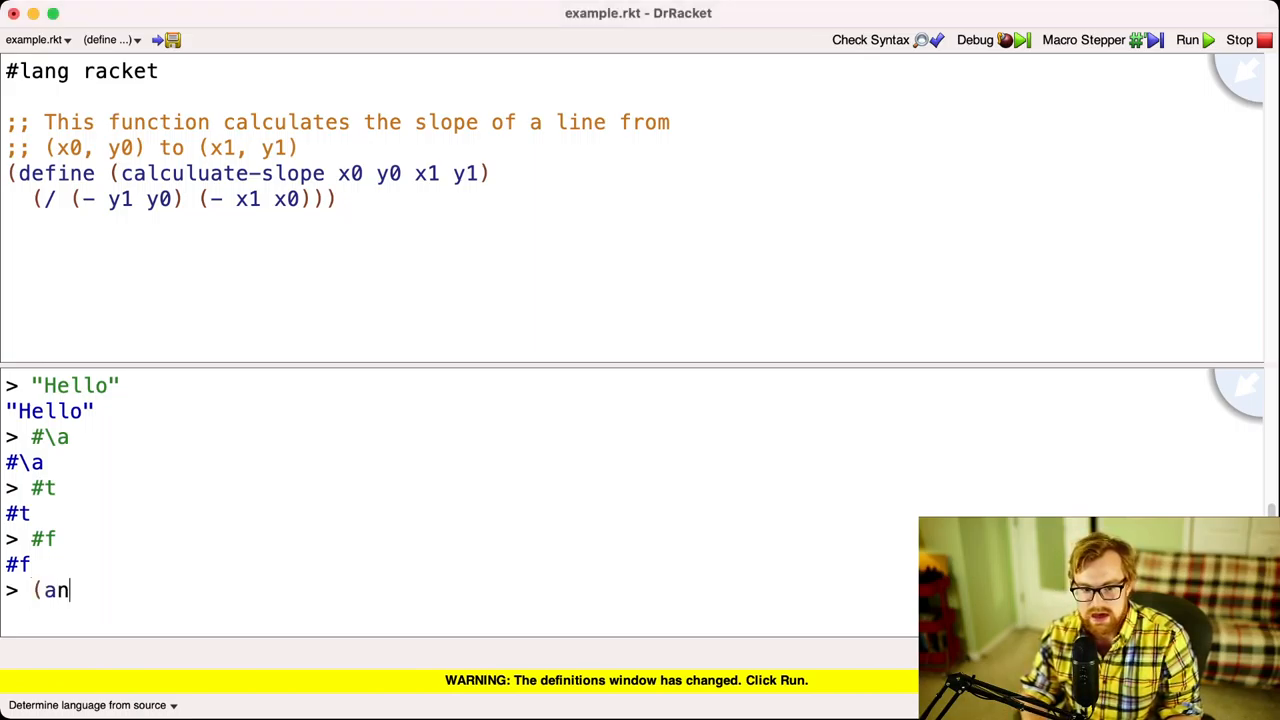
{"action": "type", "text": "d #t #t)"}
{"action": "key", "text": "Return"}
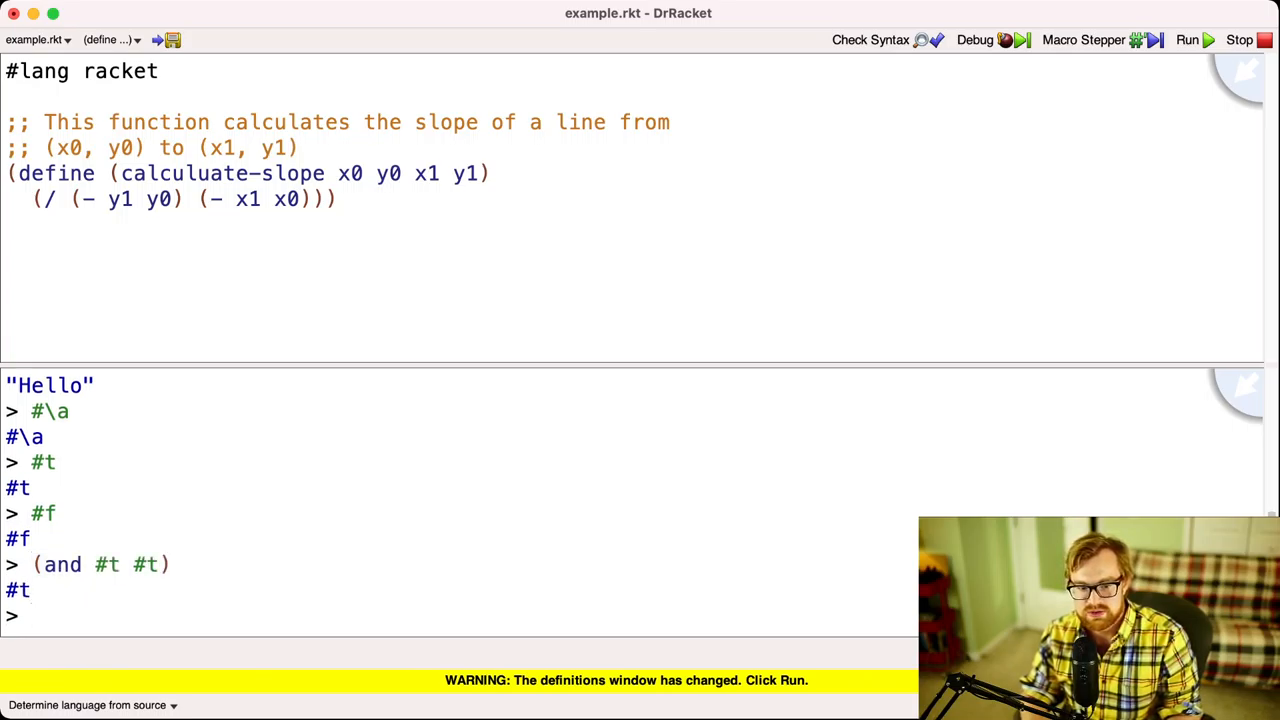
{"action": "type", "text": "(and #f "}
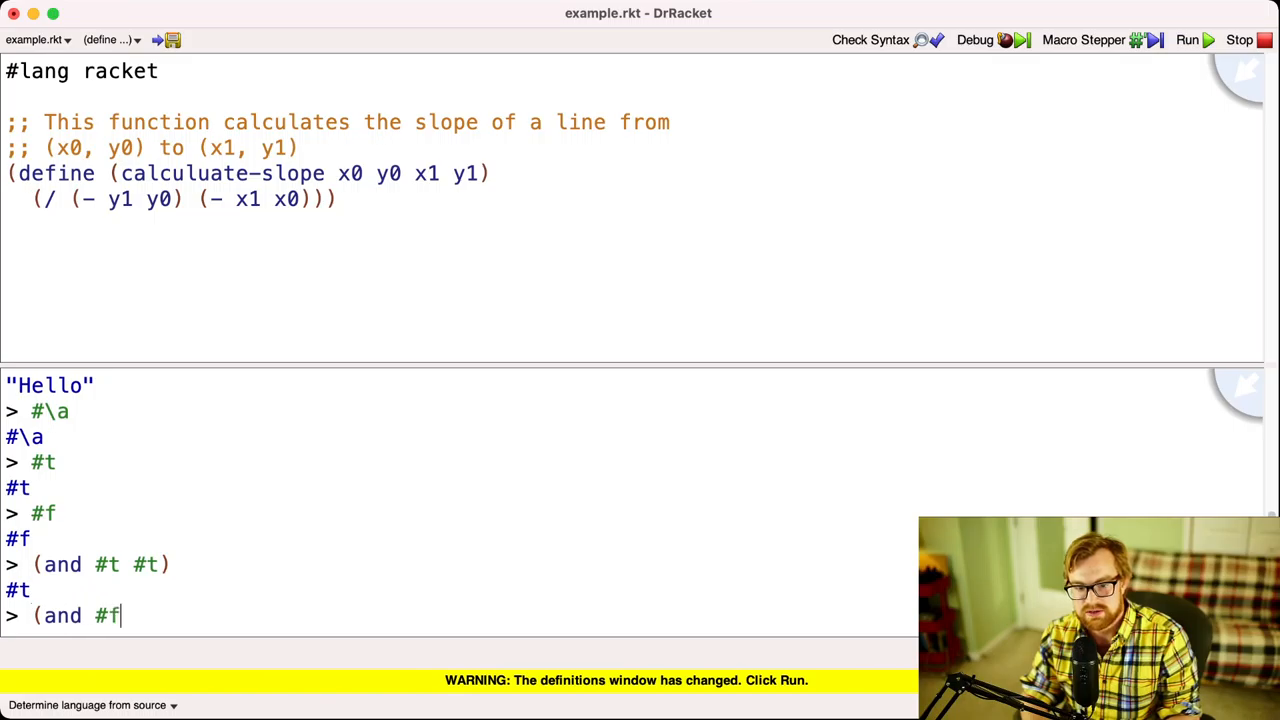
{"action": "type", "text": "#t)"}
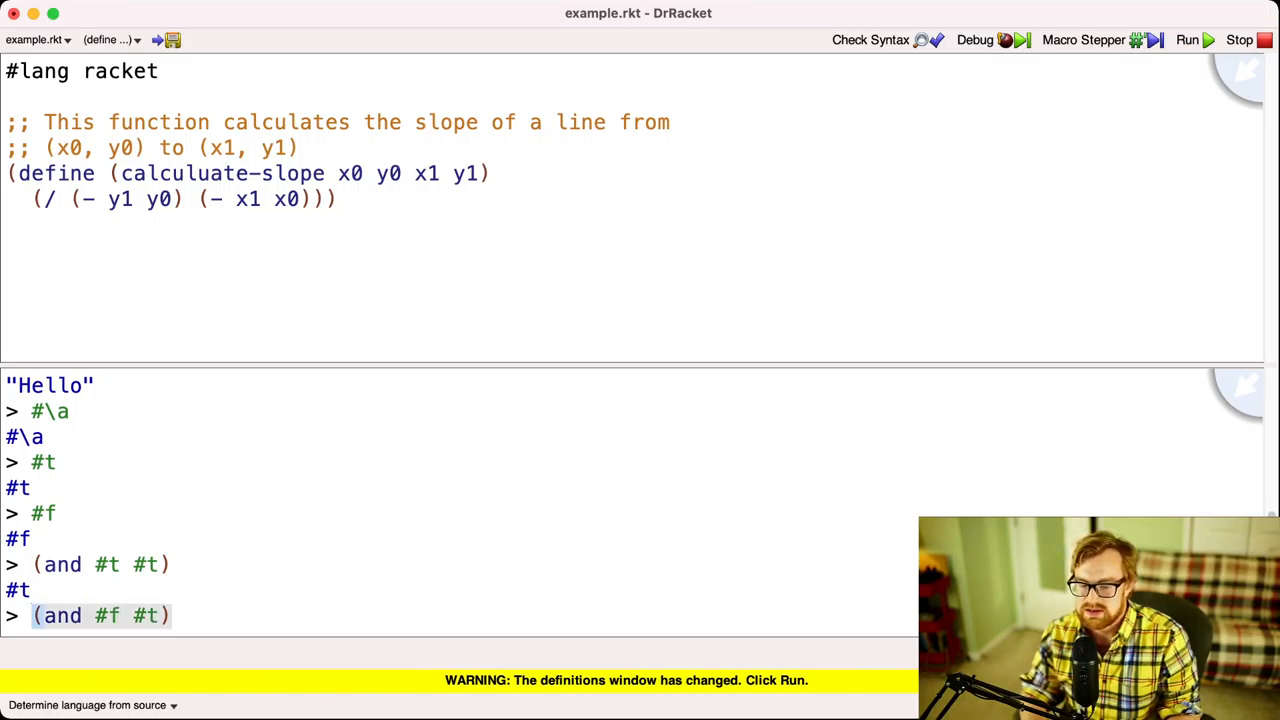
{"action": "key", "text": "Return"}
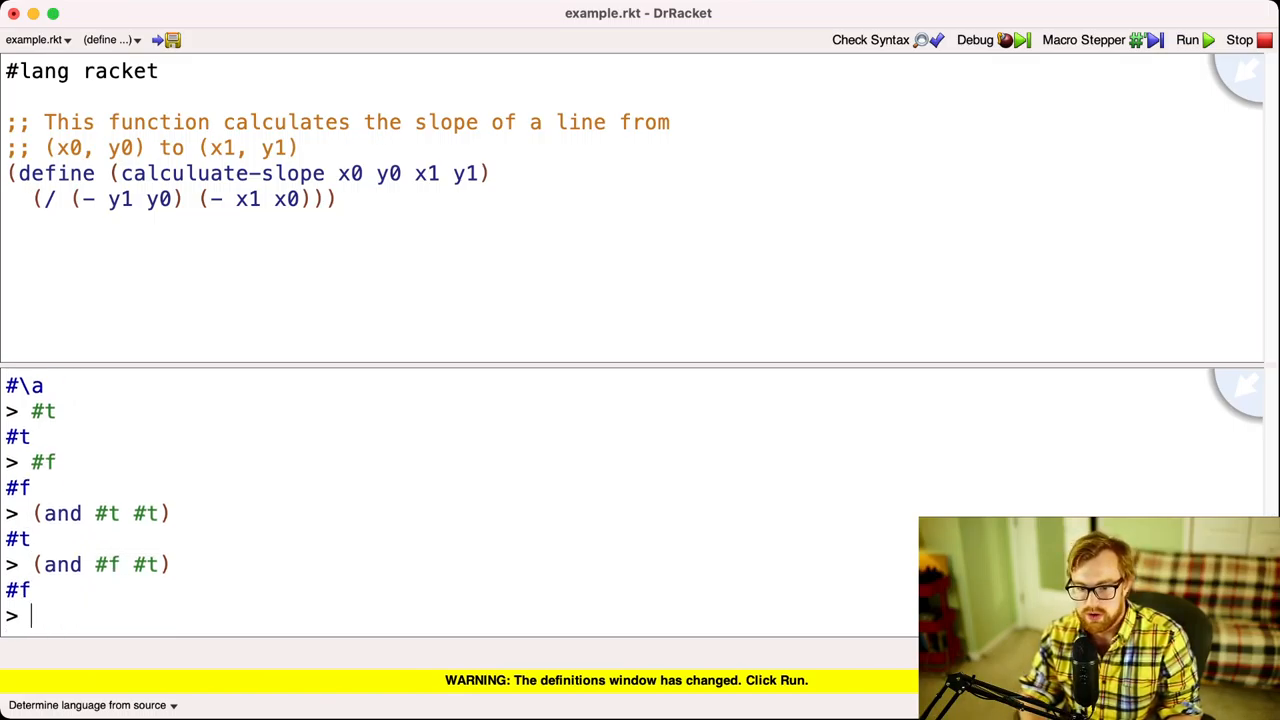
{"action": "type", "text": "("}
{"action": "key", "text": "BackSpace"}
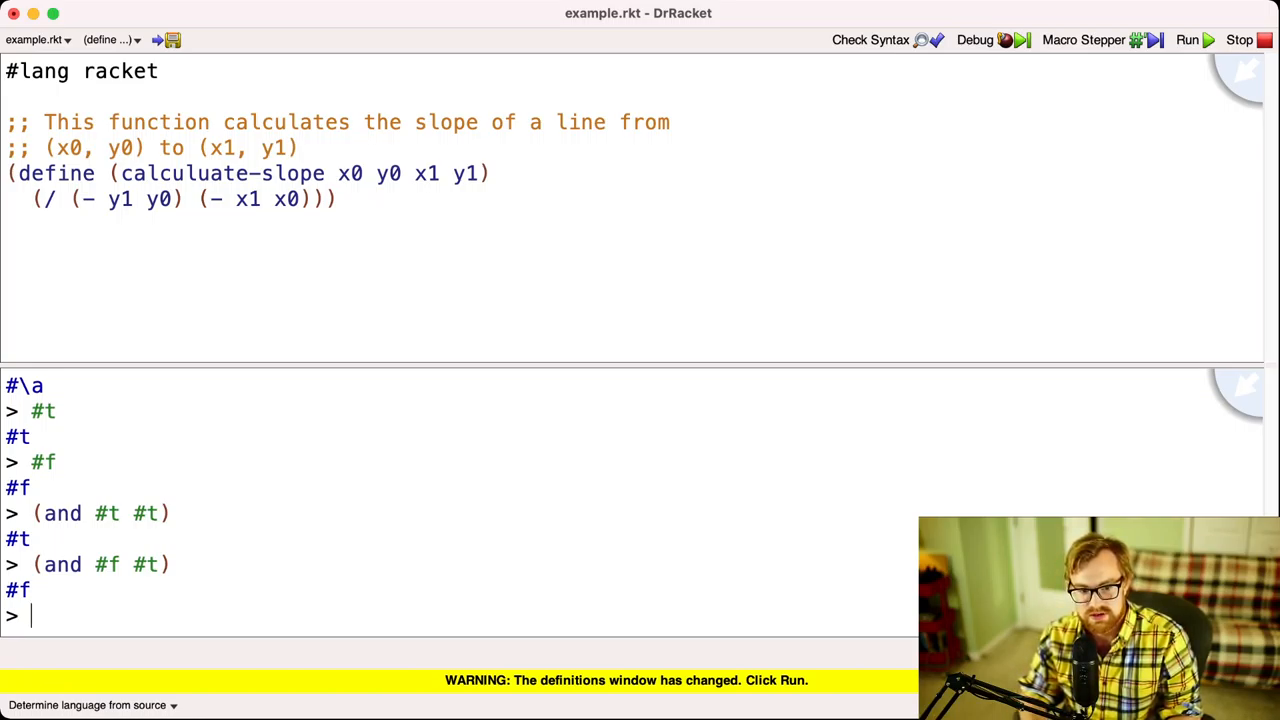
{"action": "type", "text": "\"he"}
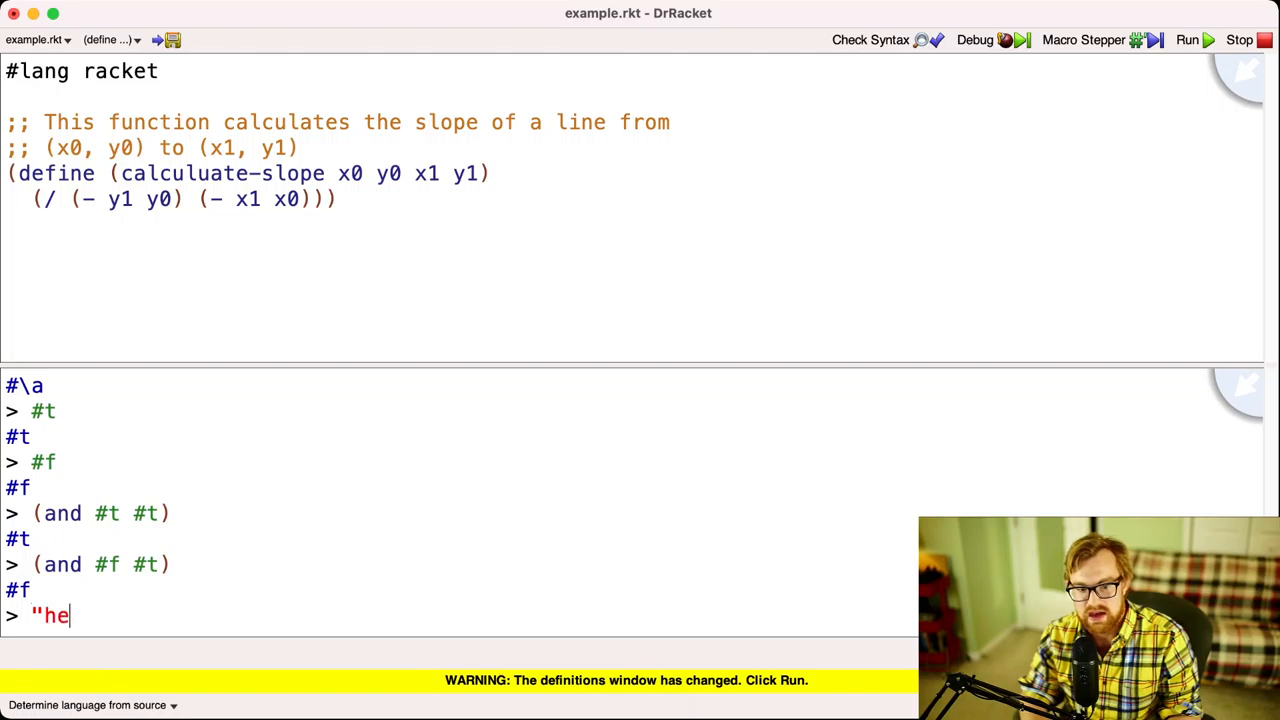
{"action": "type", "text": "llo\""}
Step: Evaluate "hello", 'hello and (equal? "hello" 'hello) giving #f, then clear the leftover string
{"action": "key", "text": "Return"}
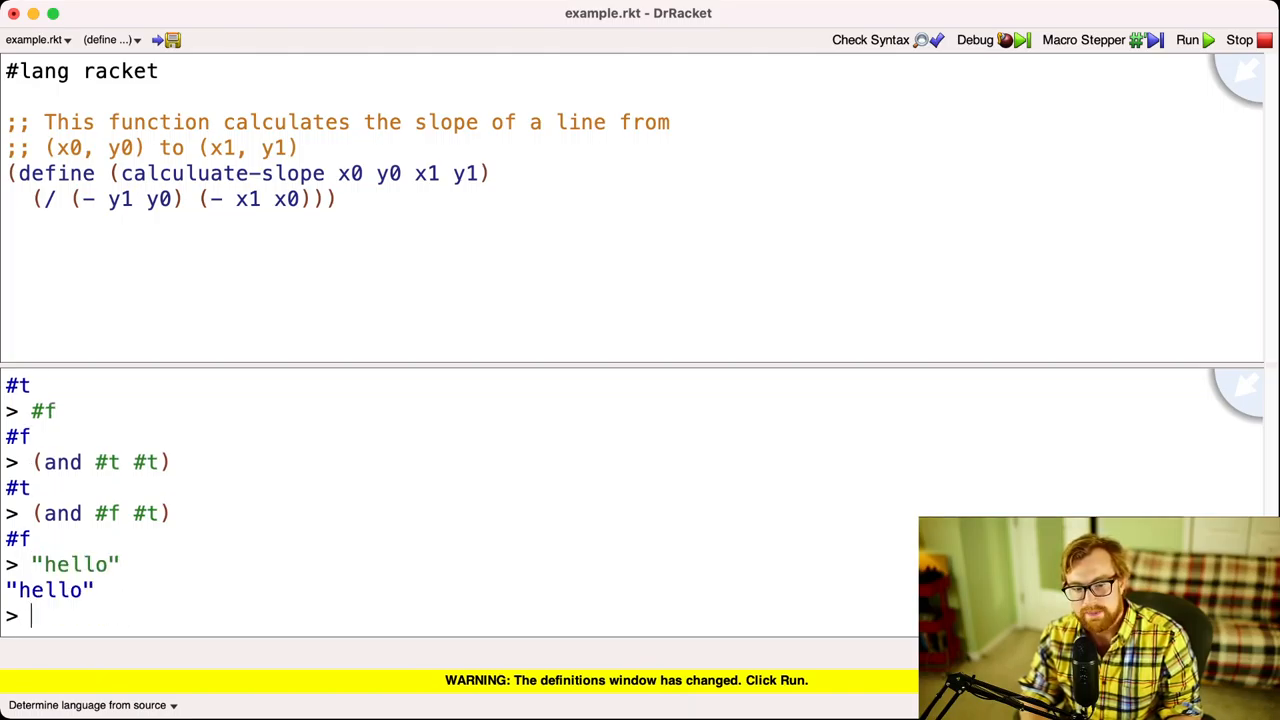
{"action": "type", "text": "'"}
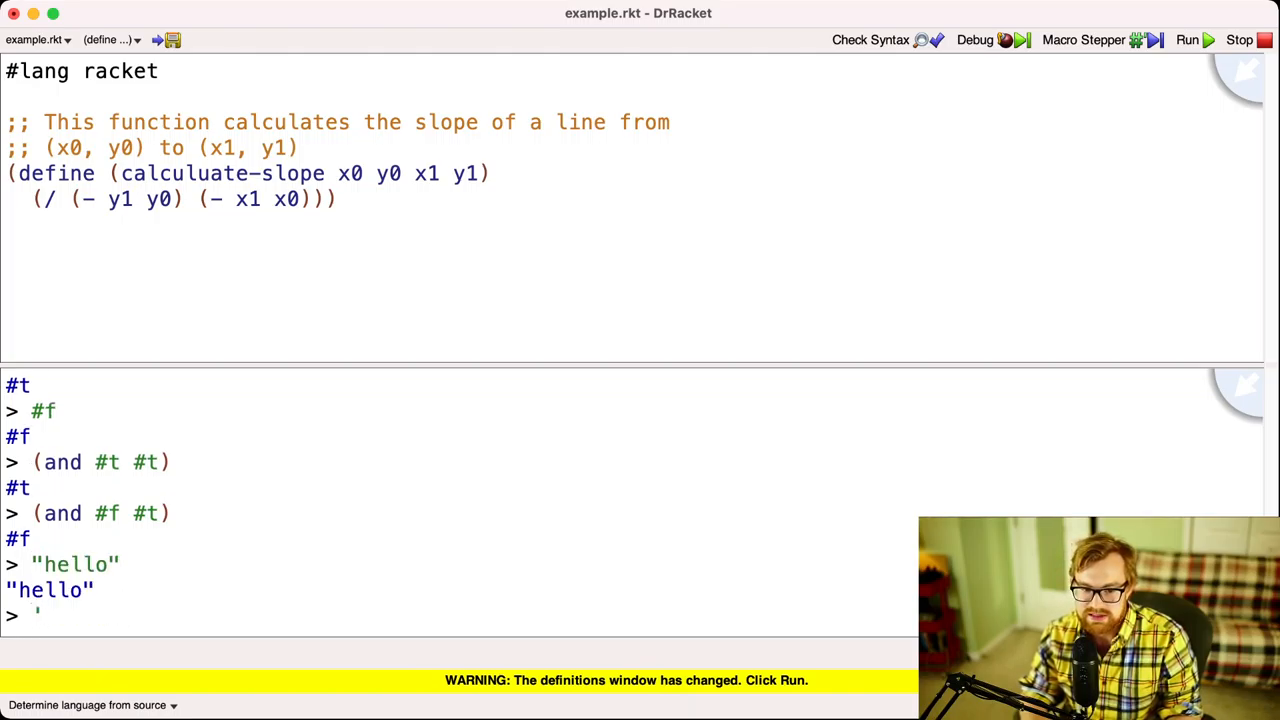
{"action": "type", "text": "hello"}
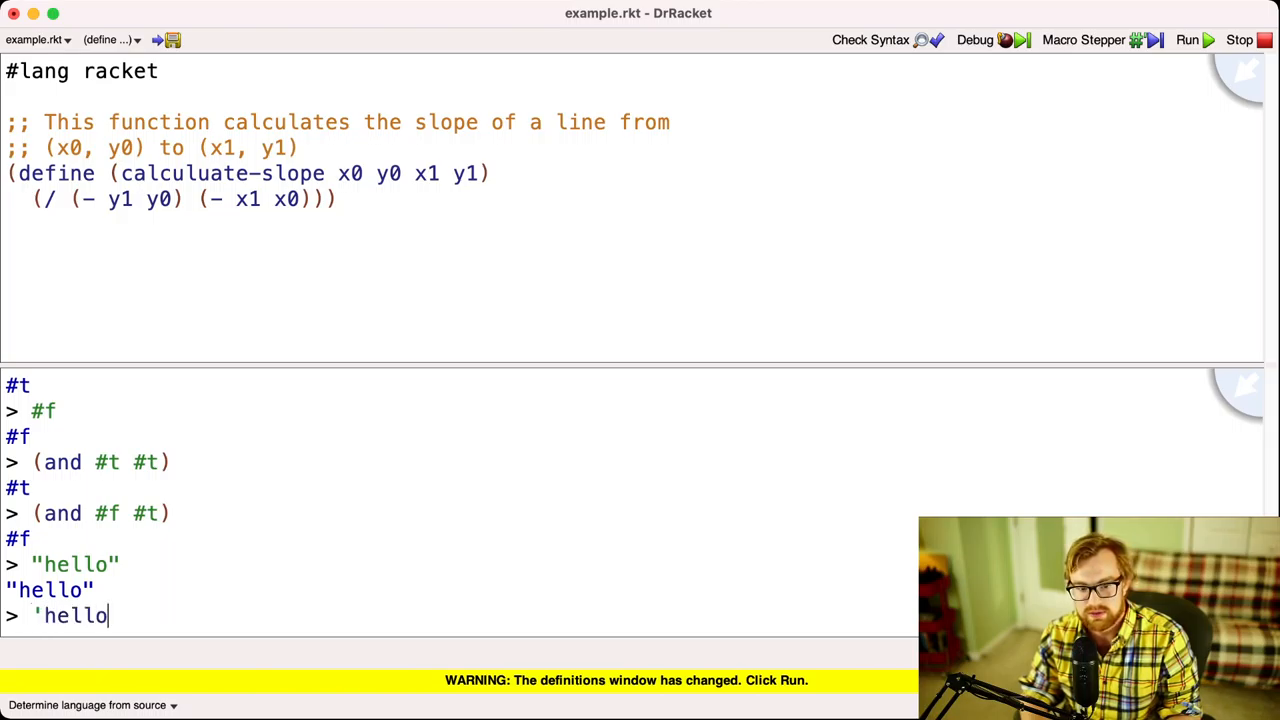
{"action": "key", "text": "Return"}
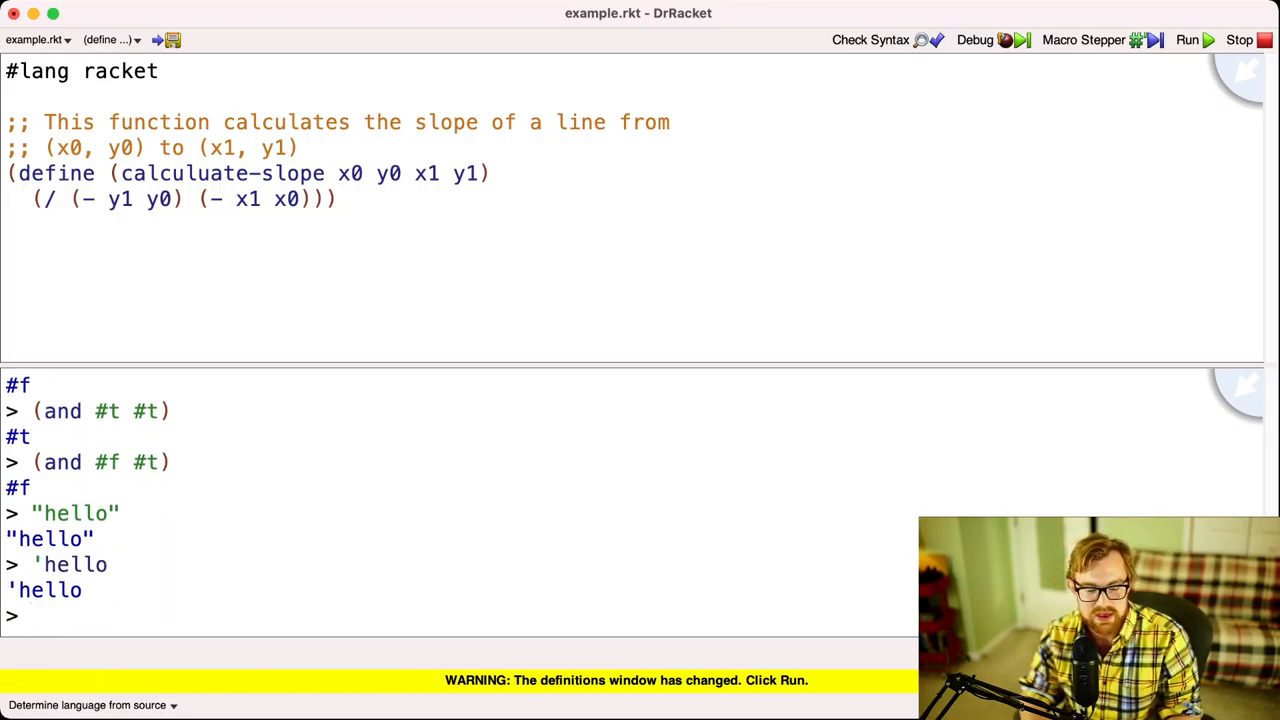
{"action": "type", "text": "(equal?"}
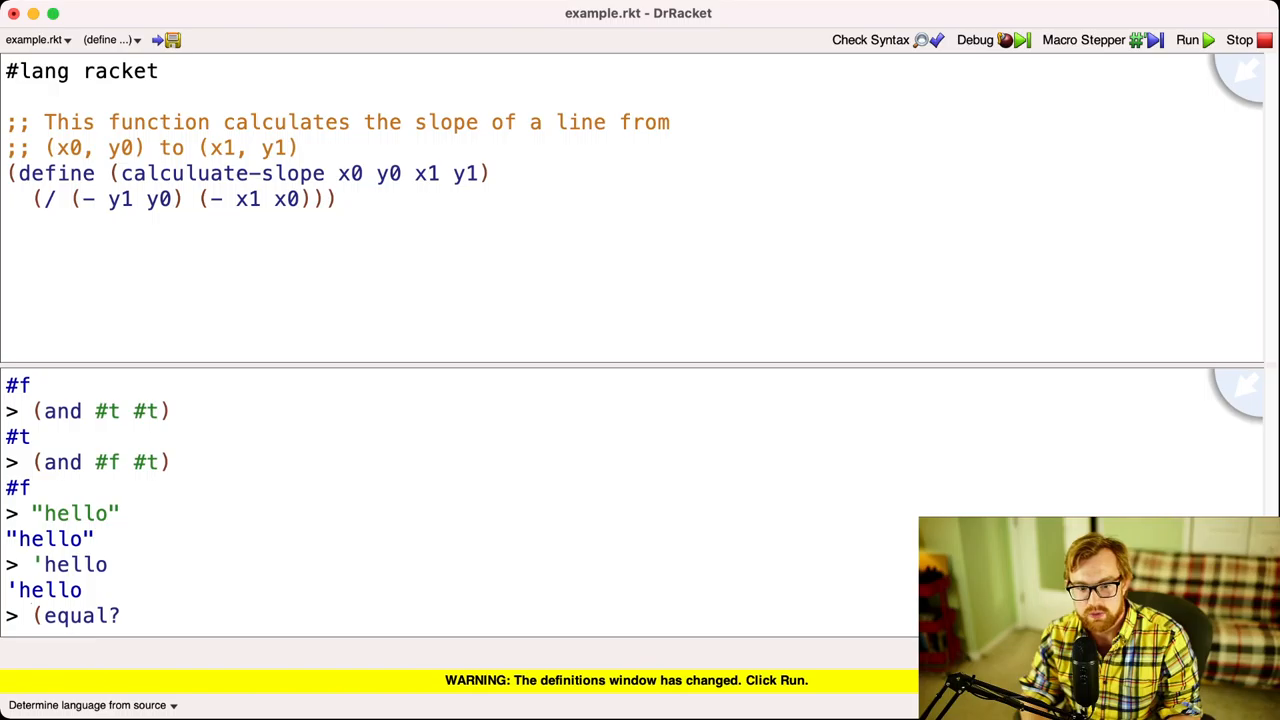
{"action": "type", "text": " \"hello\" "}
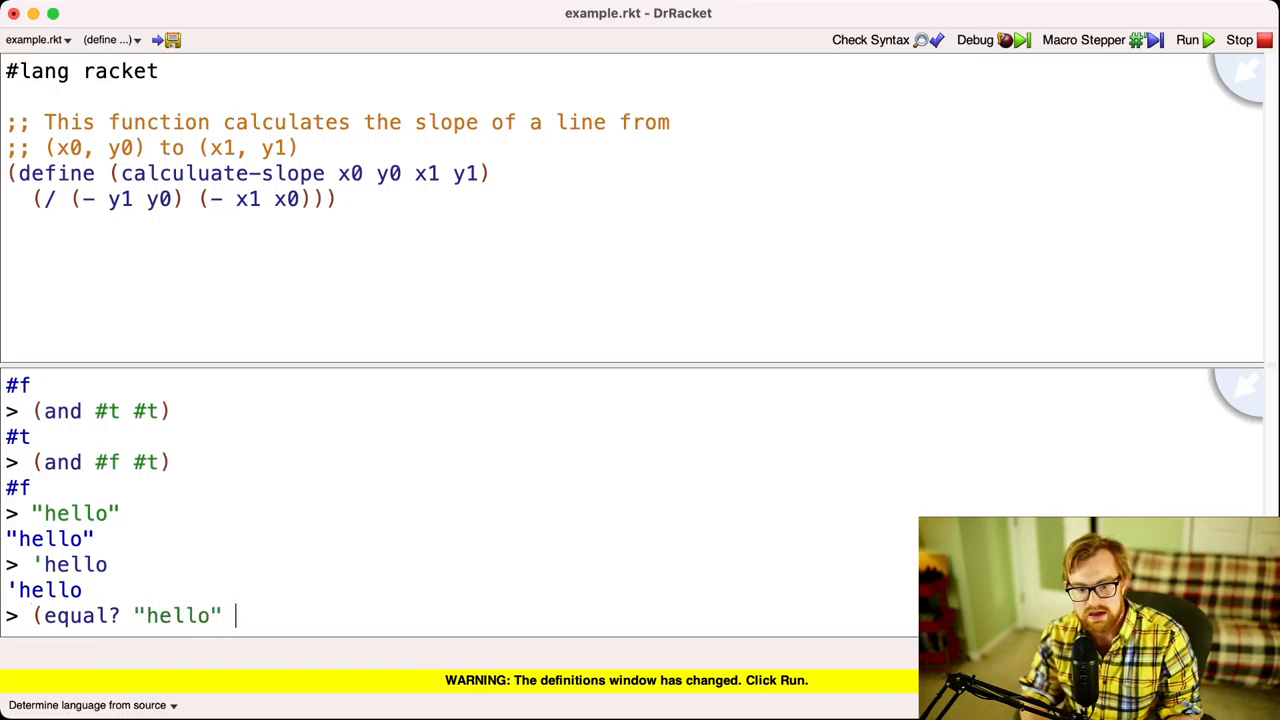
{"action": "type", "text": "'hello)"}
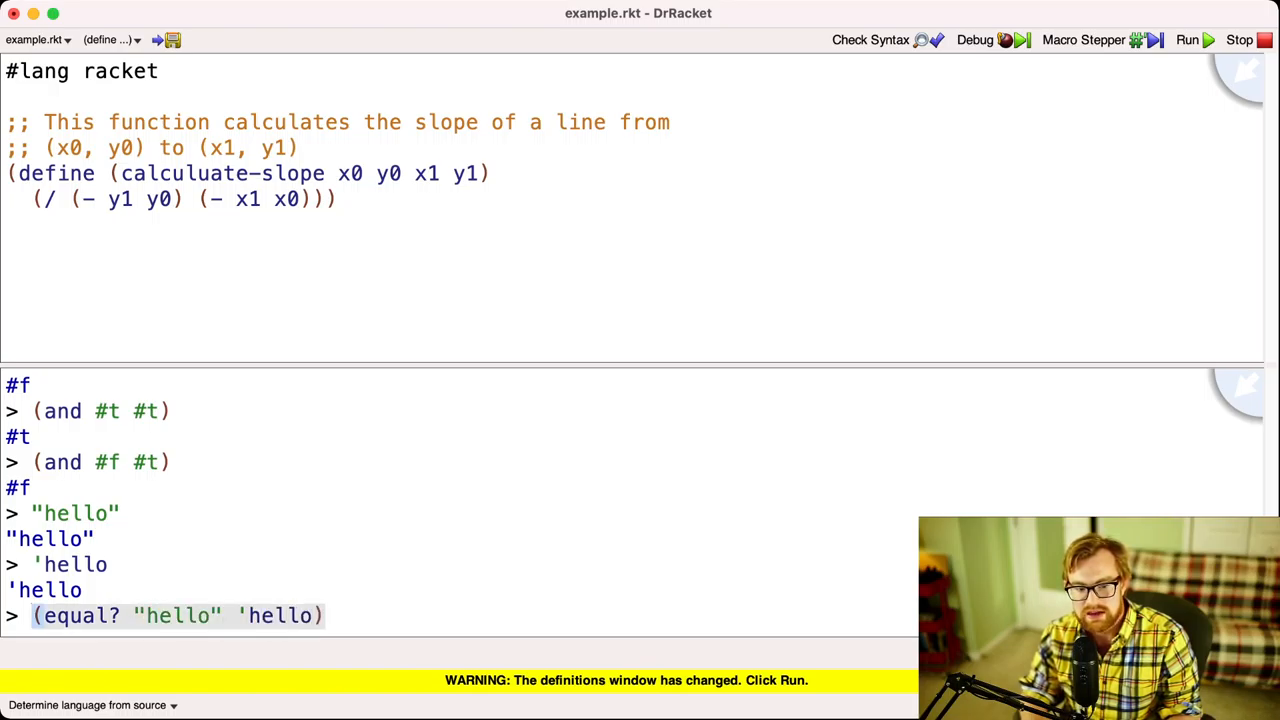
{"action": "key", "text": "Return"}
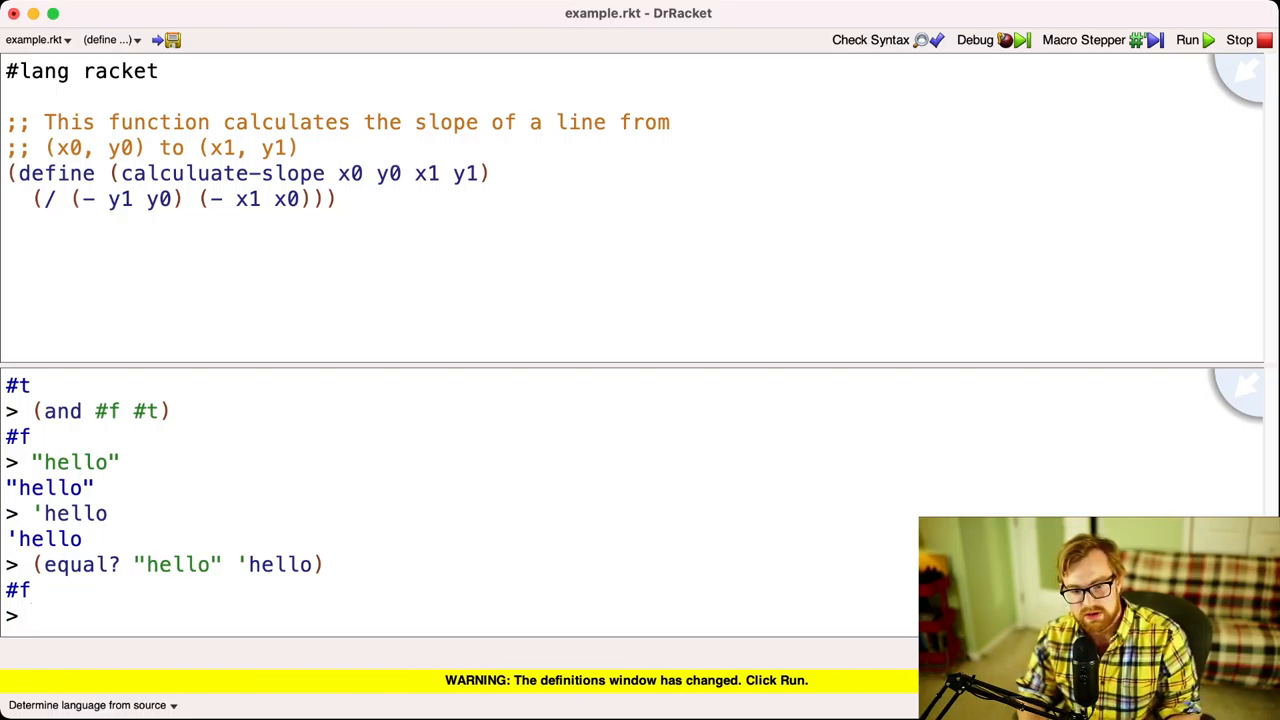
{"action": "type", "text": "\"he"}
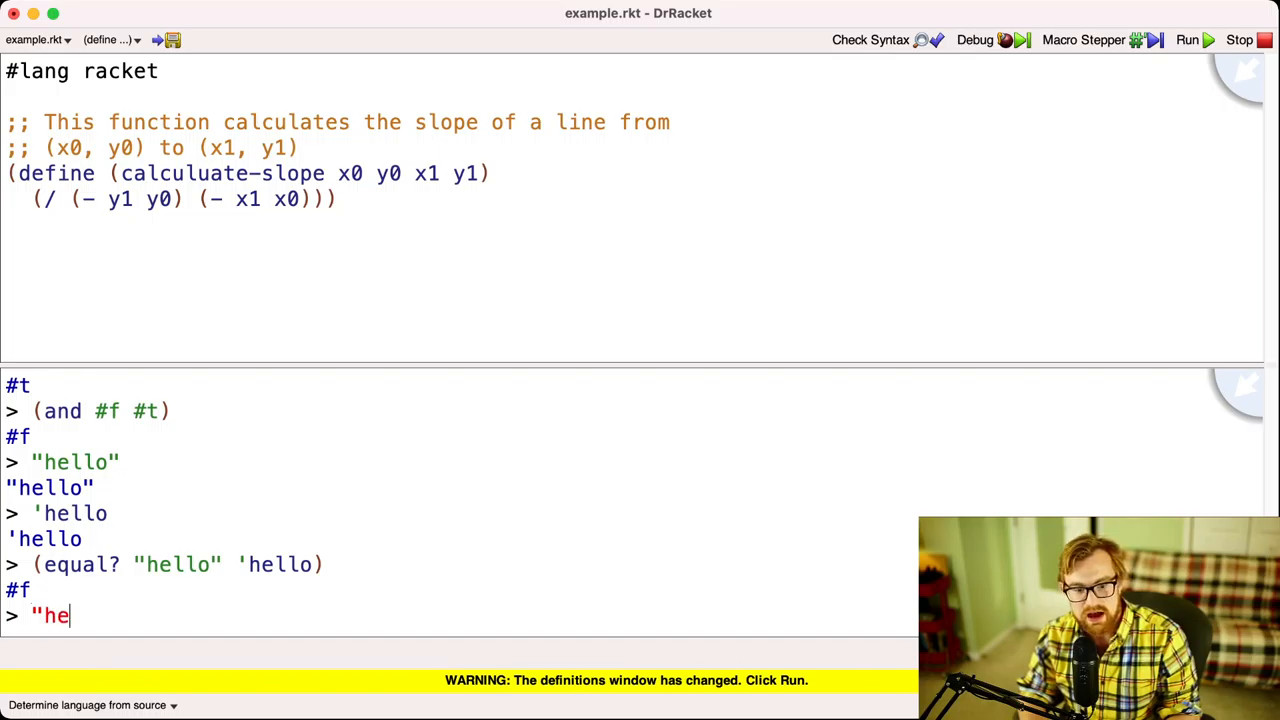
{"action": "type", "text": "llo\""}
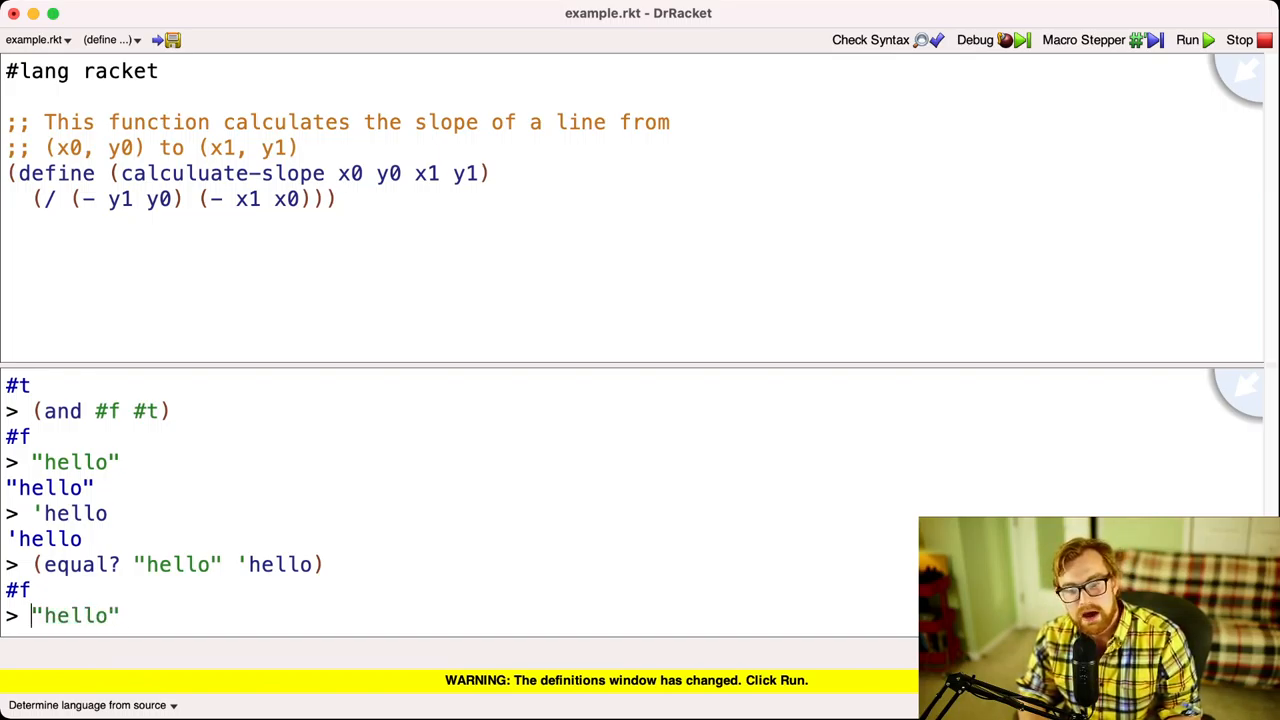
{"action": "key", "text": "BackSpace"}
{"action": "key", "text": "BackSpace"}
{"action": "key", "text": "BackSpace"}
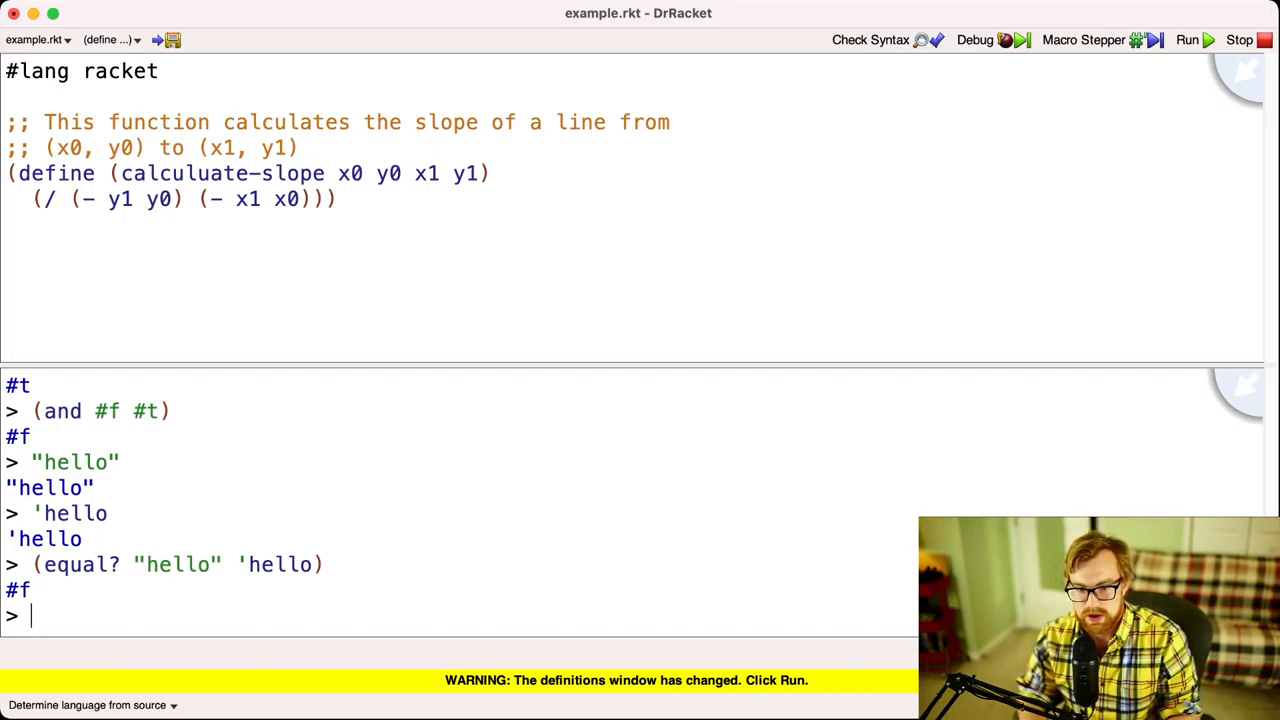
{"action": "key", "text": "super+Tab"}
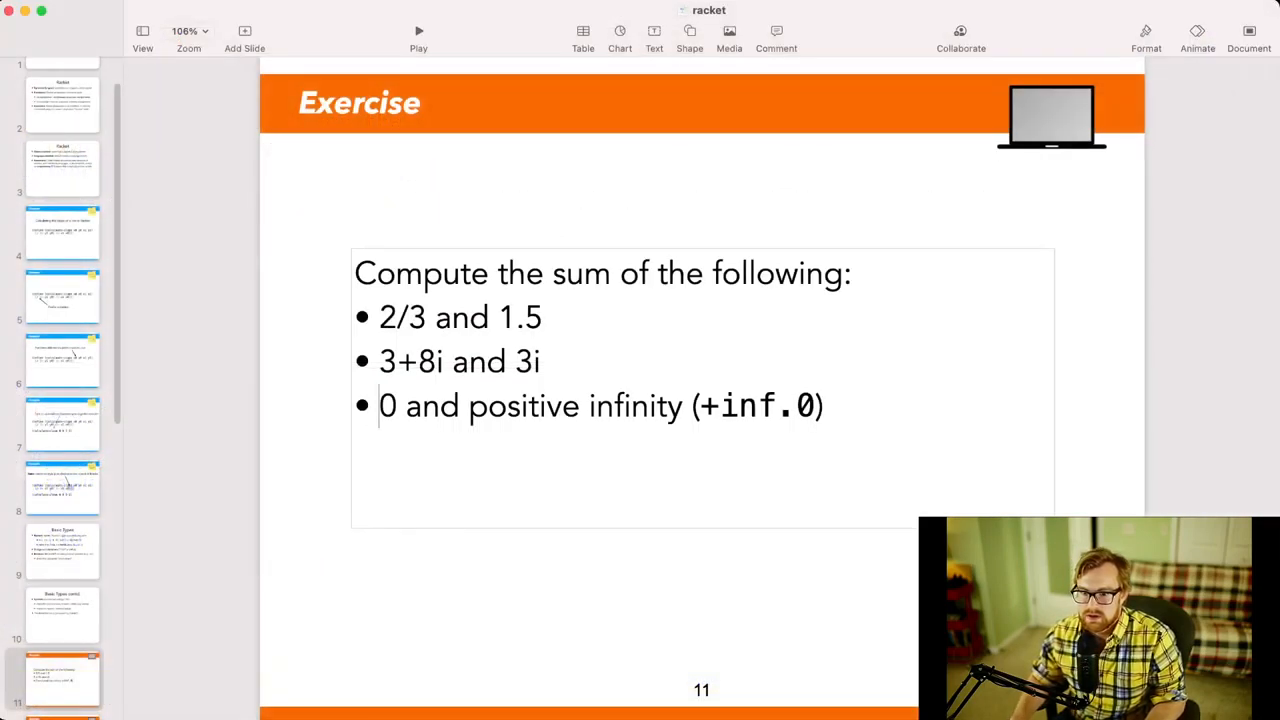
{"action": "left_click", "coordinate": [600, 317]}
{"action": "left_click_drag", "start_coordinate": [380, 317], "coordinate": [542, 317]}
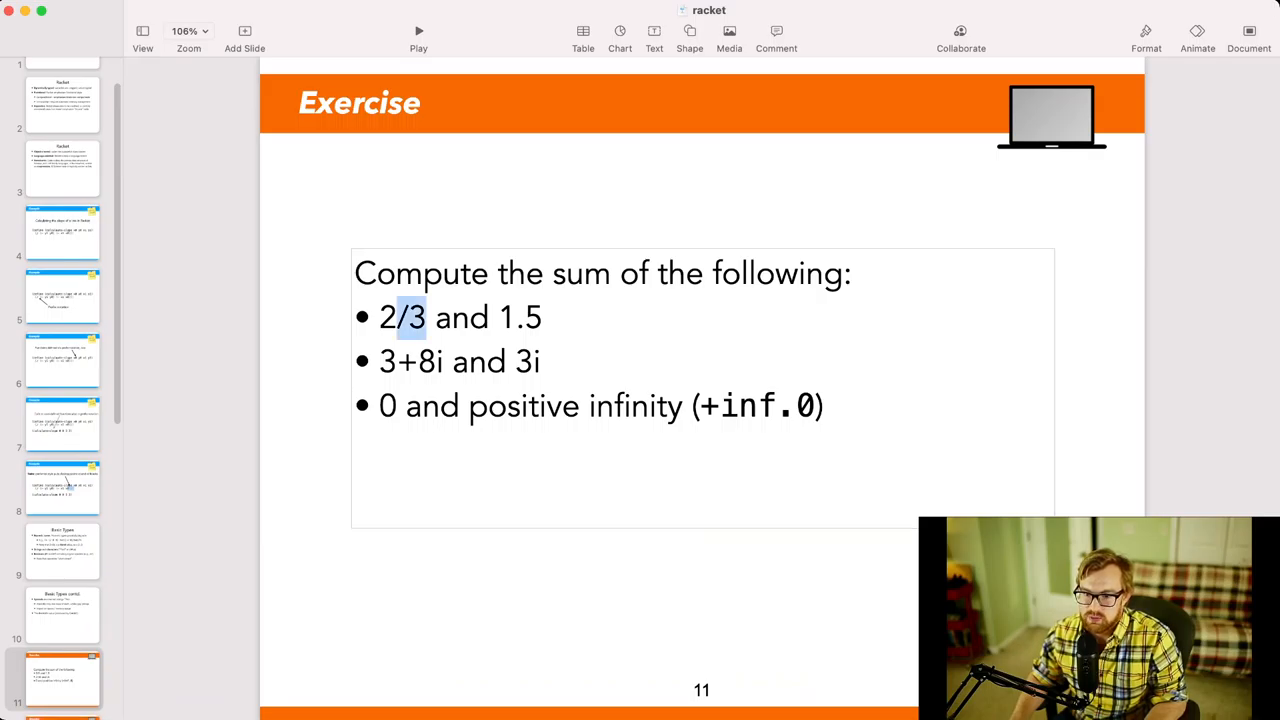
{"action": "left_click_drag", "start_coordinate": [379, 362], "coordinate": [541, 362]}
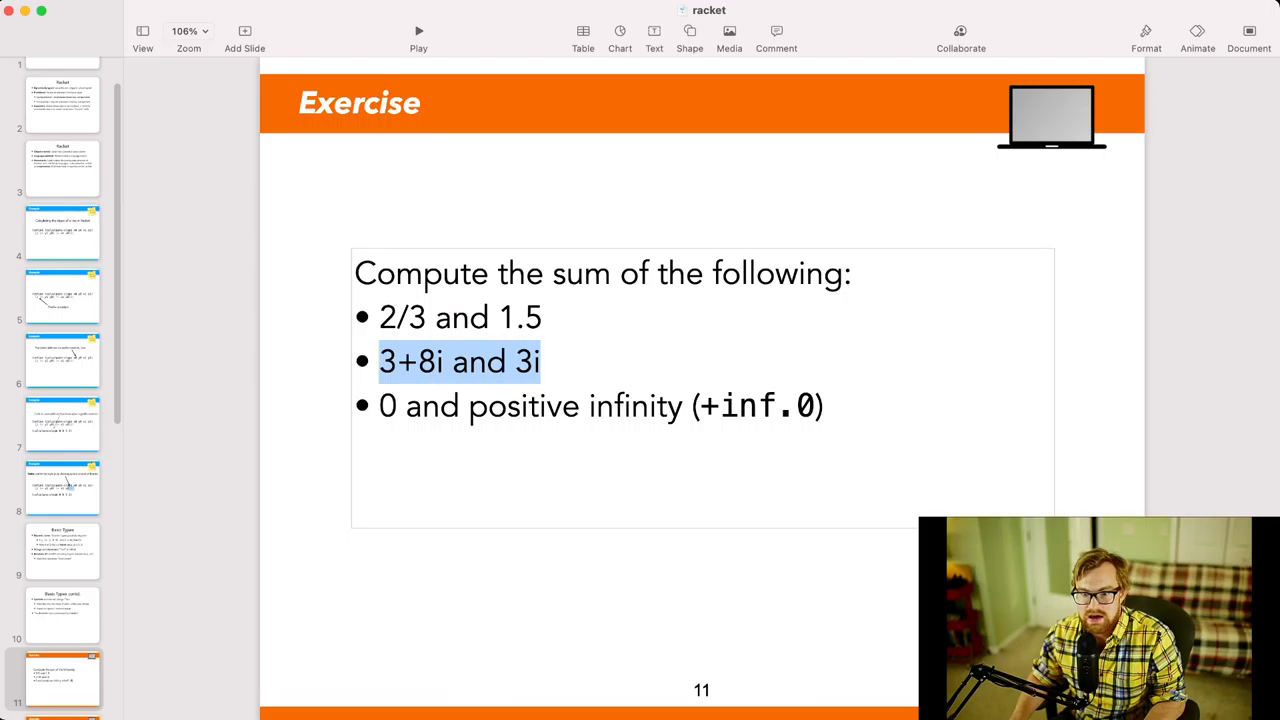
{"action": "key", "text": "Right"}
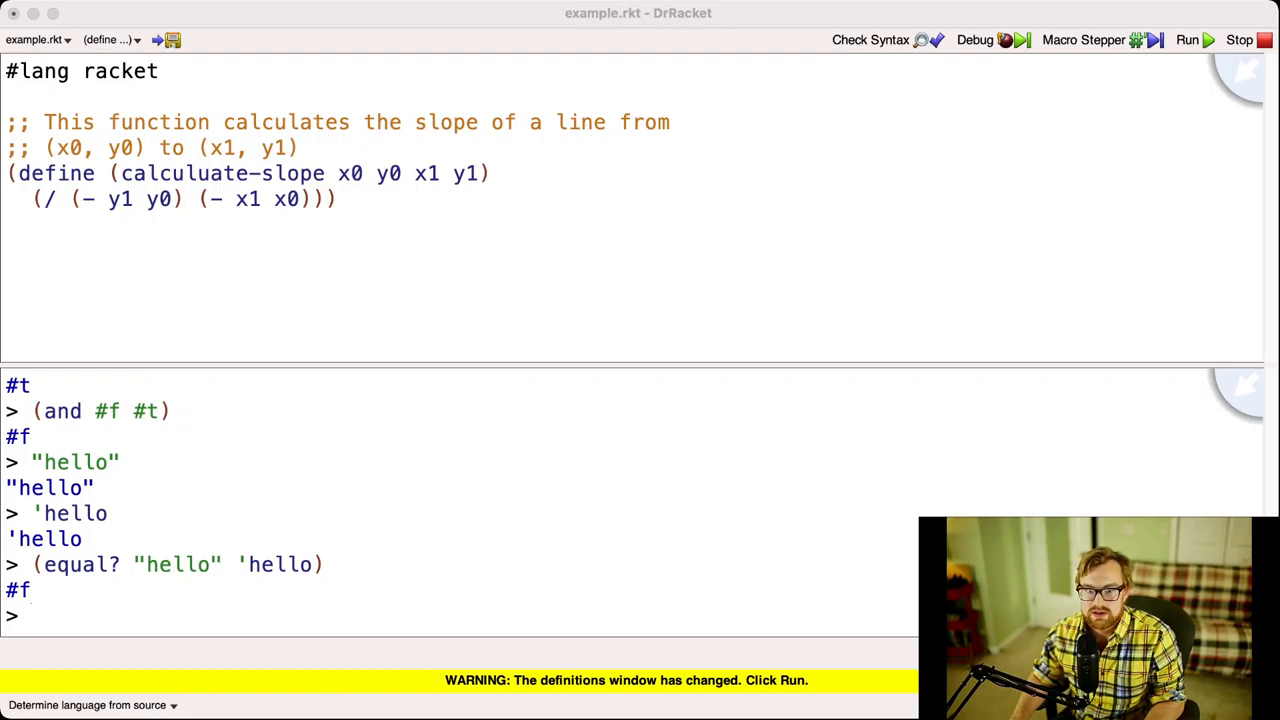
Step: Evaluate 2/3, (+ 2/3 1.5) giving 2.1666666666666665 and (+ 2/3 2/3) giving 1 1/3
{"action": "key", "text": "super+Tab"}
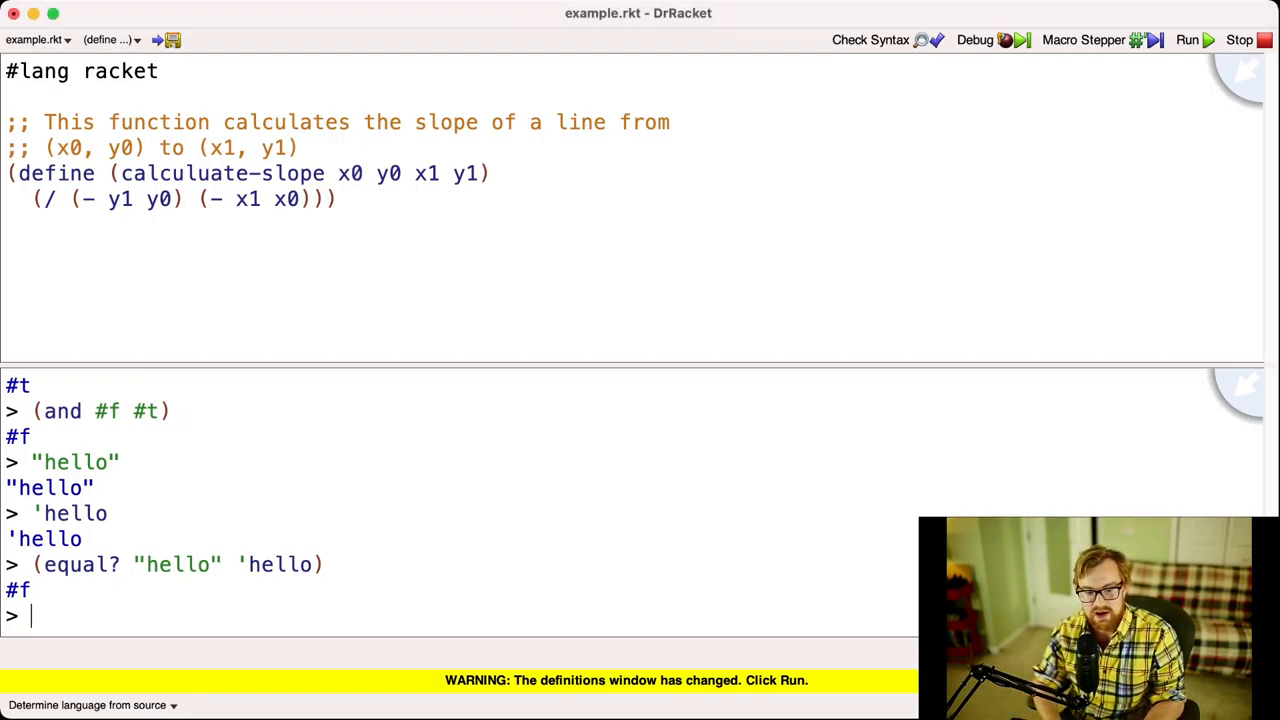
{"action": "type", "text": "2/3"}
{"action": "key", "text": "Return"}
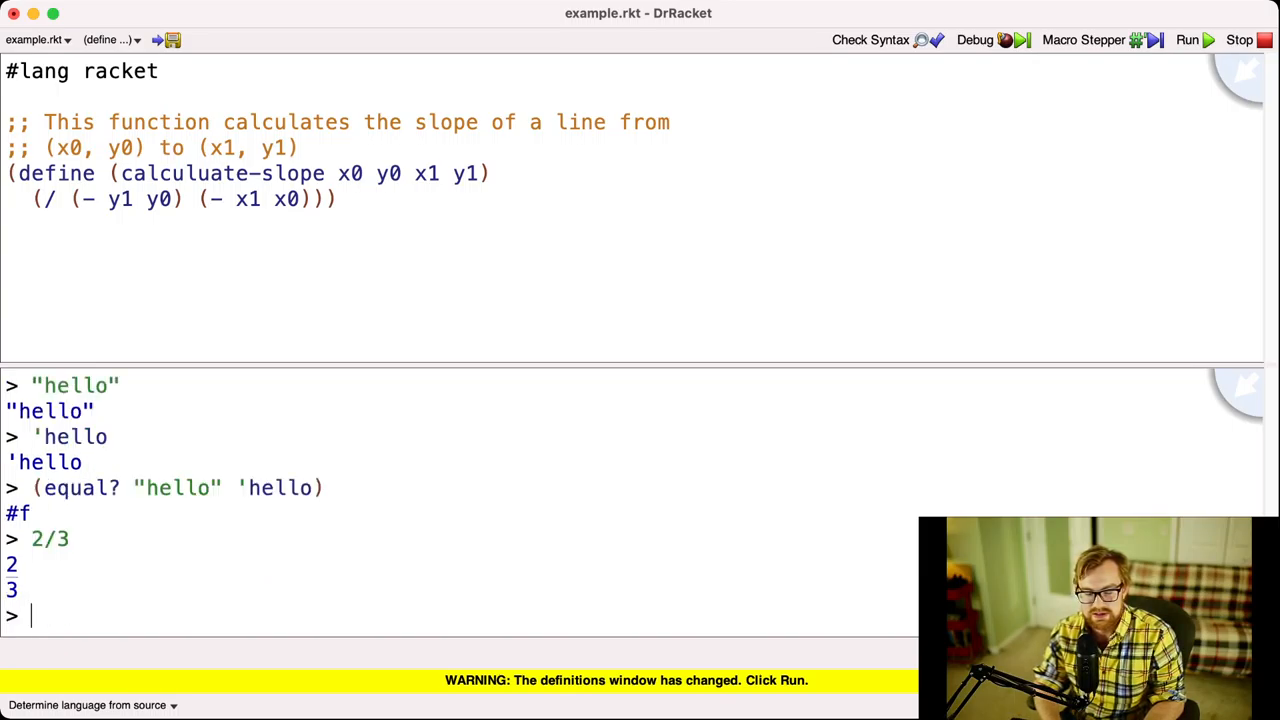
{"action": "type", "text": "(+ 2/"}
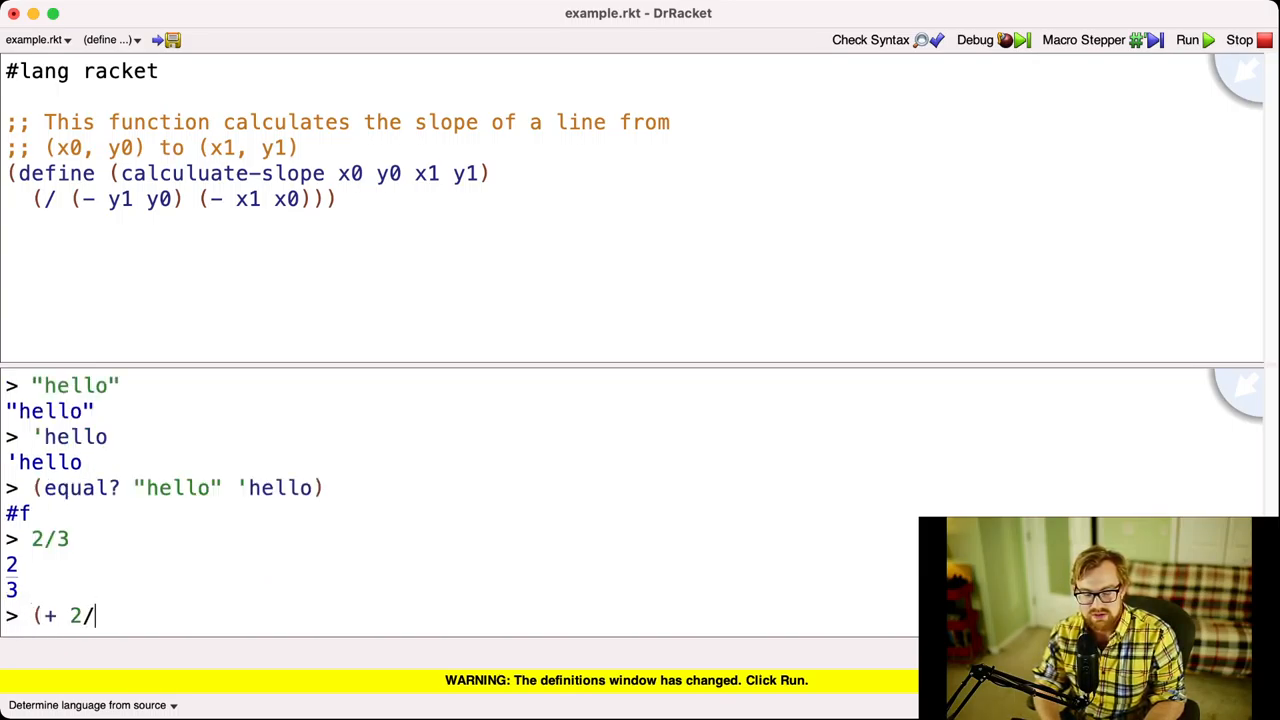
{"action": "type", "text": "3 1.5)"}
{"action": "key", "text": "Return"}
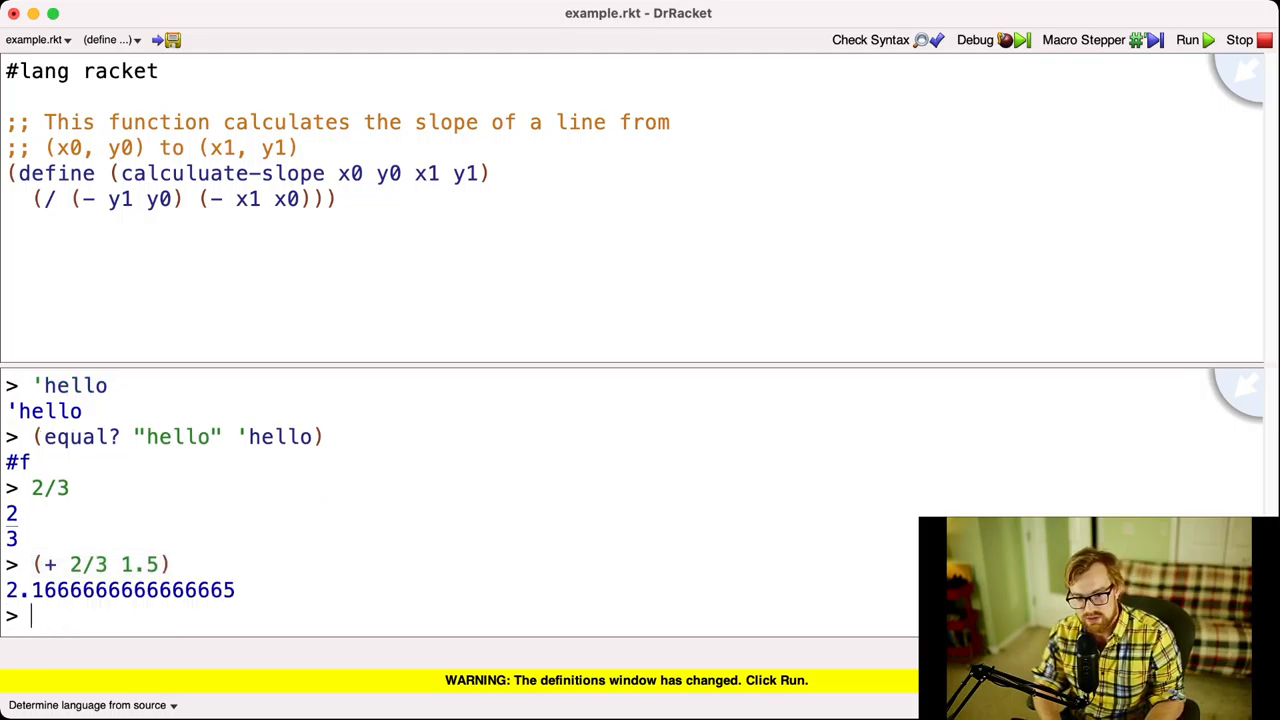
{"action": "type", "text": "(+ "}
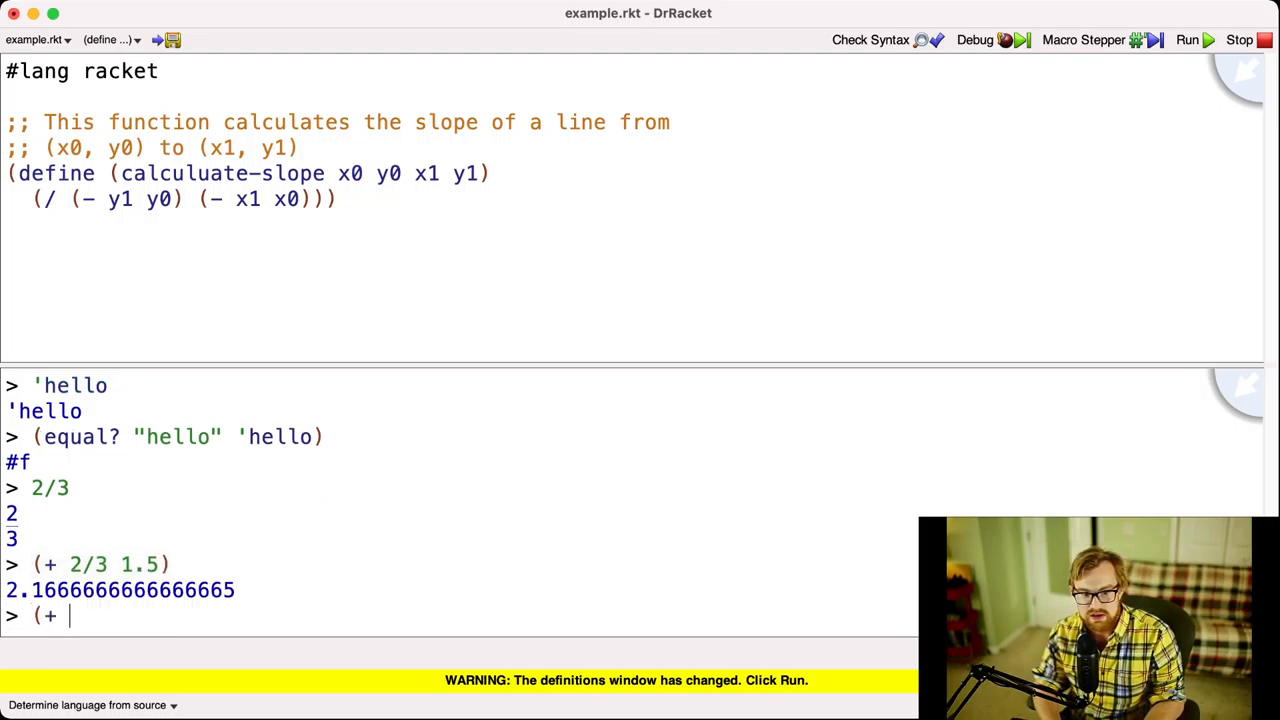
{"action": "type", "text": "2/3 2/3)"}
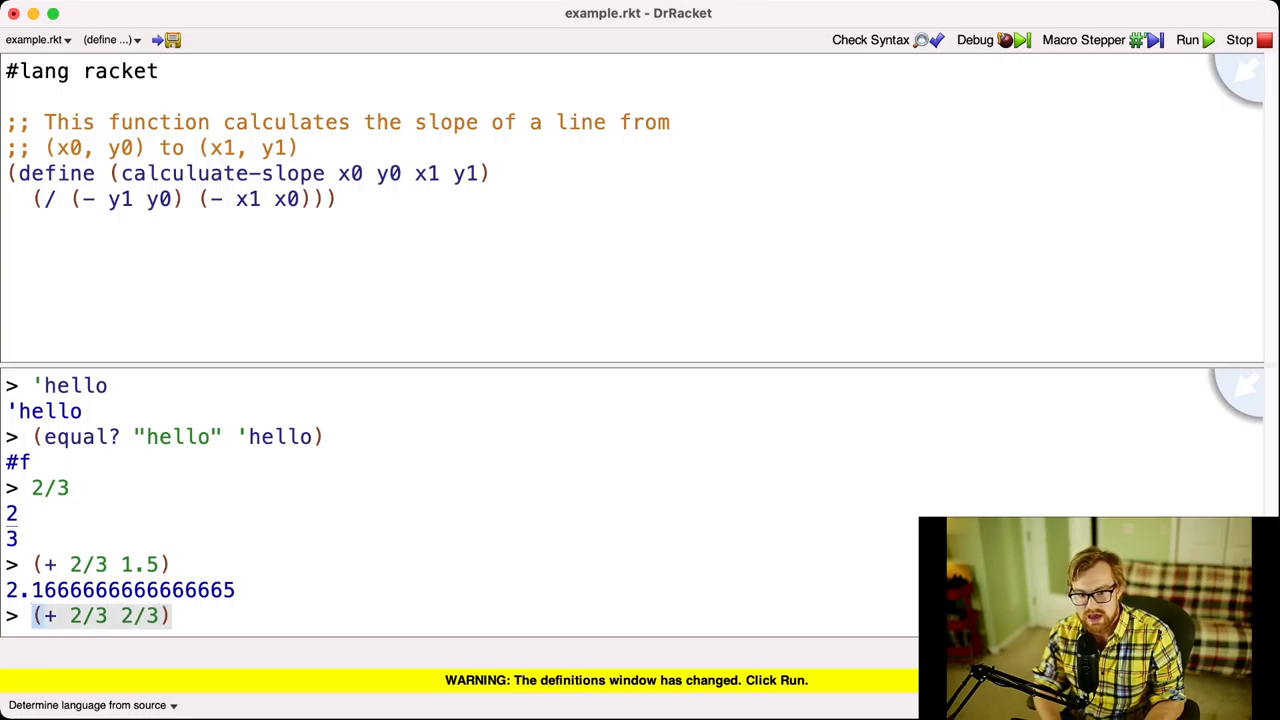
{"action": "key", "text": "Return"}
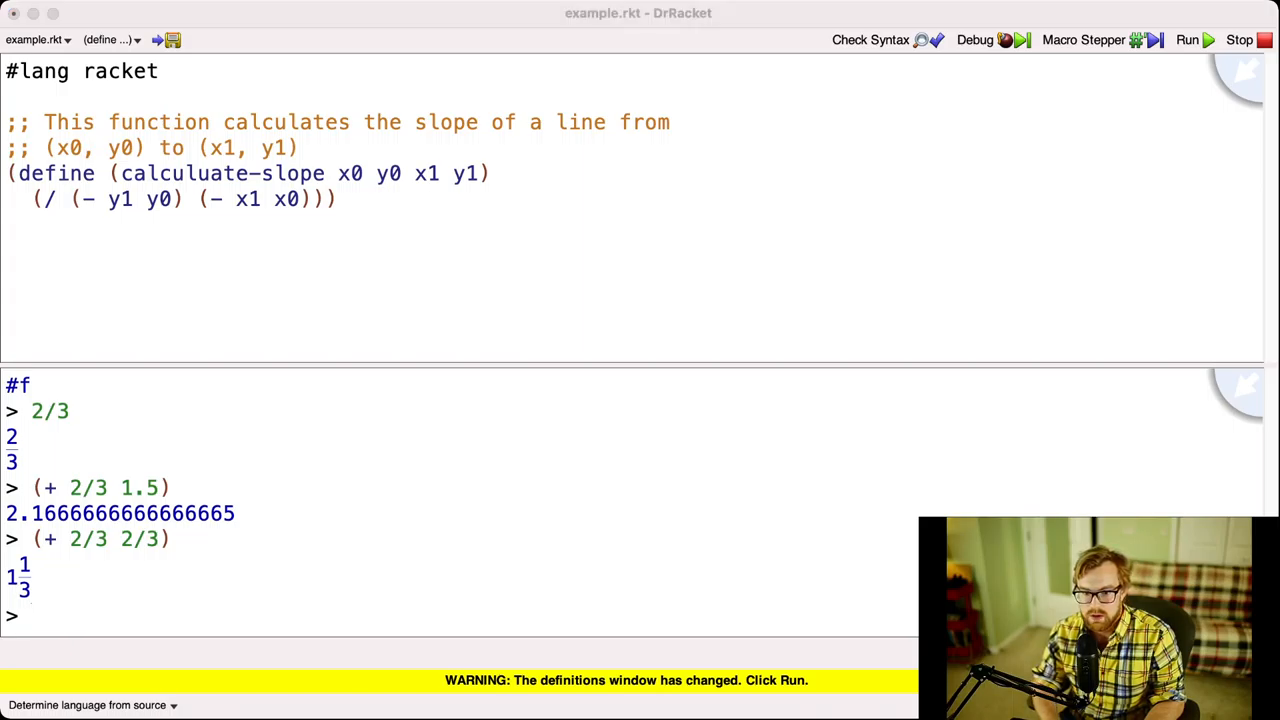
{"action": "type", "text": "(+ "}
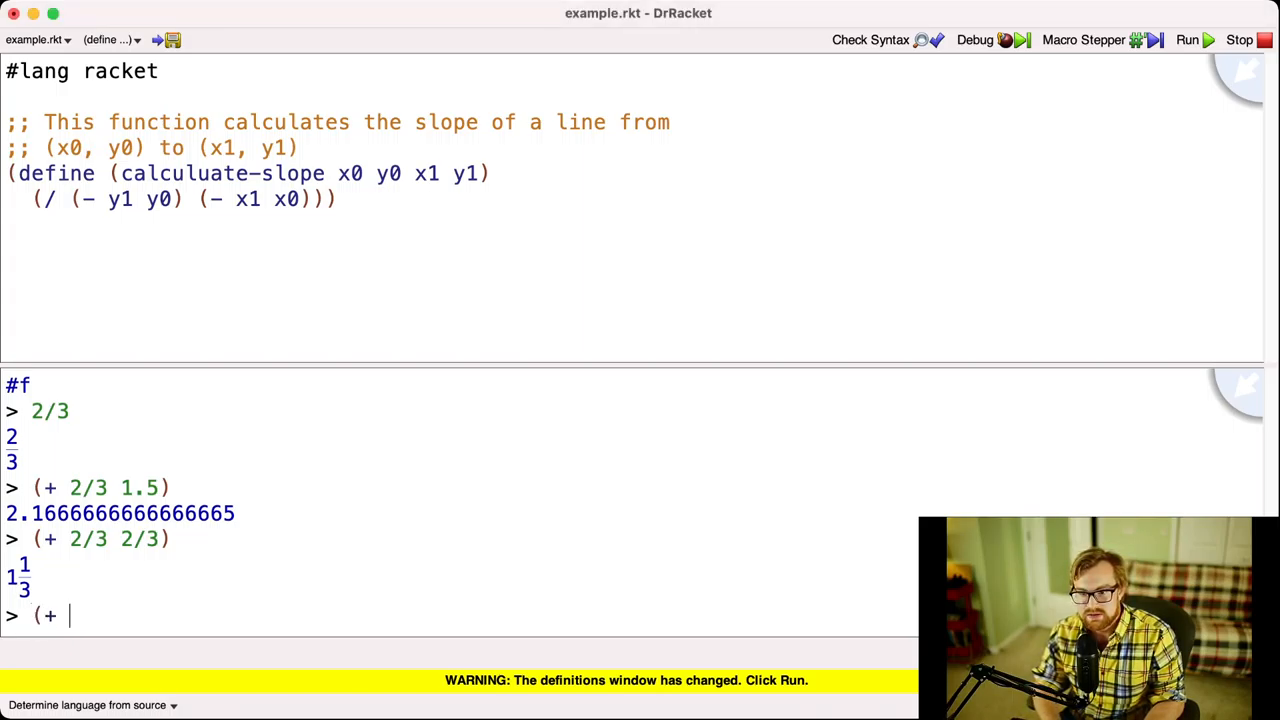
{"action": "type", "text": "2"}
Step: Evaluate (+ 3+8i 3i), which errors as undefined, then (+ 3+8i 0+3i) giving 3+11i
{"action": "key", "text": "BackSpace"}
{"action": "type", "text": "3"}
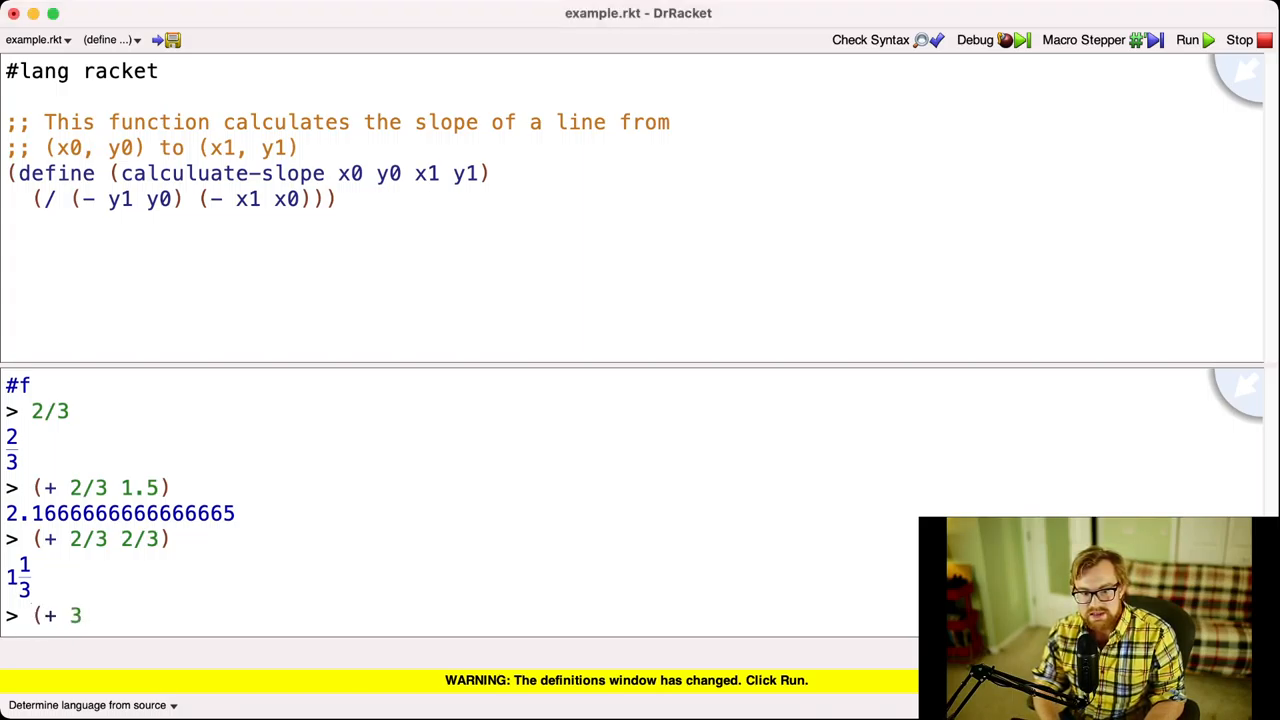
{"action": "type", "text": "+8i"}
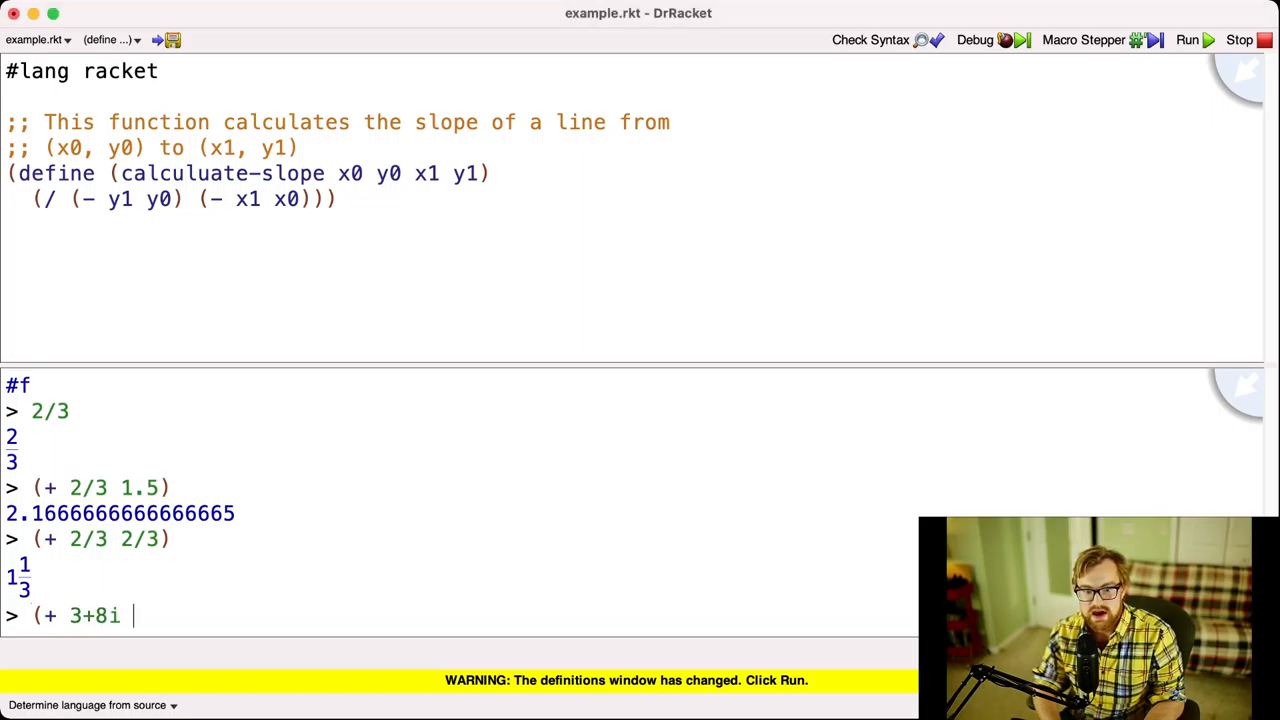
{"action": "type", "text": " i3"}
{"action": "key", "text": "BackSpace"}
{"action": "key", "text": "BackSpace"}
{"action": "type", "text": "e"}
{"action": "key", "text": "BackSpace"}
{"action": "type", "text": "3"}
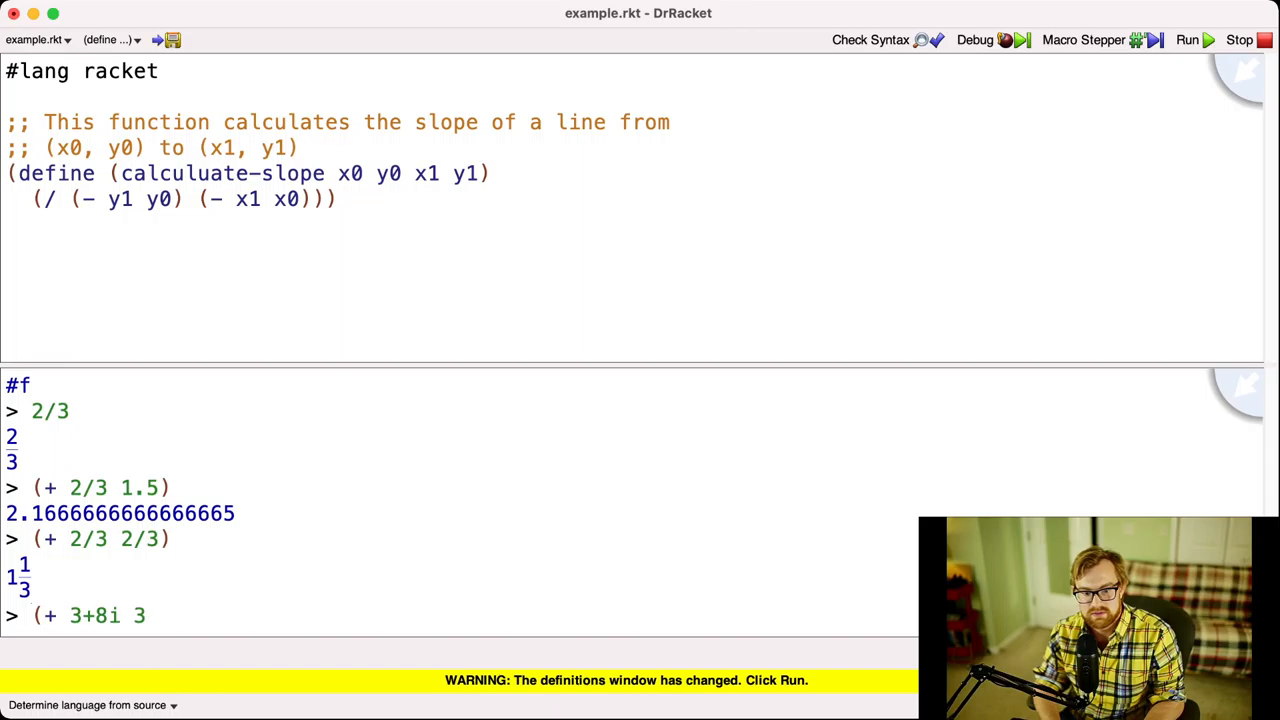
{"action": "type", "text": "i)"}
{"action": "key", "text": "Return"}
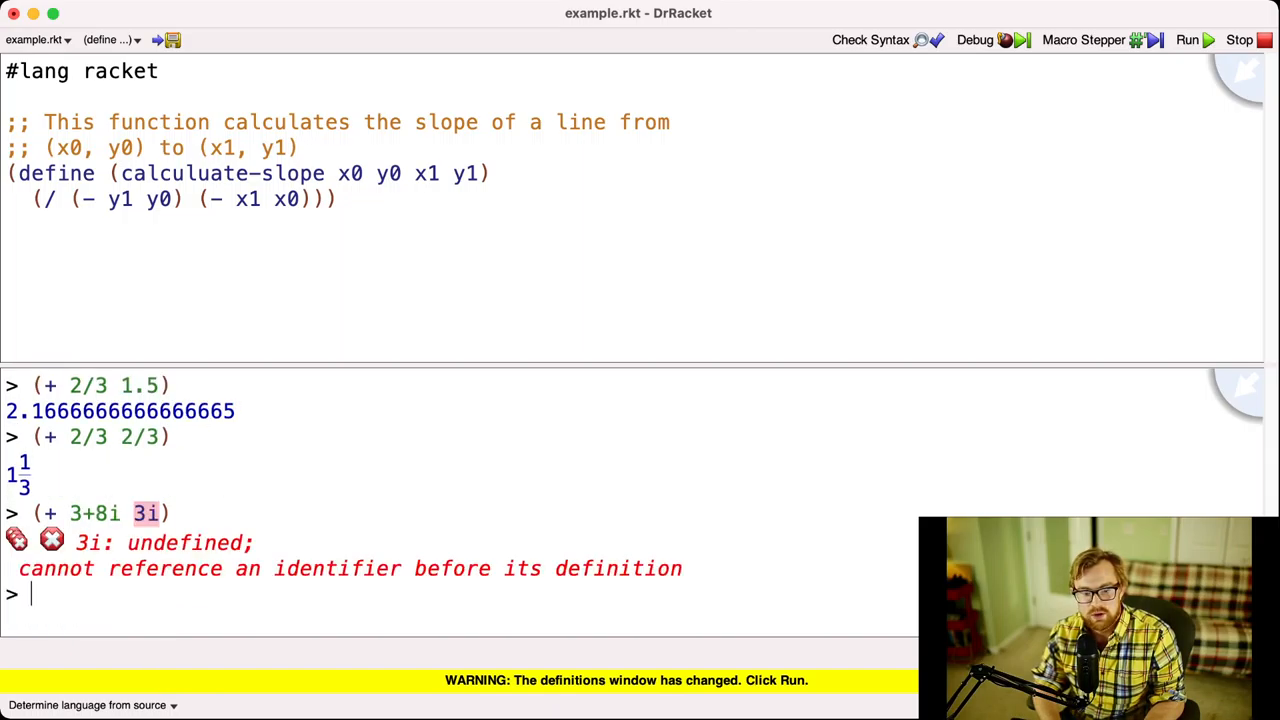
{"action": "type", "text": "(+ "}
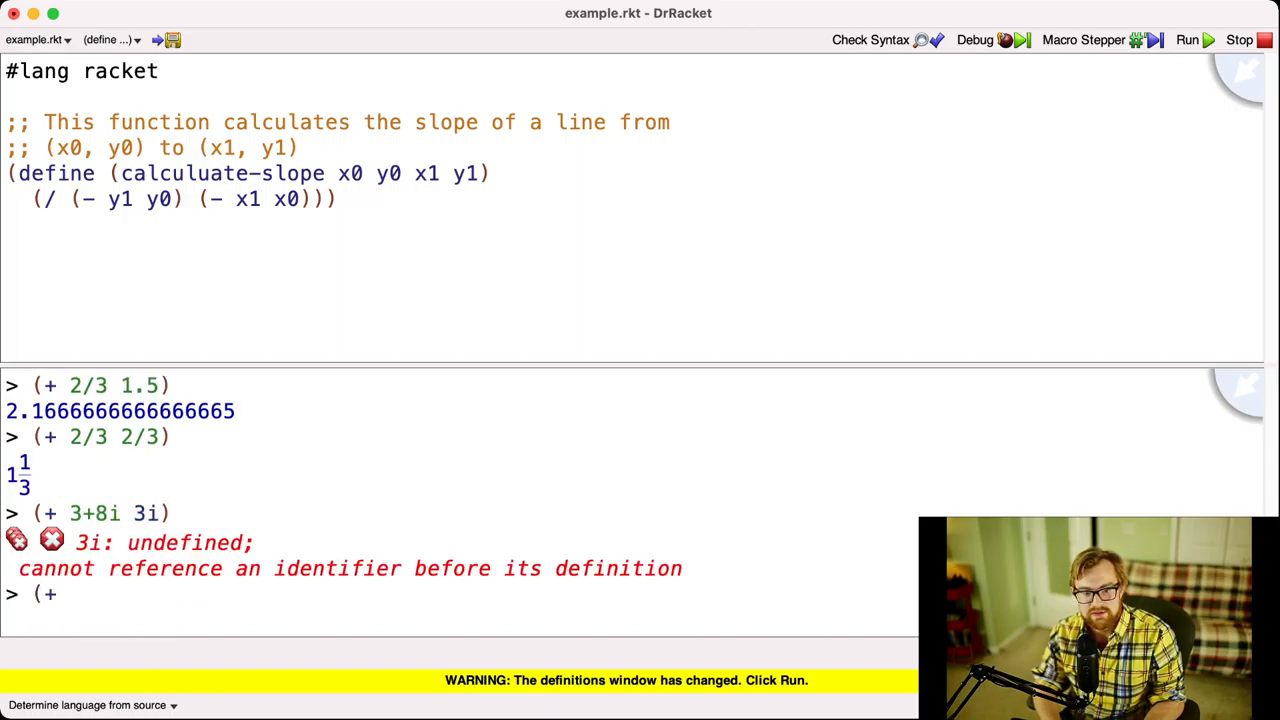
{"action": "type", "text": "3+"}
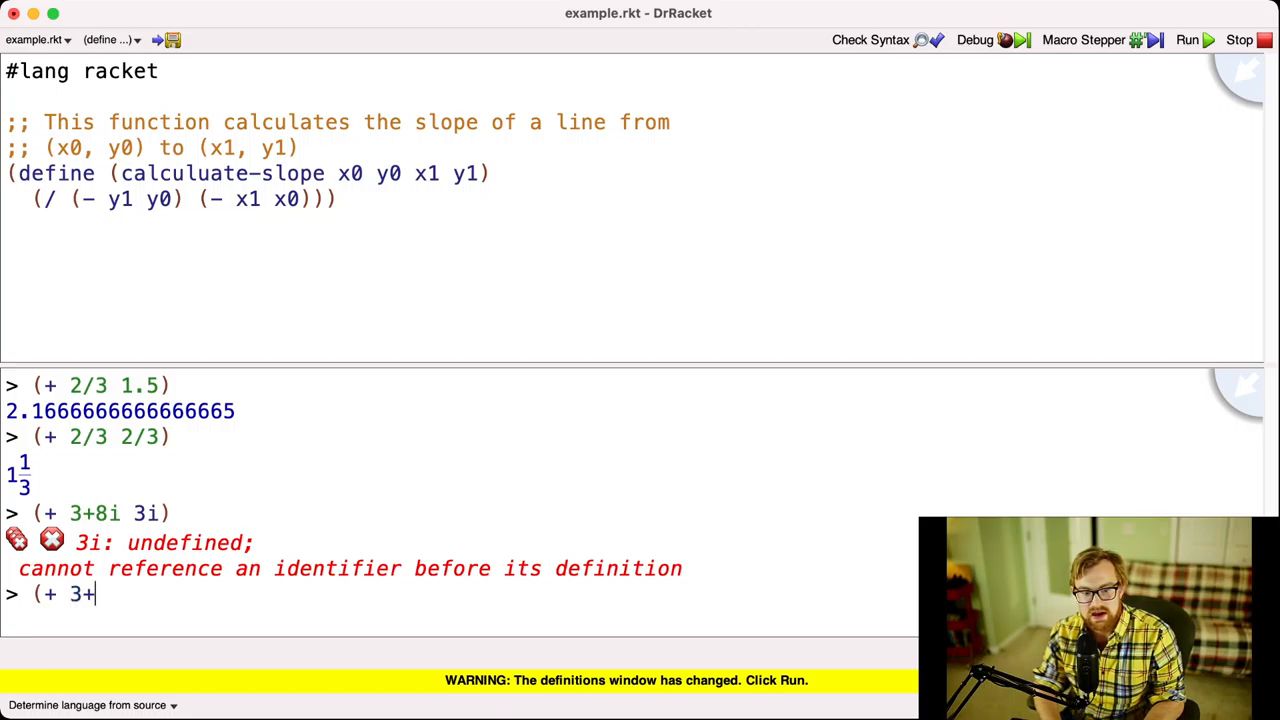
{"action": "type", "text": "8i "}
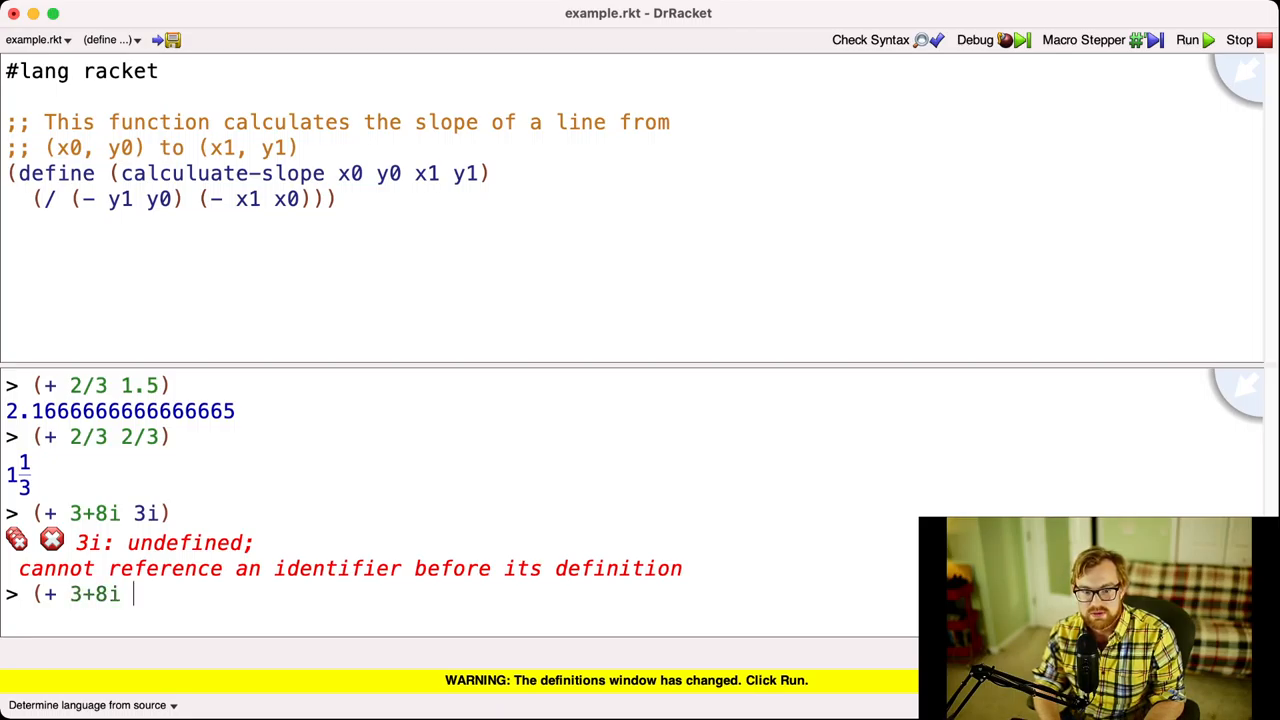
{"action": "type", "text": "0+"}
{"action": "type", "text": "3i"}
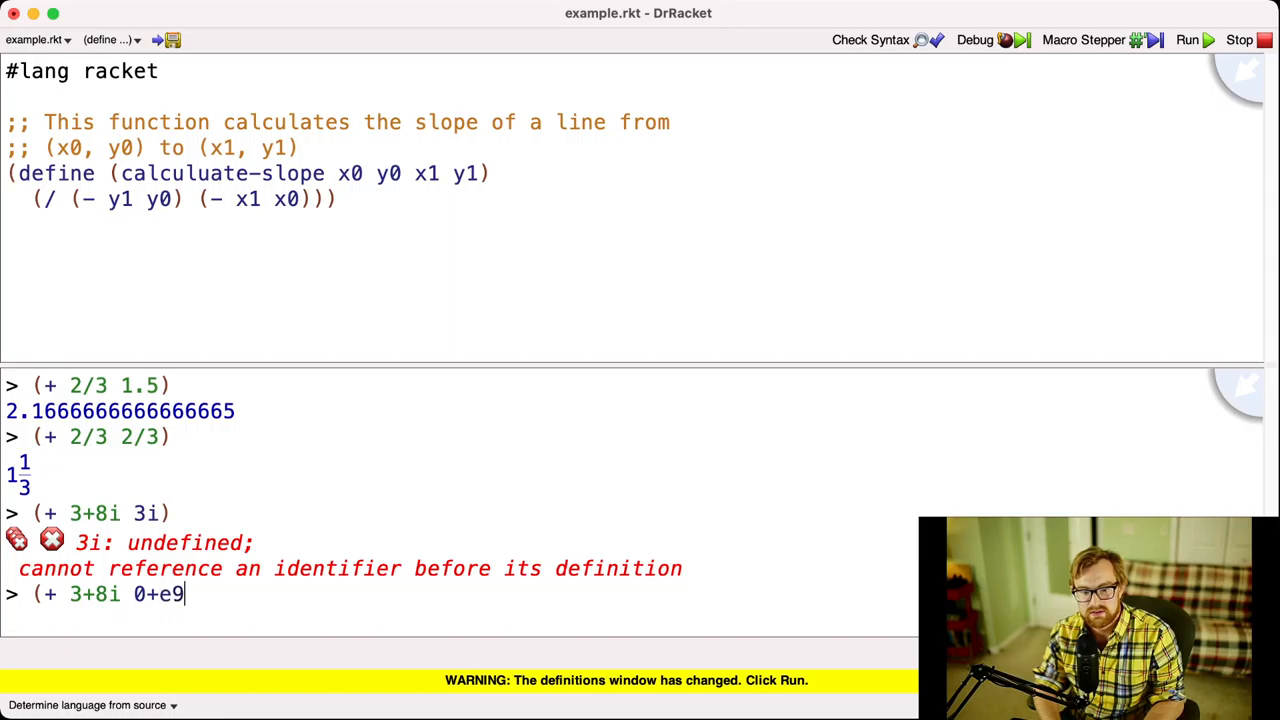
{"action": "key", "text": "BackSpace"}
{"action": "type", "text": "i)"}
{"action": "key", "text": "Return"}
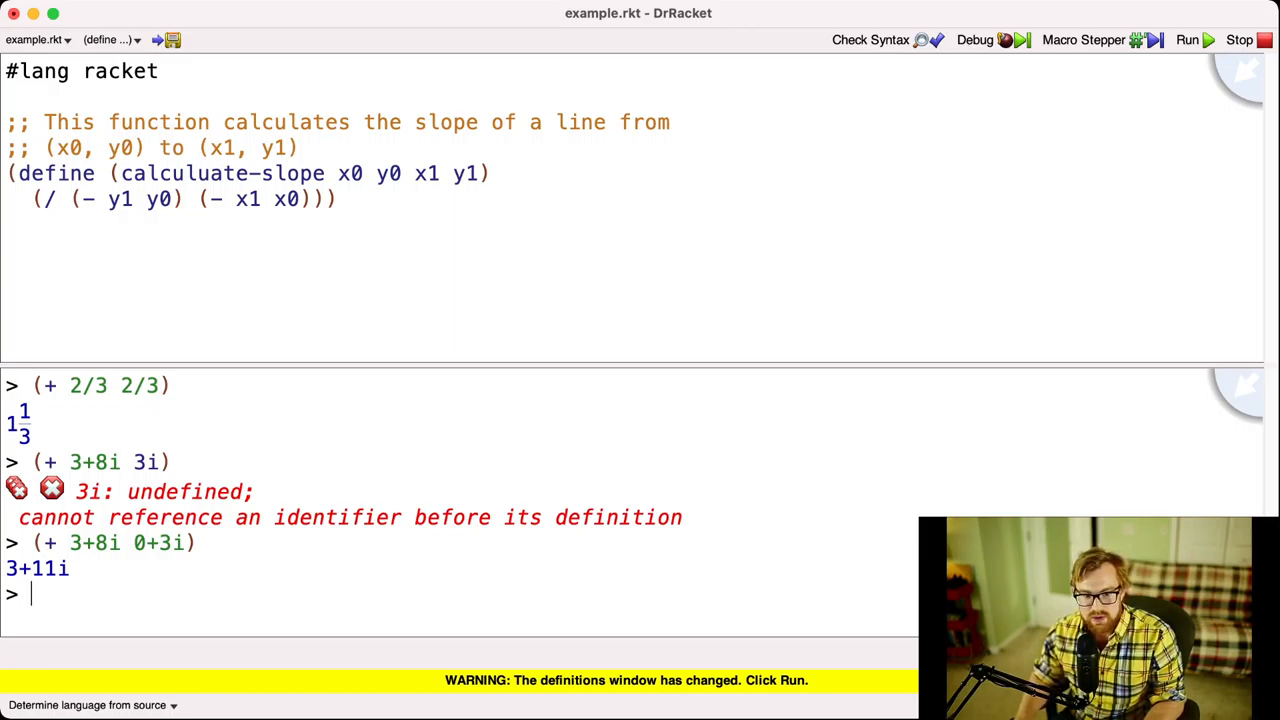
Step: Highlight the 0+ versus bare 3i difference, then evaluate (+ 0 +inf.0) giving +inf.0
{"action": "left_click_drag", "start_coordinate": [133, 543], "coordinate": [157, 543]}
{"action": "left_click", "coordinate": [157, 543]}
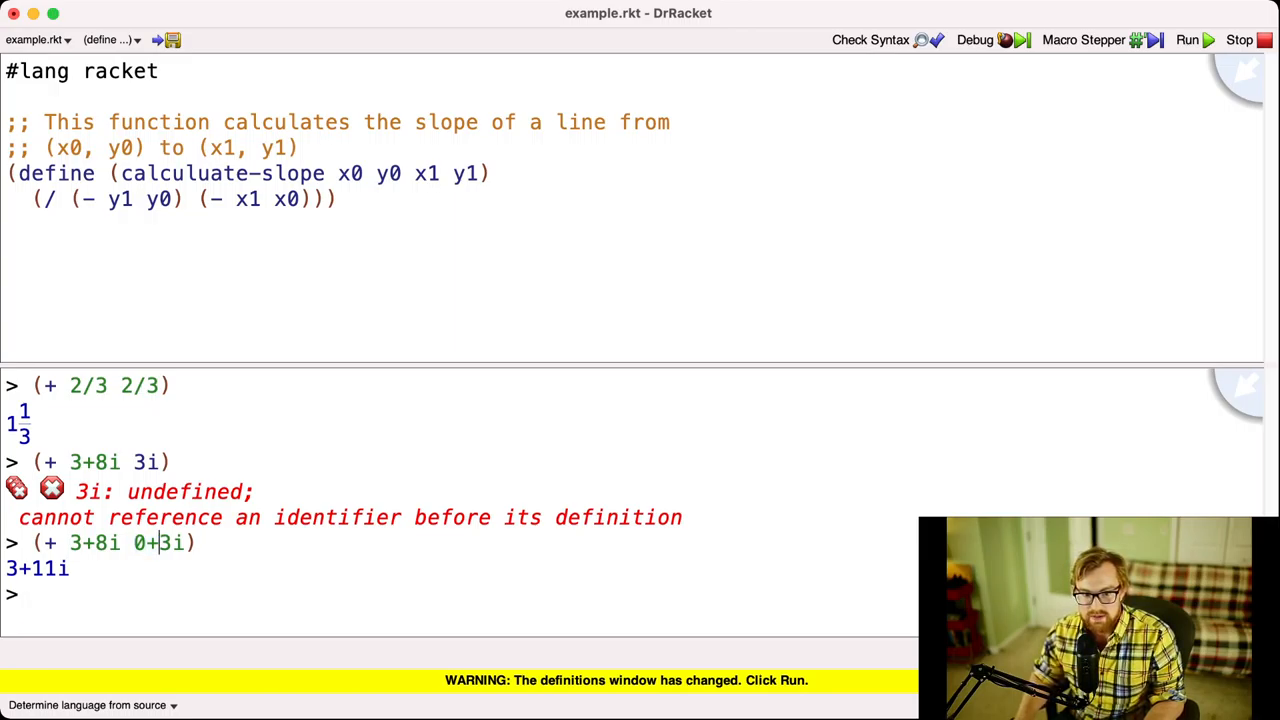
{"action": "left_click_drag", "start_coordinate": [133, 462], "coordinate": [160, 462]}
{"action": "left_click", "coordinate": [160, 462]}
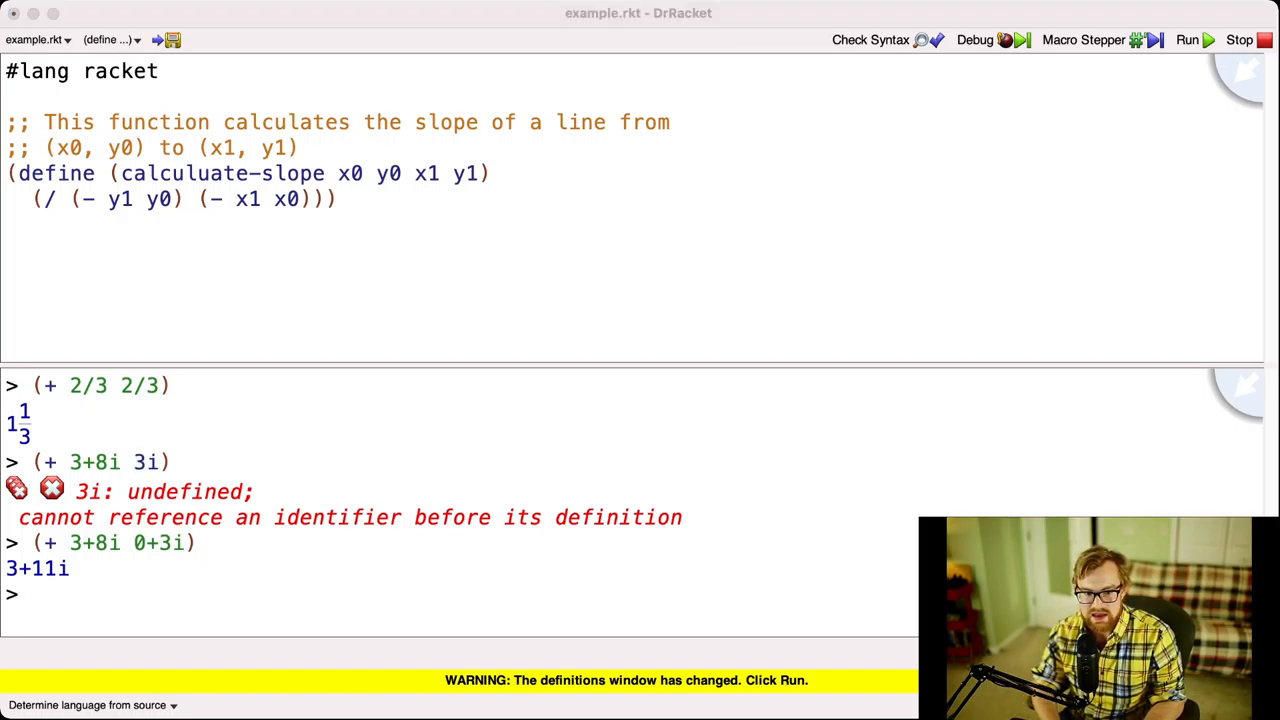
{"action": "type", "text": "(+ 0"}
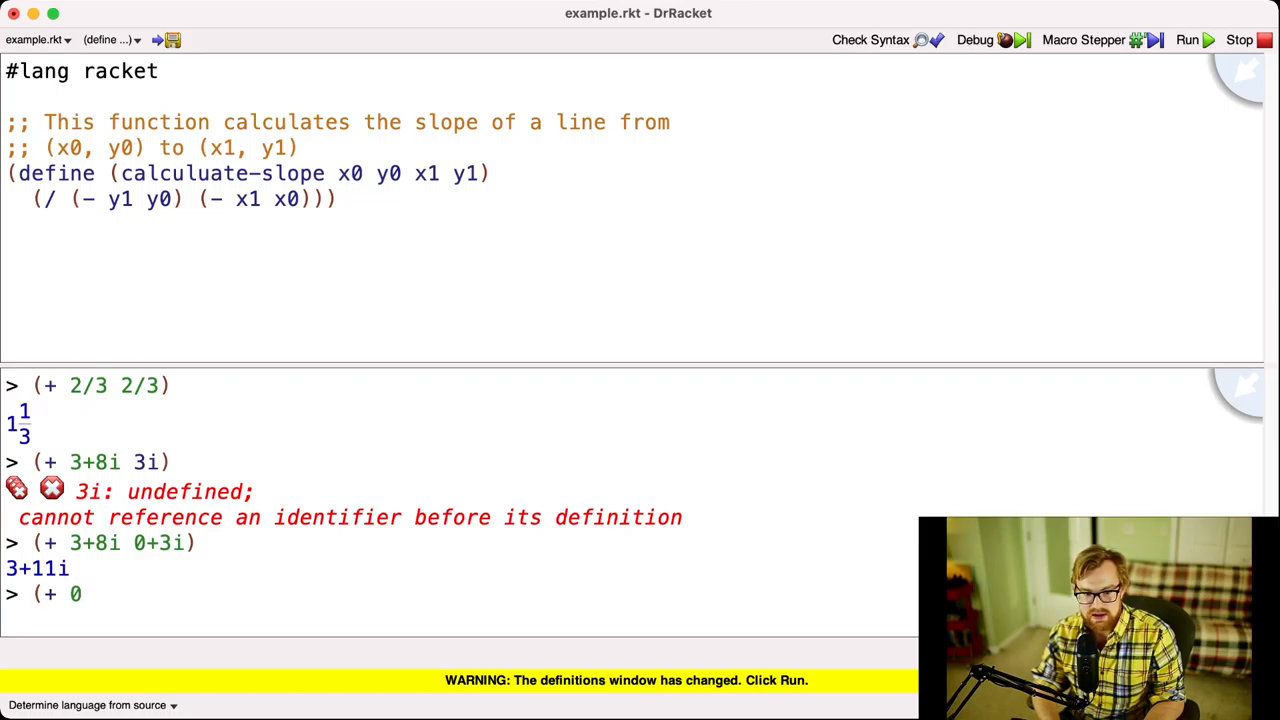
{"action": "type", "text": " +inf.0)"}
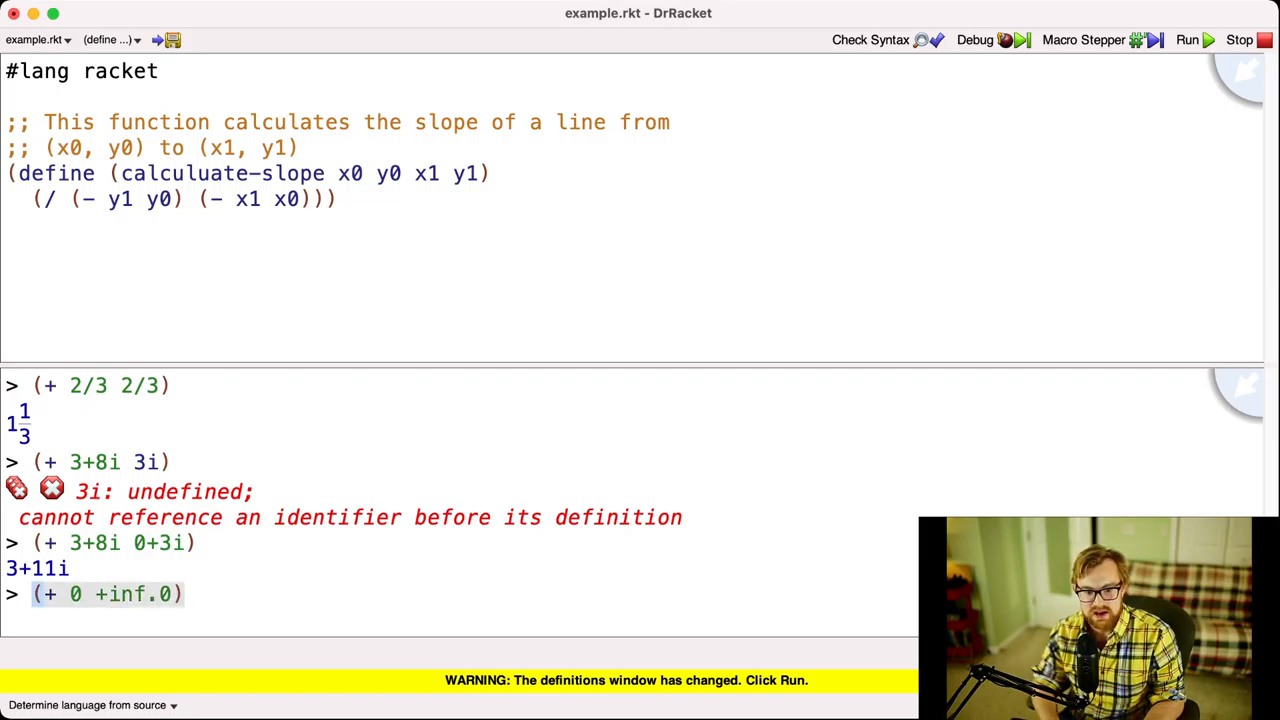
{"action": "key", "text": "Return"}
{"action": "key", "text": "super+Tab"}
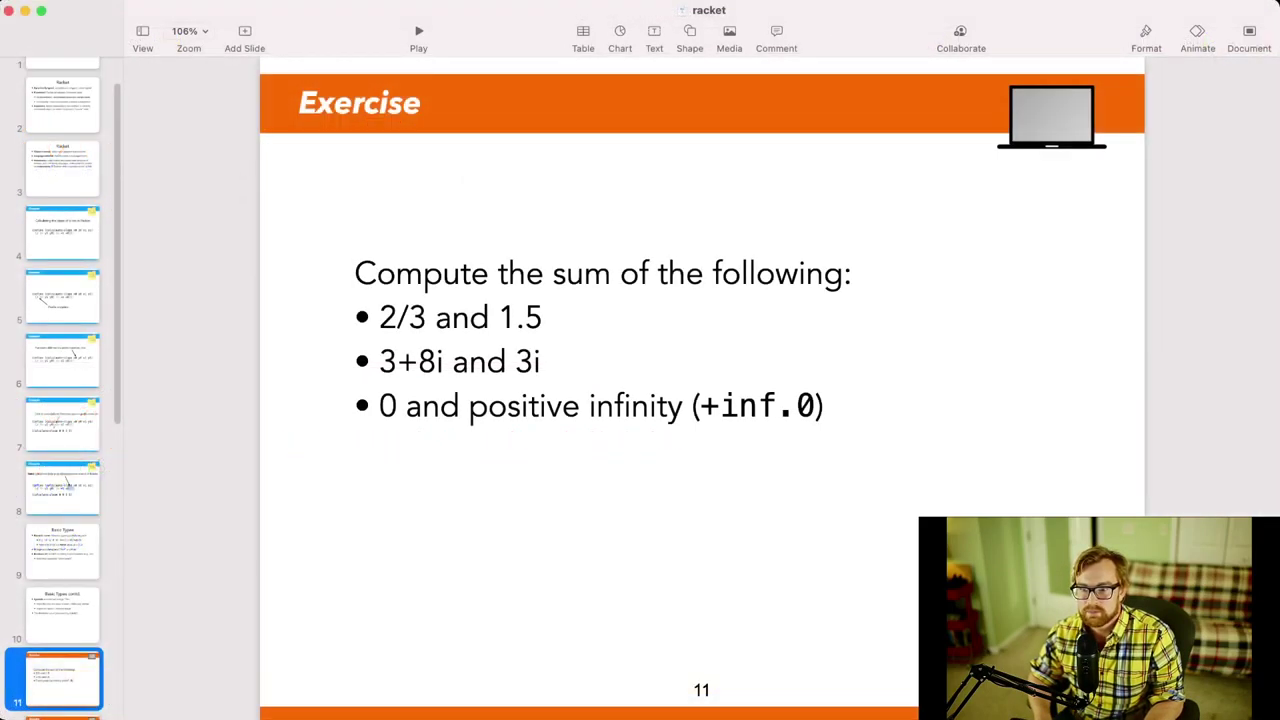
Step: Advance Keynote to slide 12 showing the worked answers, then bring DrRacket back in front
{"action": "key", "text": "super+Tab"}
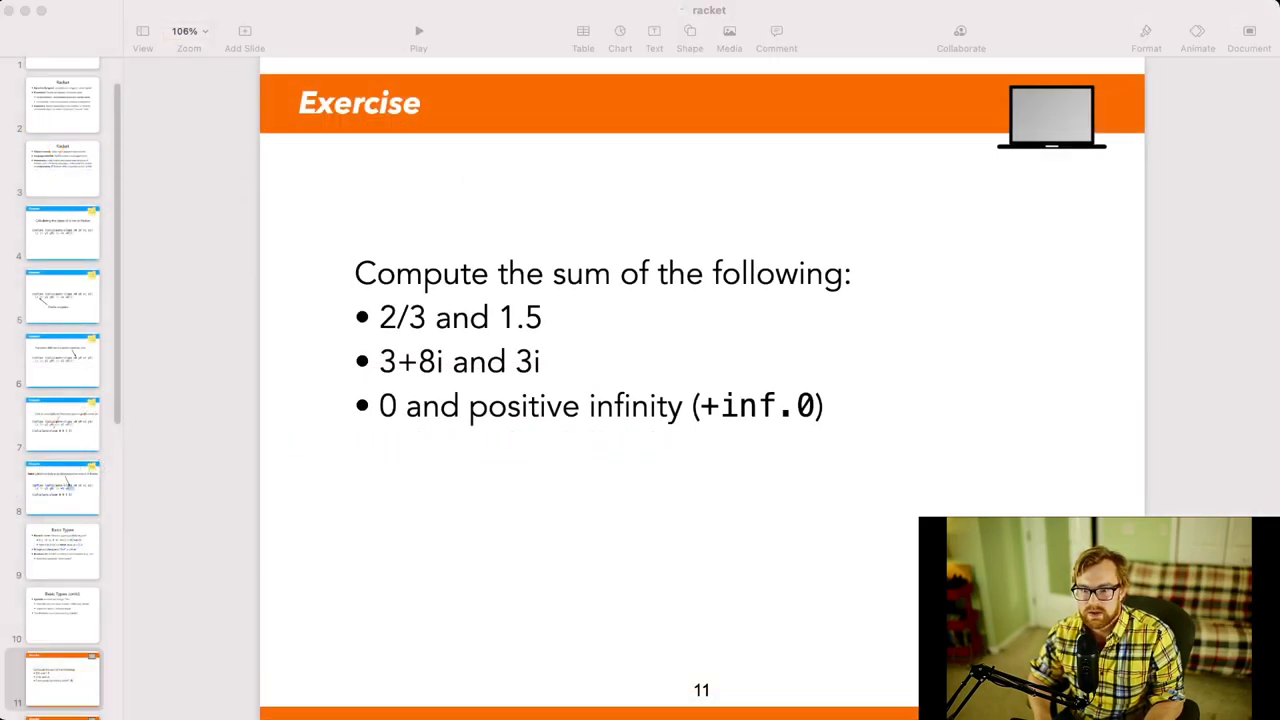
{"action": "key", "text": "Down"}
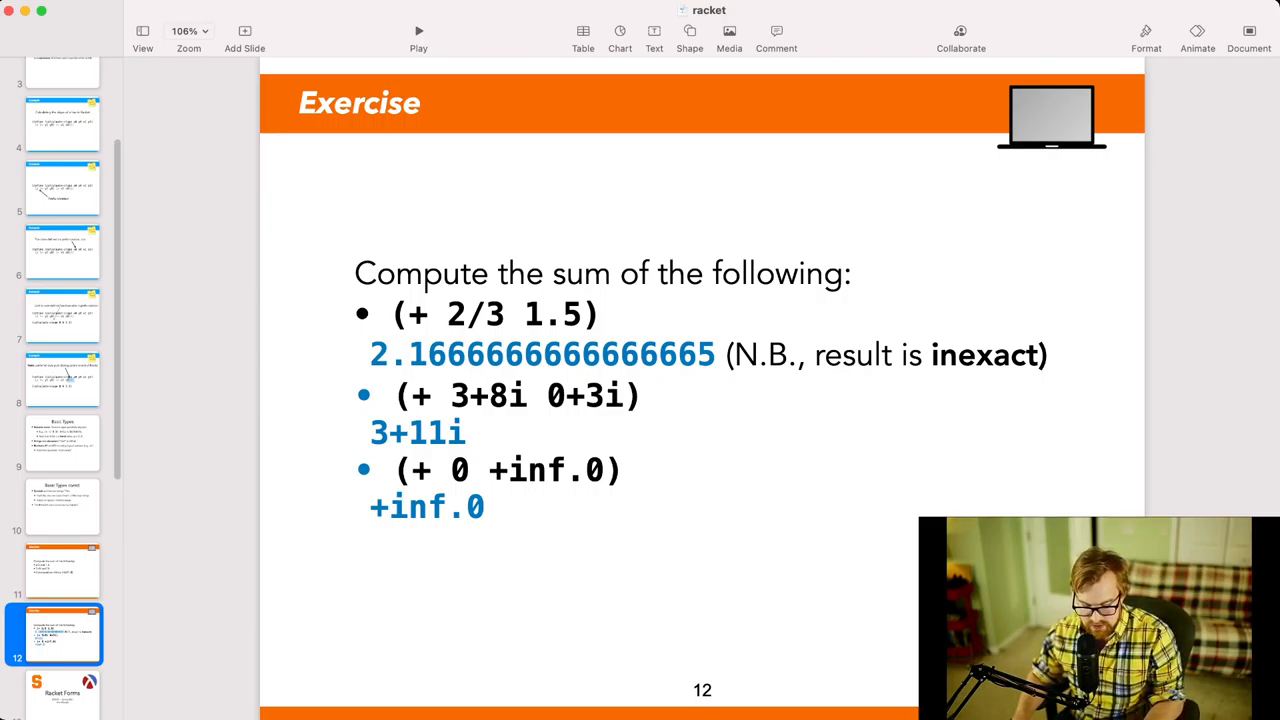
{"action": "key", "text": "super+Tab"}
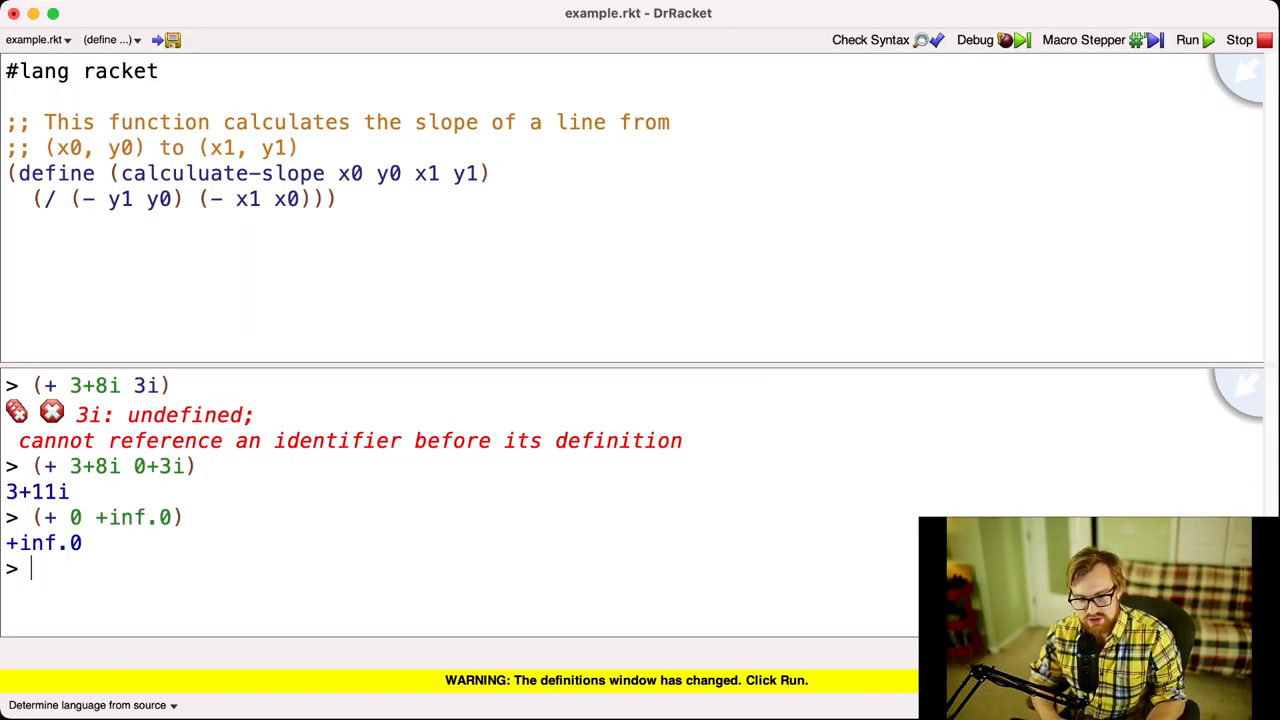
{"action": "key", "text": "super+Tab"}
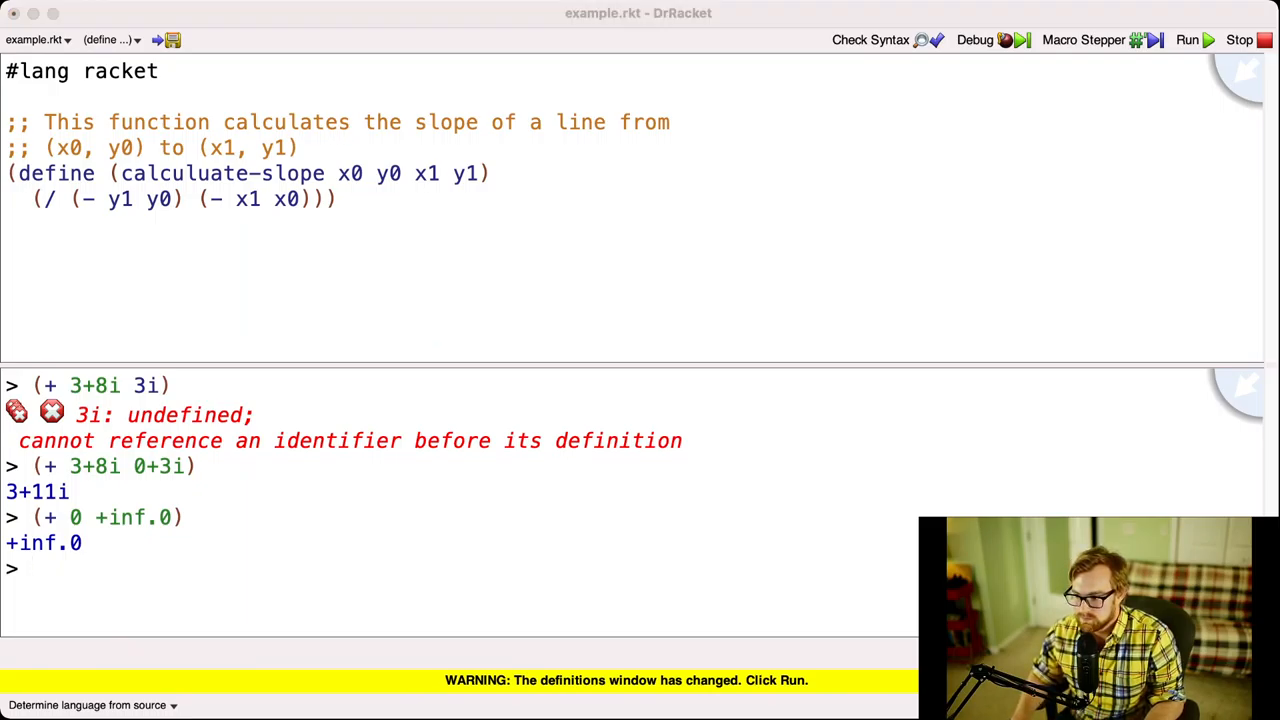